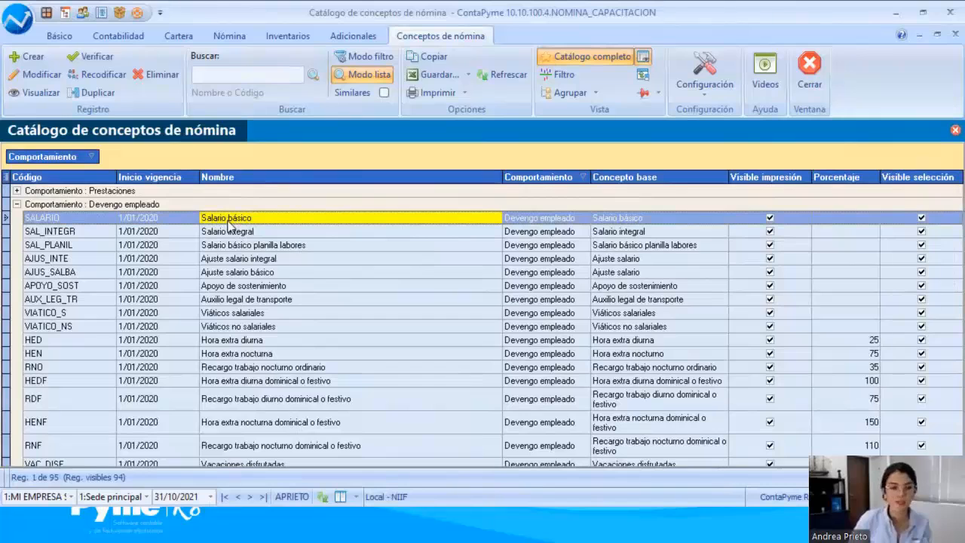
Step: Open the Salario básico concept, browse the list of base payroll concepts and select base concept 10, Salario básico
double_click(228, 220)
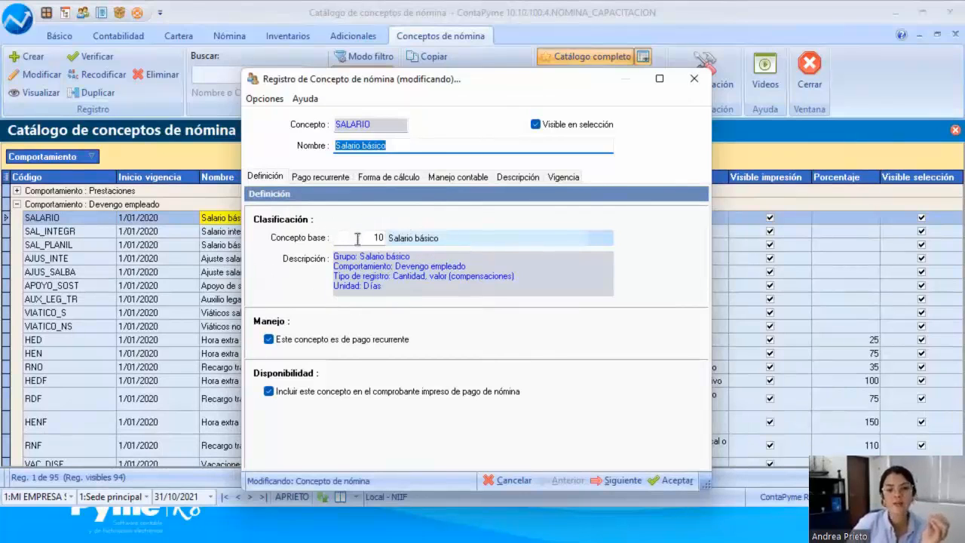
left_click(595, 239)
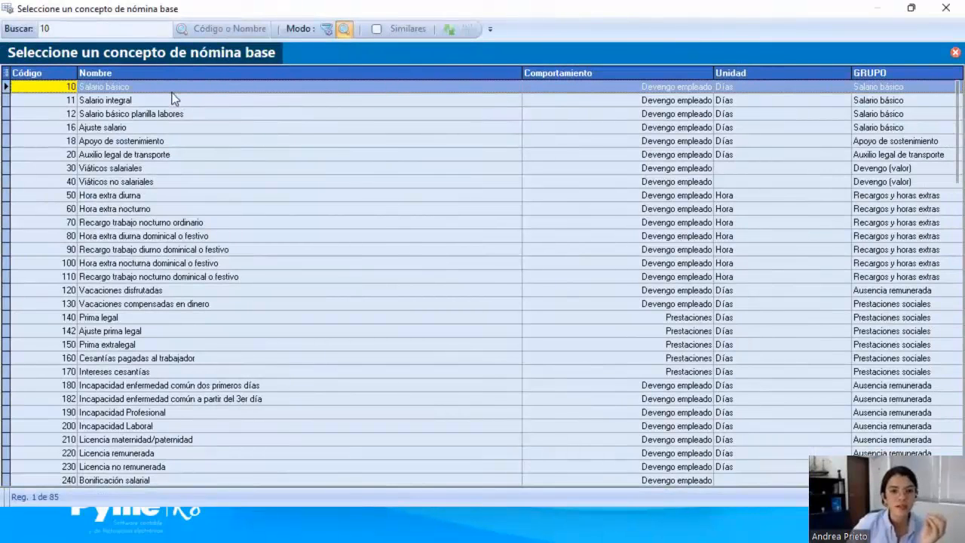
double_click(175, 9)
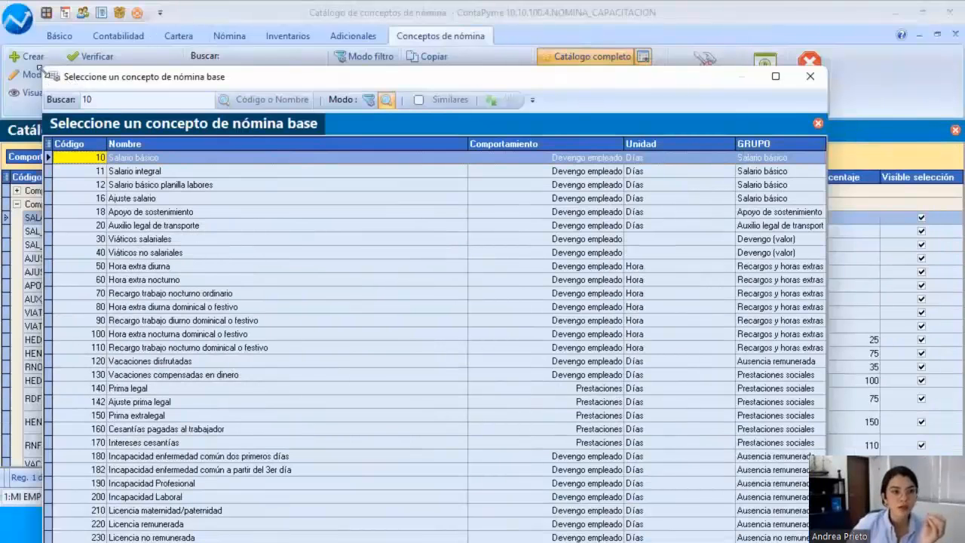
left_click_drag(62, 69, 258, 41)
left_click_drag(766, 231, 767, 432)
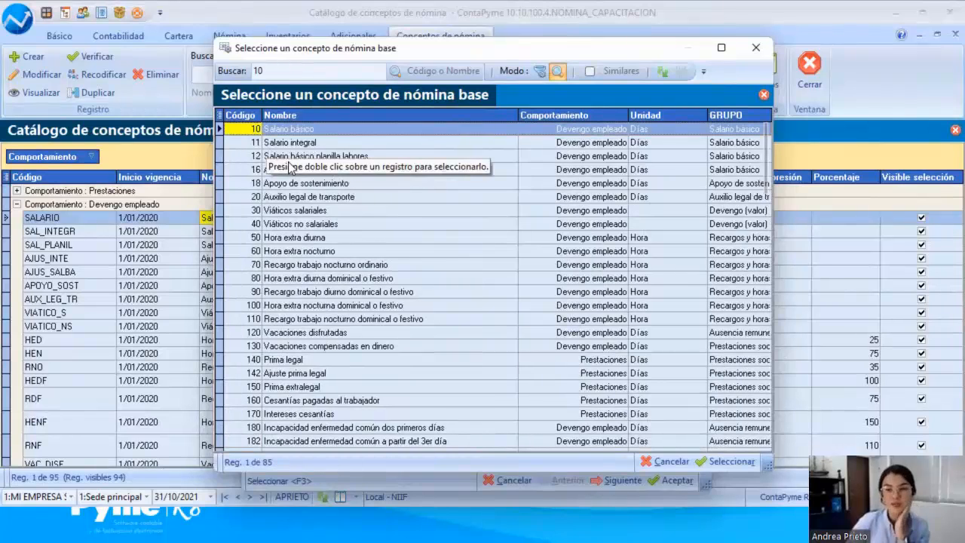
double_click(299, 134)
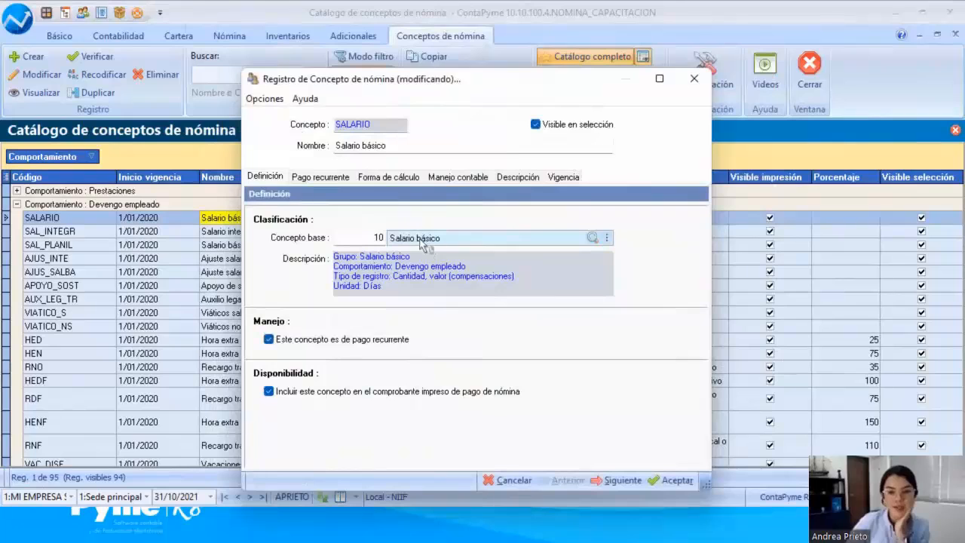
Step: Examine the group, behaviour, record type and unit in the base concept description of Salario básico
left_click_drag(344, 257, 354, 285)
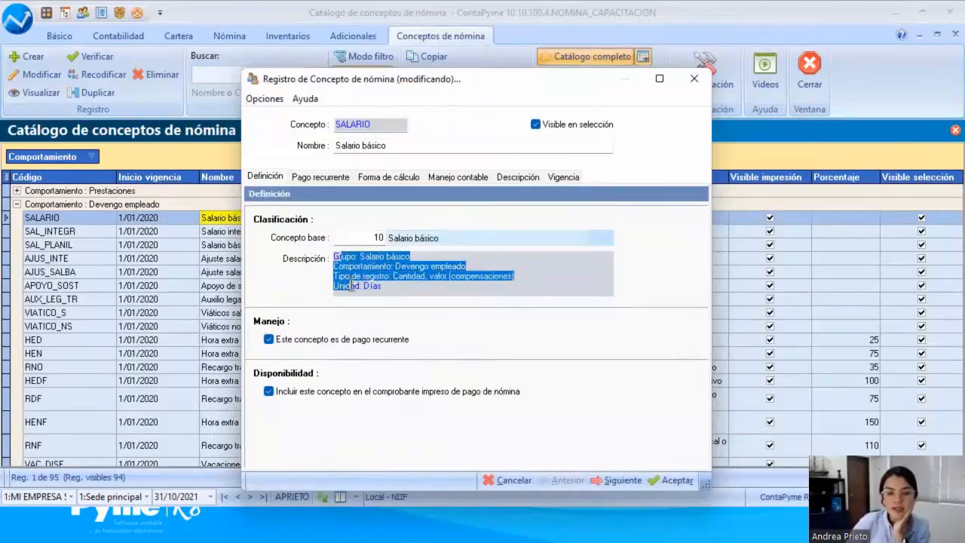
left_click(374, 287)
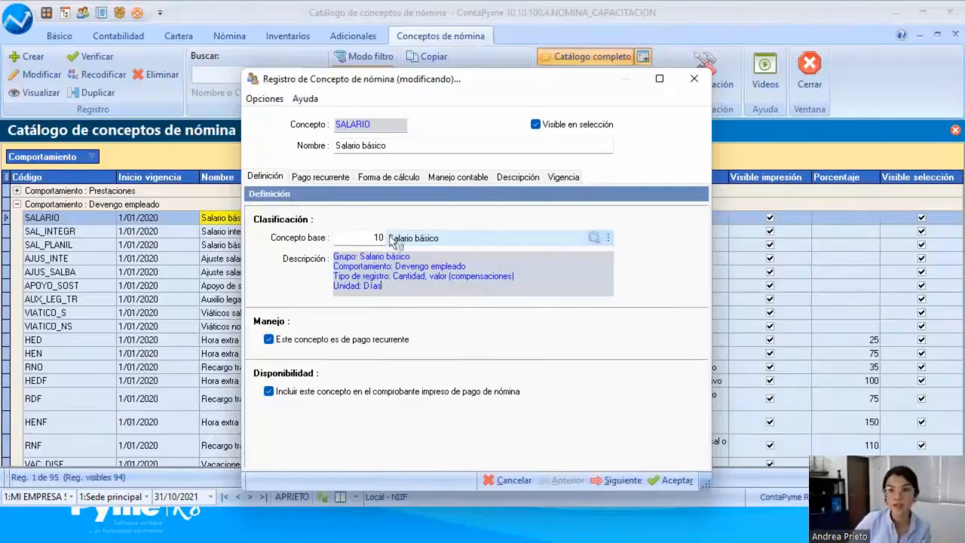
left_click_drag(338, 257, 433, 259)
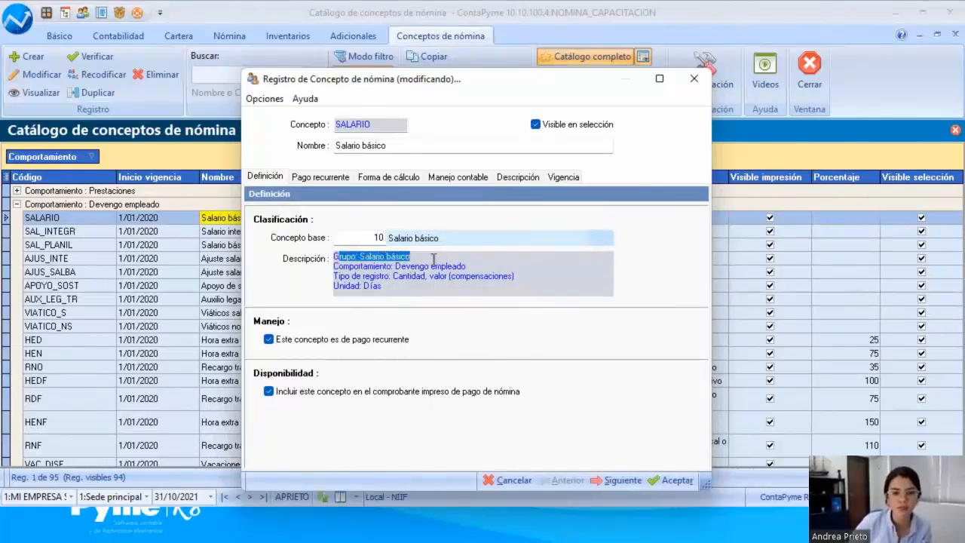
left_click(422, 256)
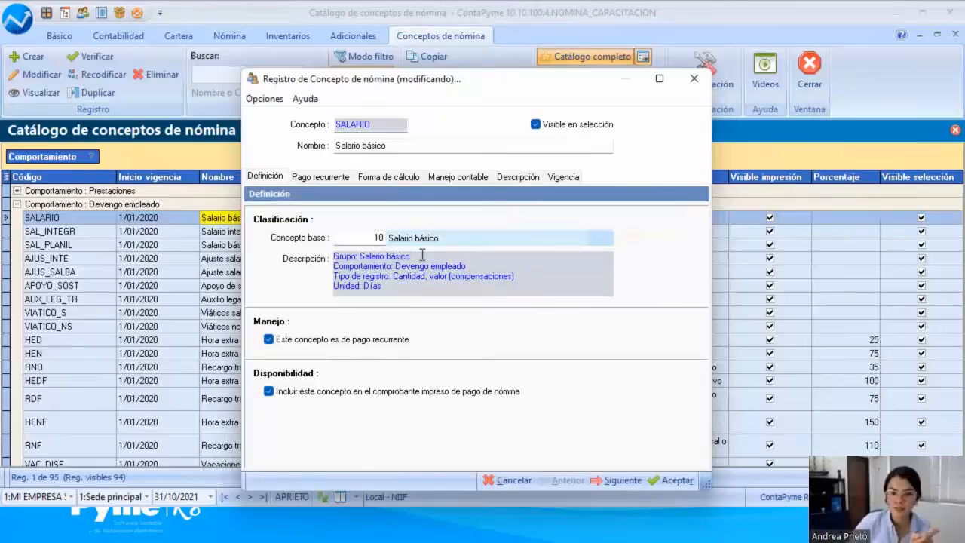
left_click_drag(334, 266, 486, 268)
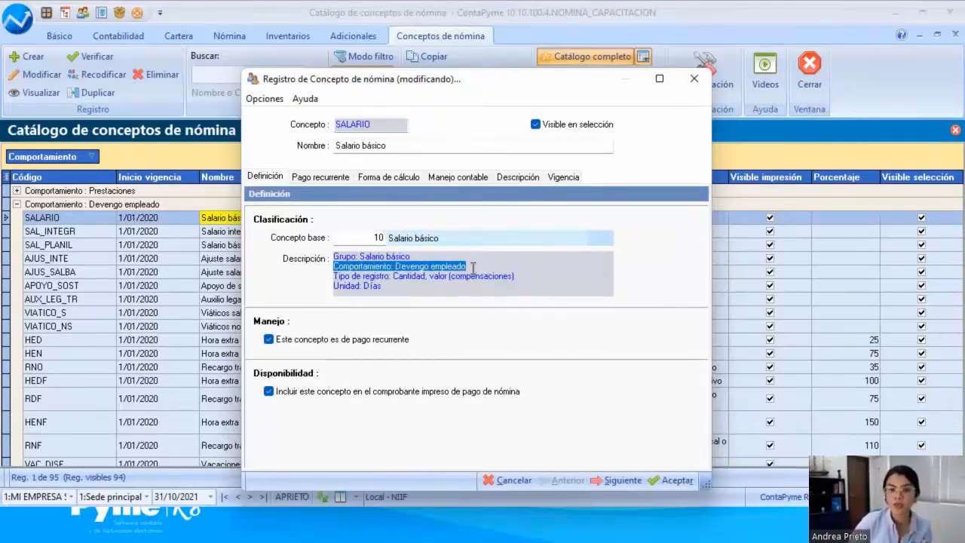
left_click(372, 276)
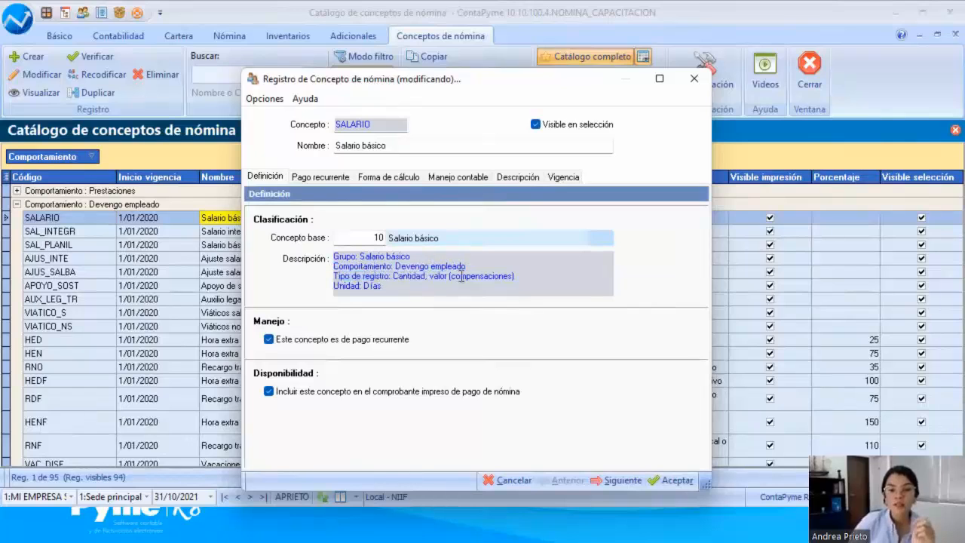
left_click_drag(336, 277, 516, 279)
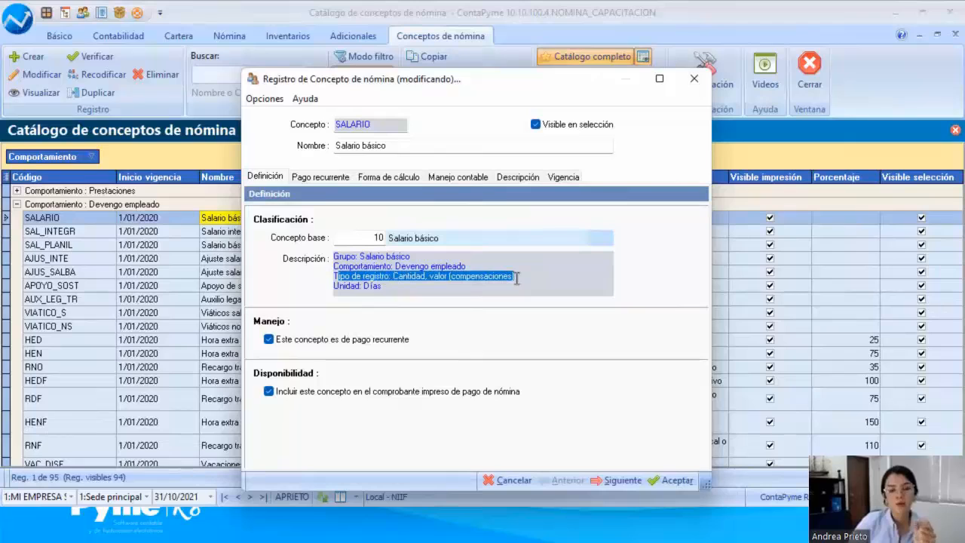
left_click(394, 277)
double_click(395, 278)
left_click(438, 277)
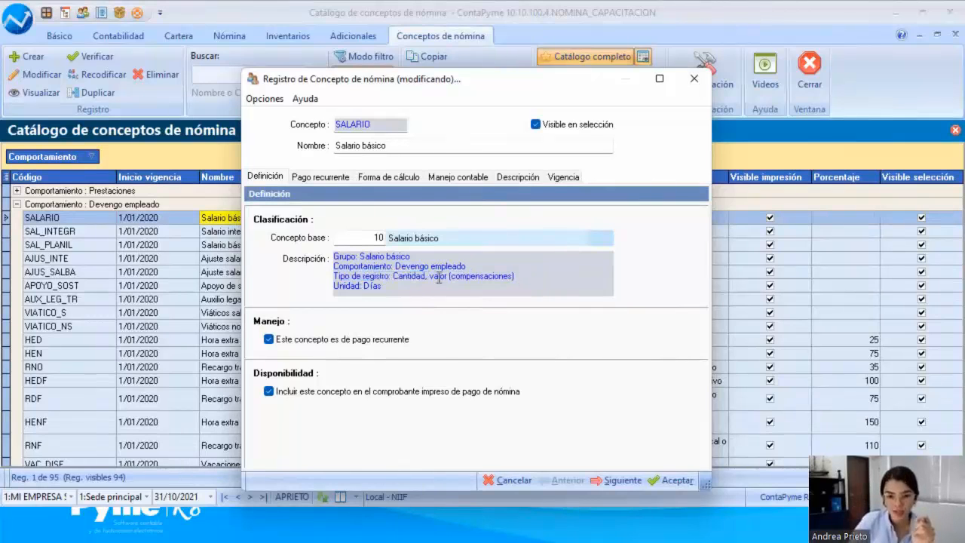
left_click_drag(393, 286, 336, 290)
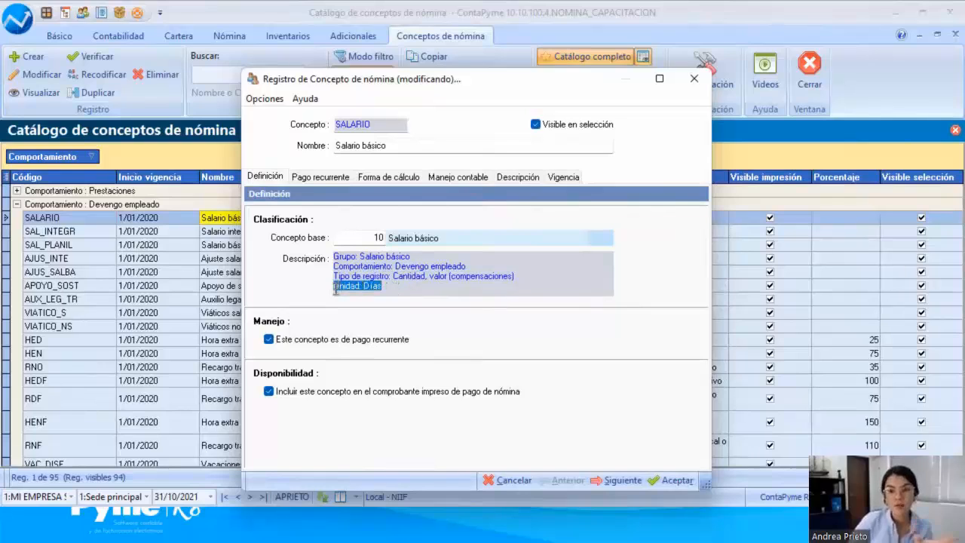
double_click(410, 279)
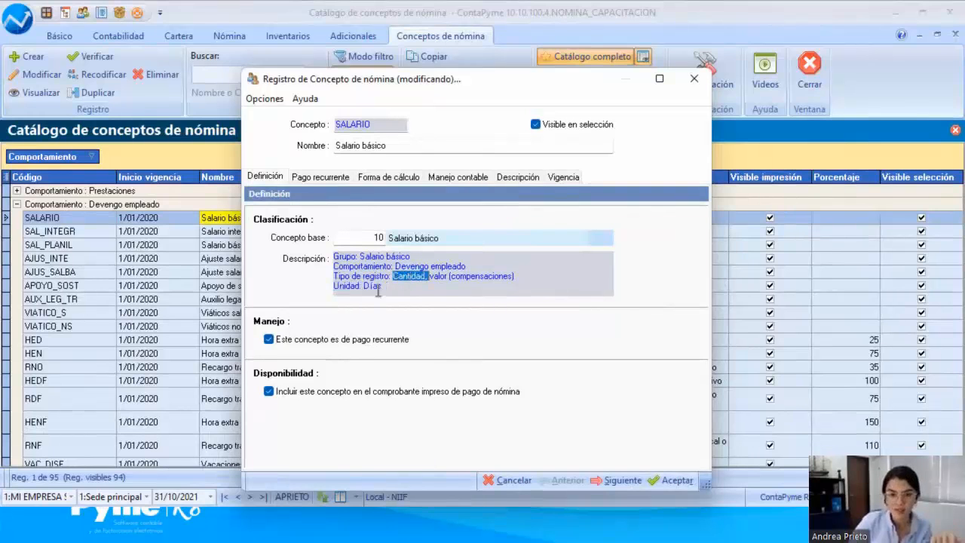
left_click(376, 292)
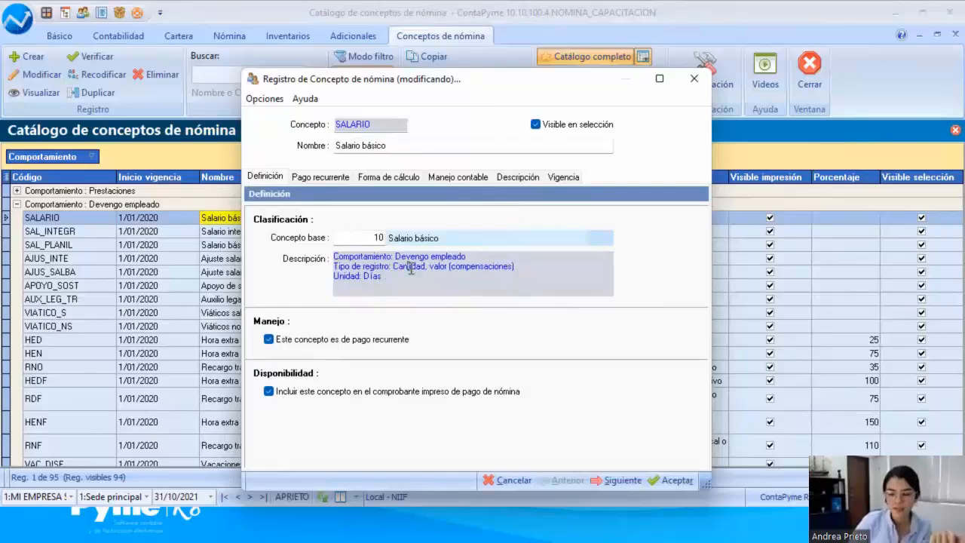
key("Up")
key("Up")
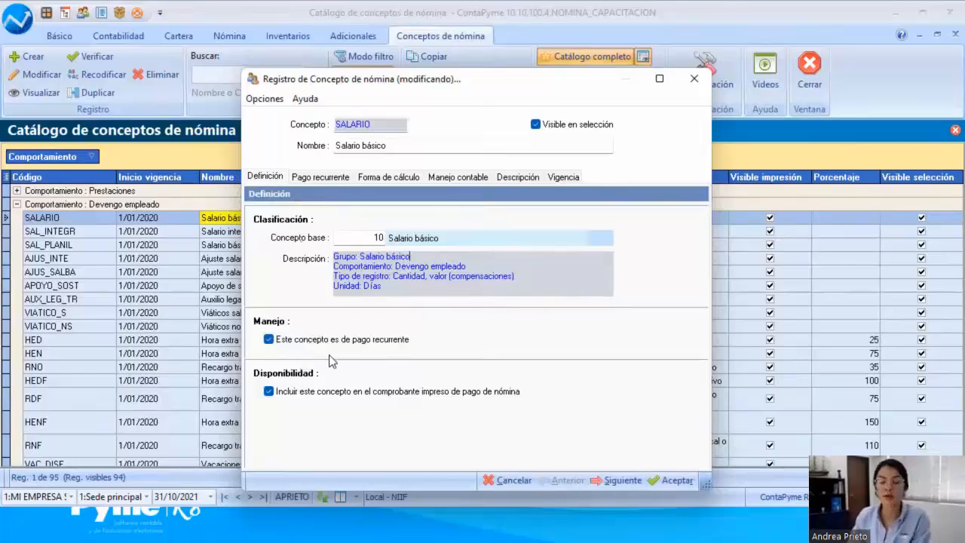
Step: Review the recurring payment periodicity options, month, payment date and example dates of Salario básico, and close the record without saving
left_click(306, 176)
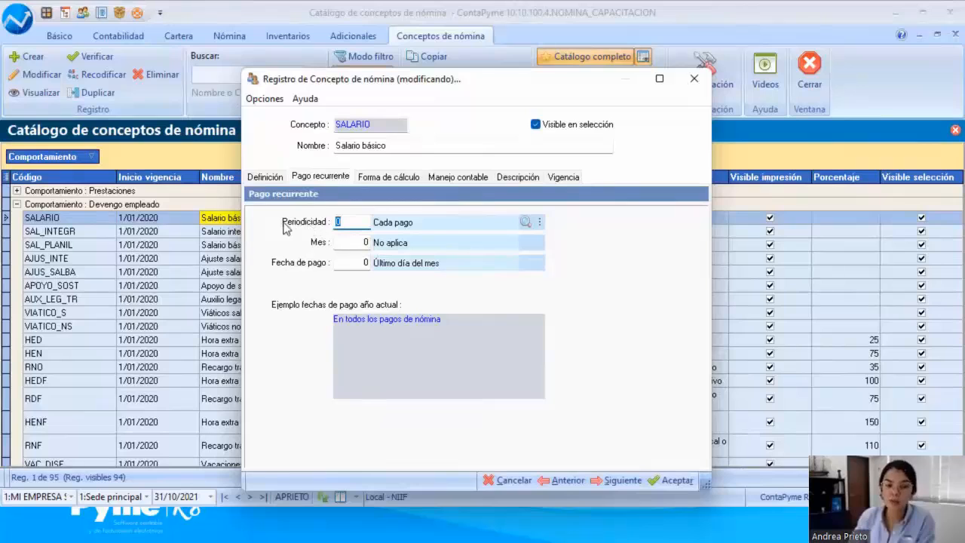
left_click(525, 222)
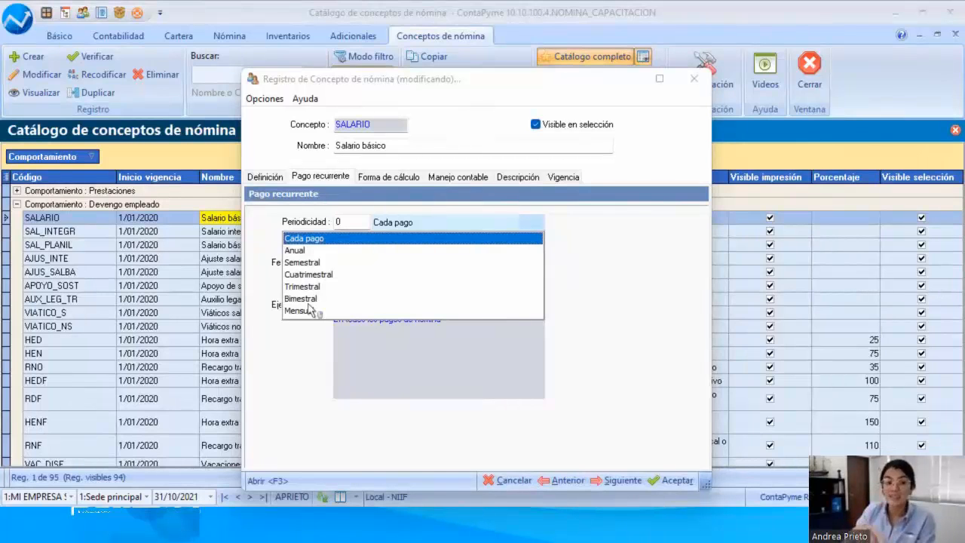
left_click(585, 260)
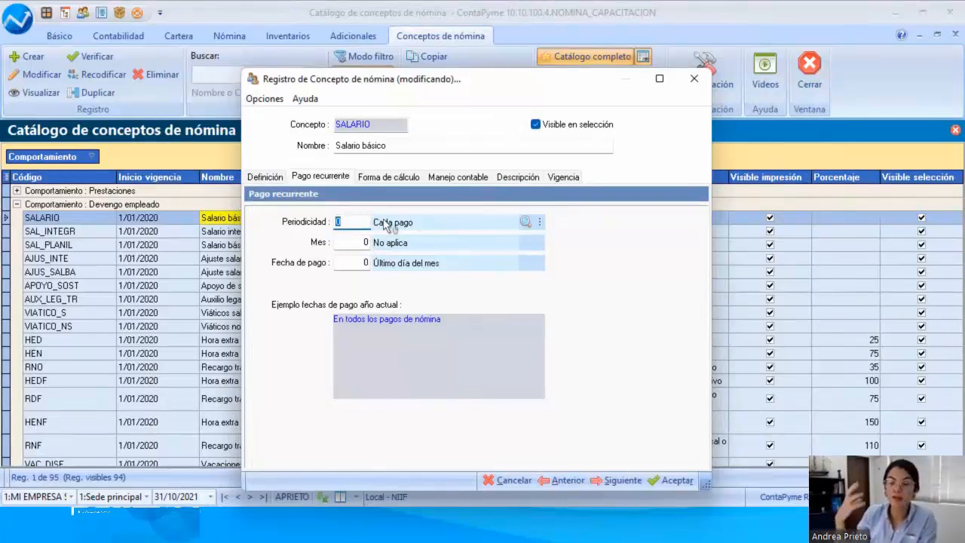
left_click(358, 240)
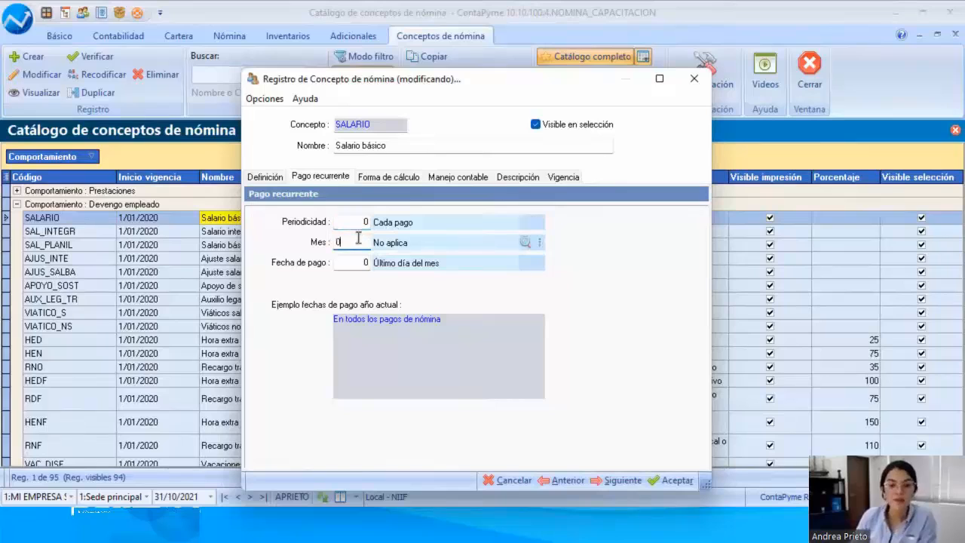
left_click(361, 265)
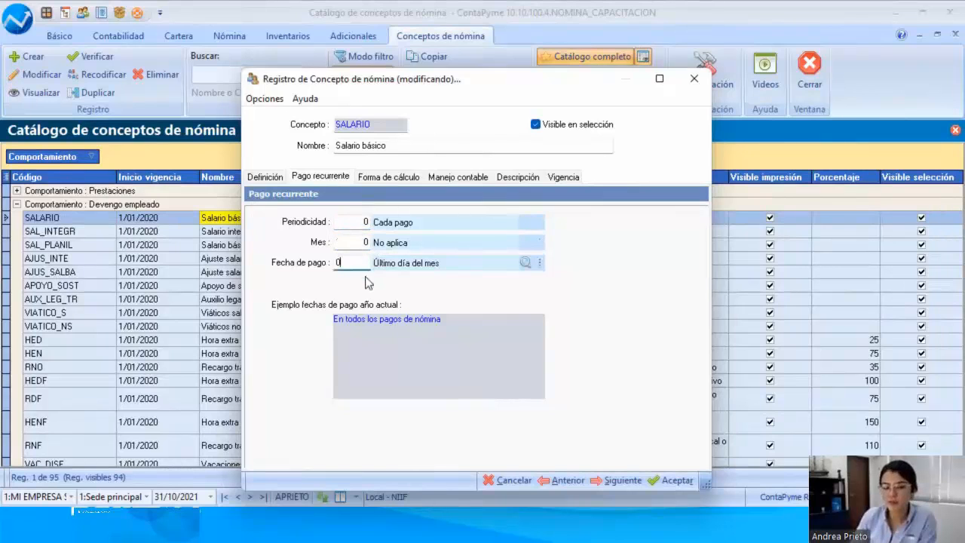
left_click(380, 319)
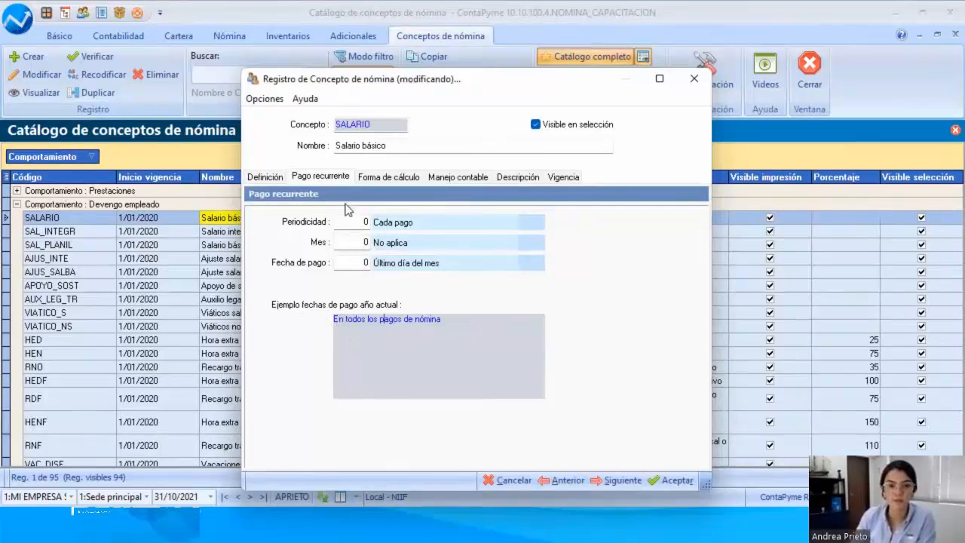
left_click(526, 223)
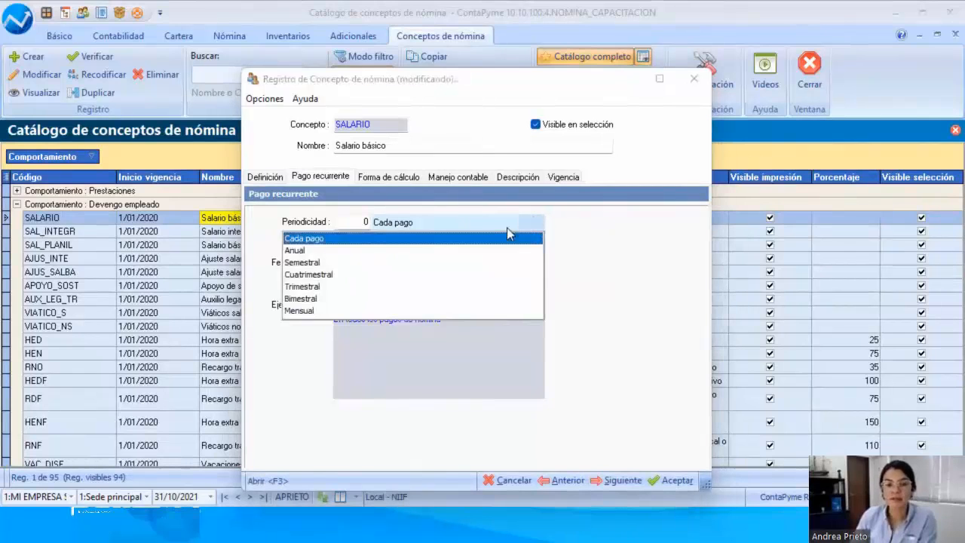
left_click(644, 279)
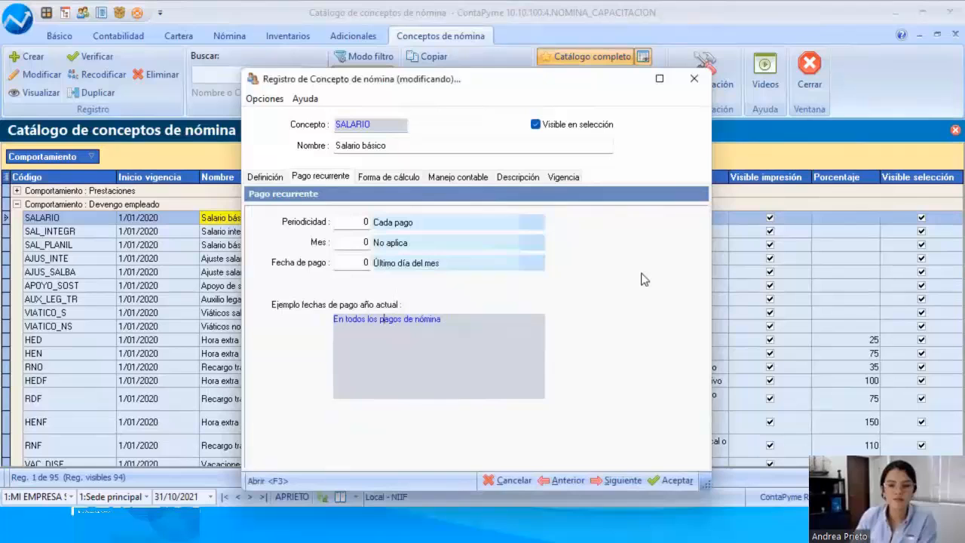
left_click(504, 481)
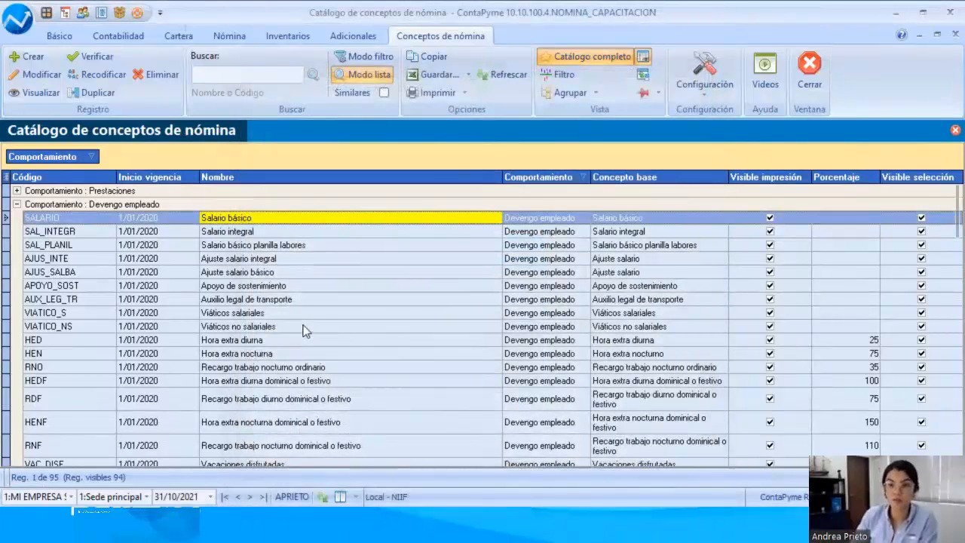
Step: Expand the Prestaciones group in the payroll concept catalogue and open the Prima legal concept for modification
scroll(349, 230, "up", 2)
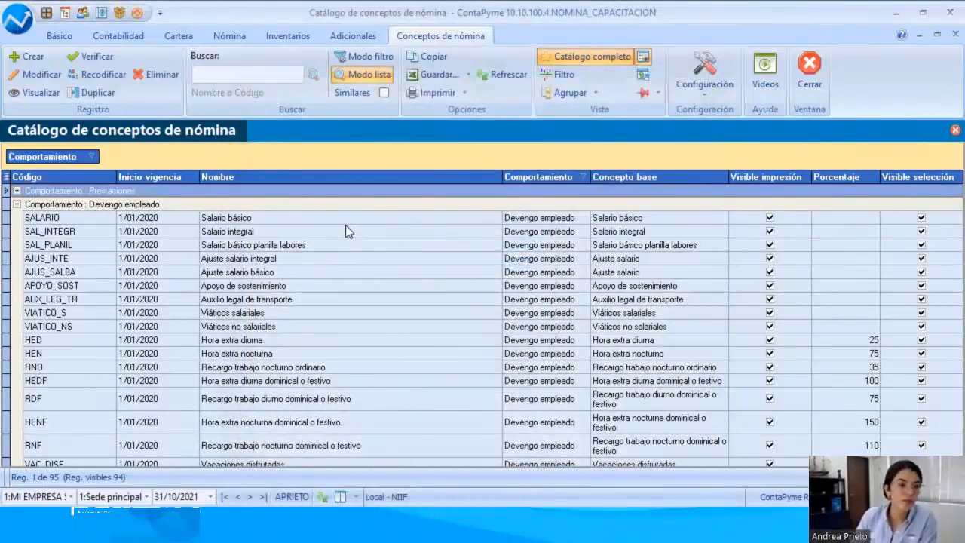
left_click(17, 191)
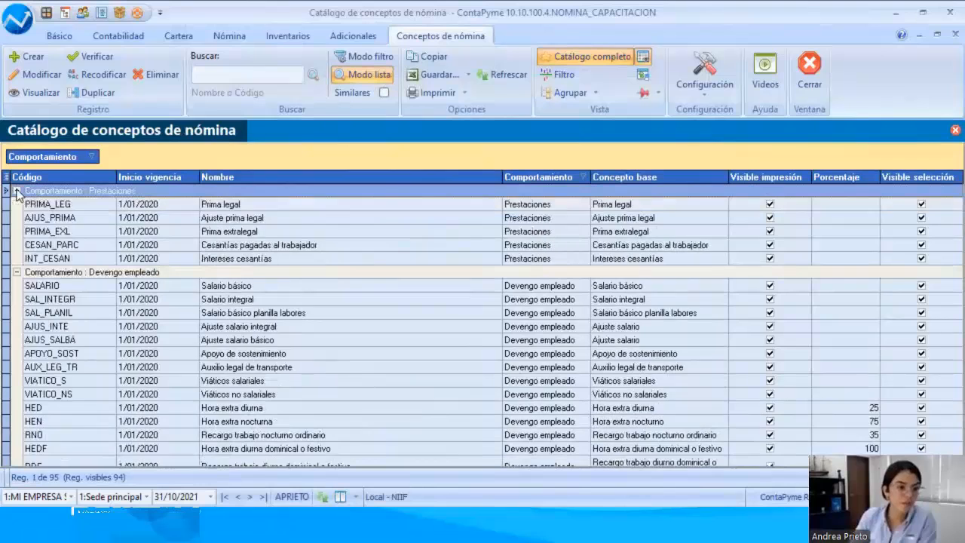
left_click(229, 206)
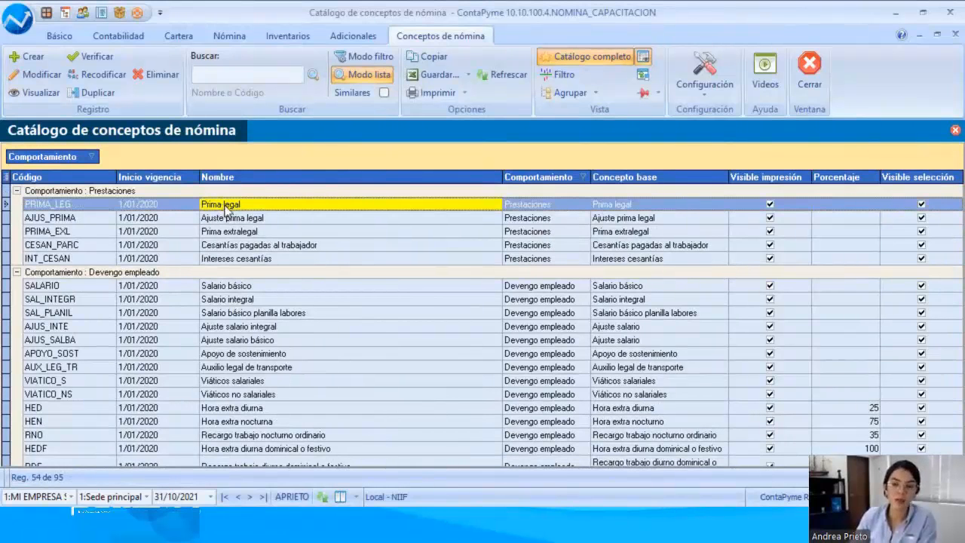
double_click(225, 210)
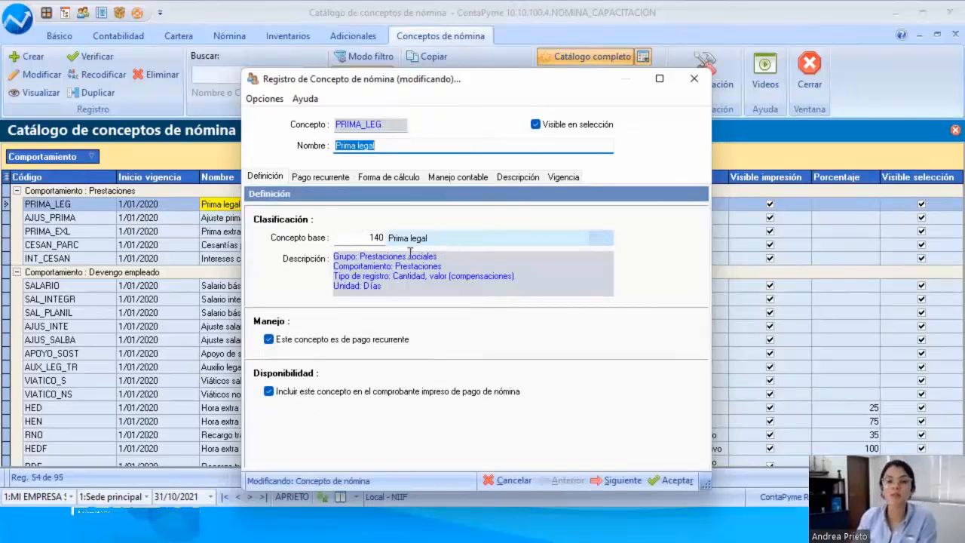
Step: Examine the behaviour, record type and unit in the base concept description of Prima legal
left_click_drag(396, 266, 463, 267)
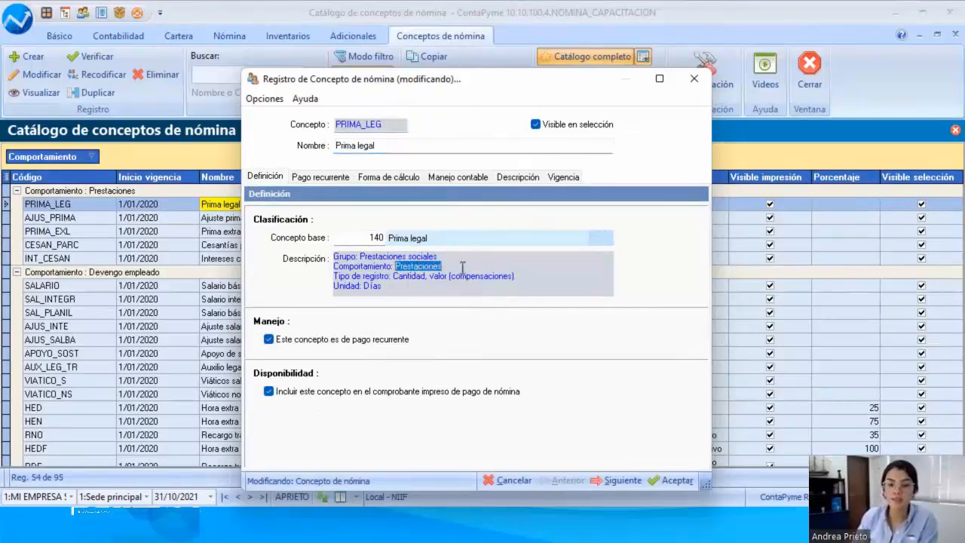
left_click_drag(393, 276, 450, 276)
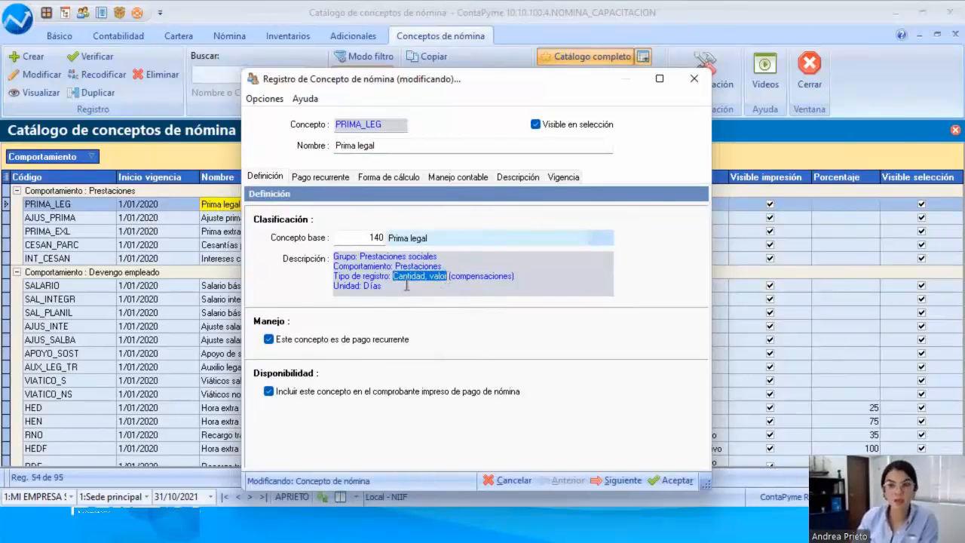
left_click_drag(387, 288, 333, 289)
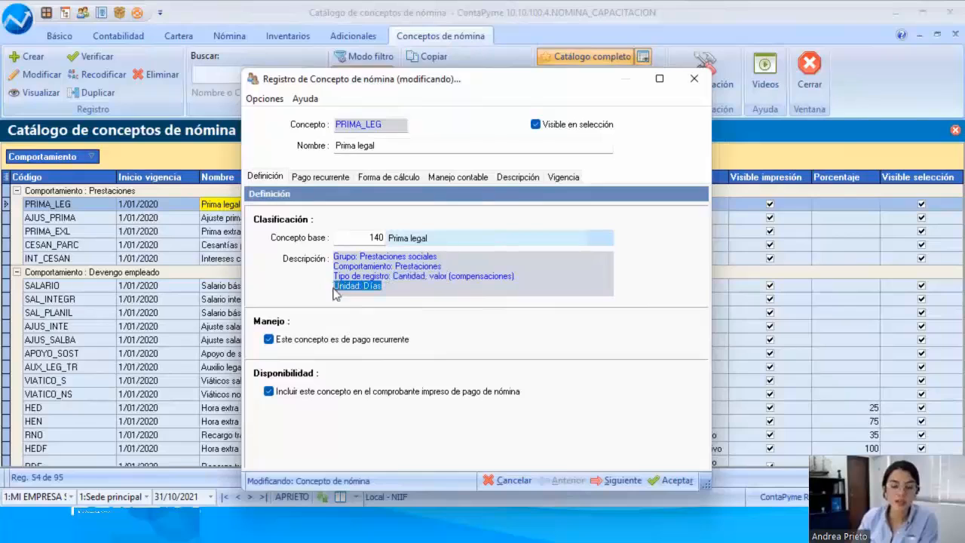
Step: Review the recurring payment periodicity, month and payment date options of Prima legal, and close the record without saving
left_click(322, 178)
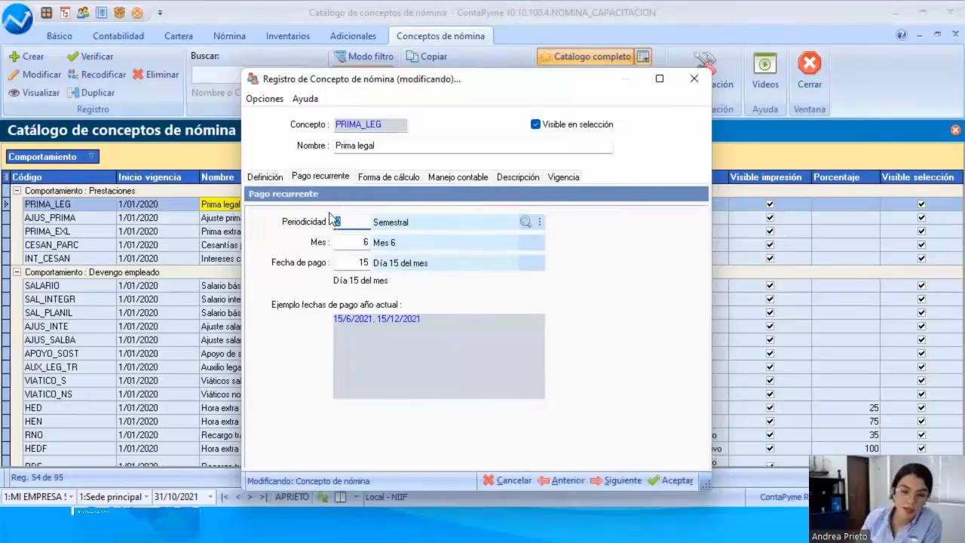
left_click(526, 223)
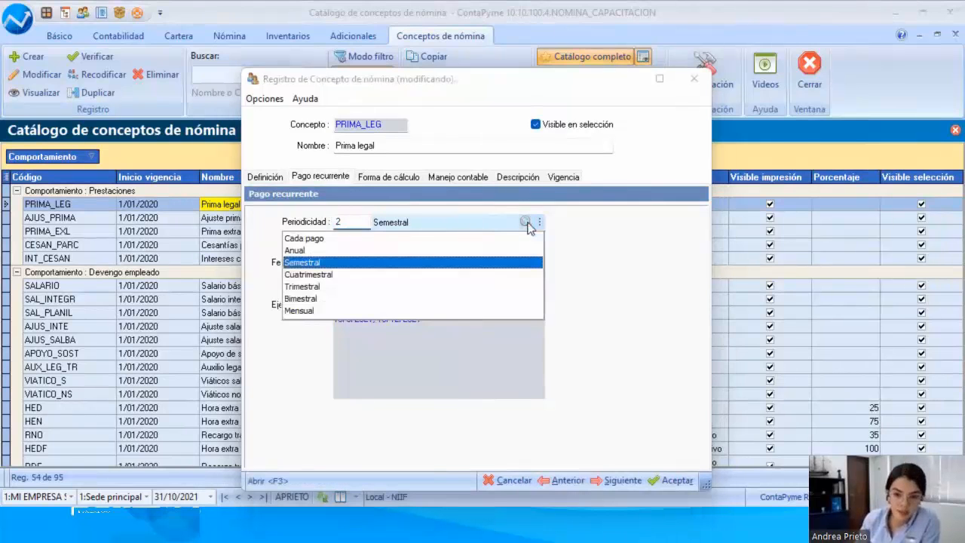
left_click(373, 271)
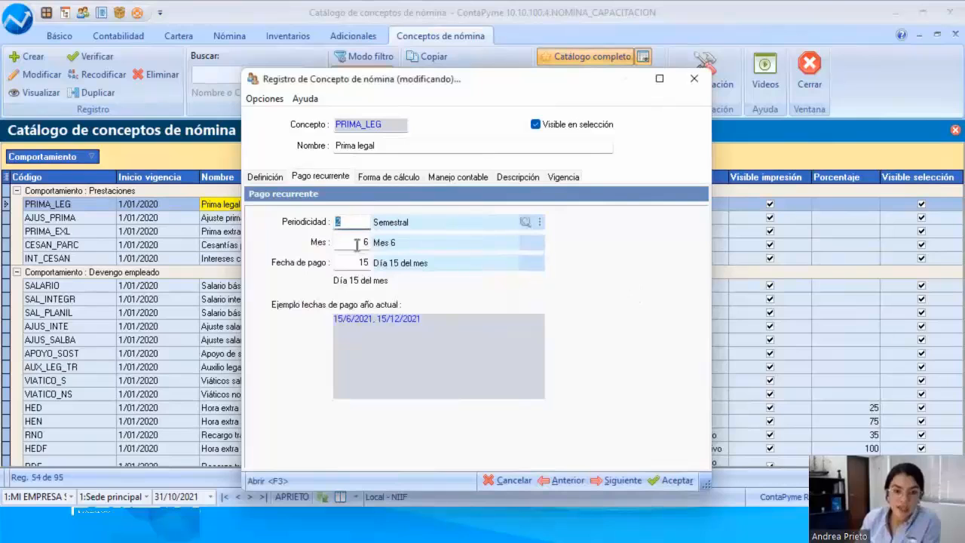
left_click(526, 242)
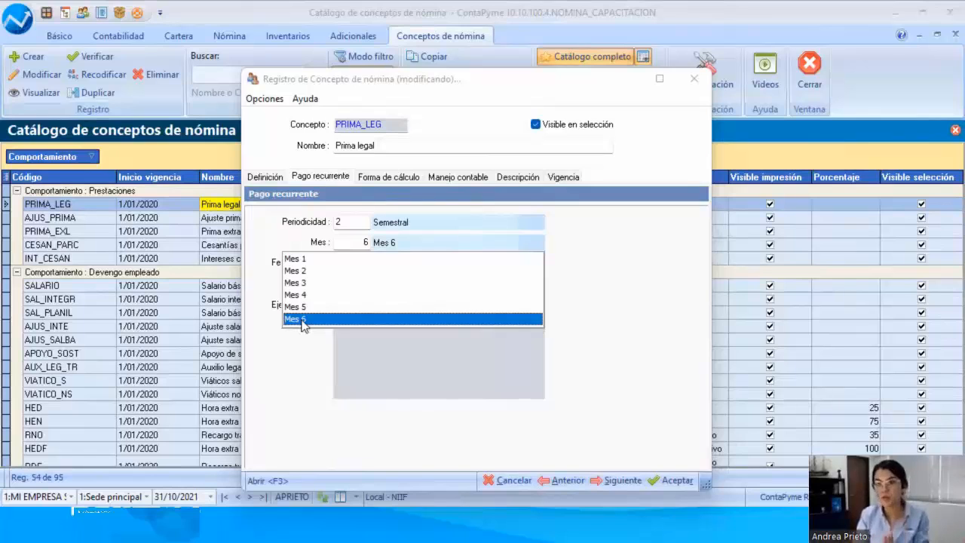
left_click(607, 330)
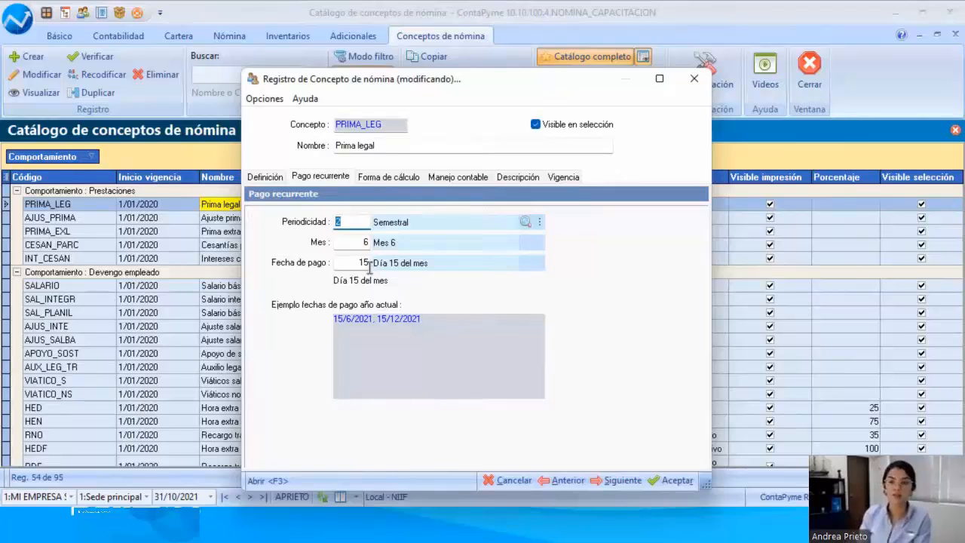
left_click(528, 263)
left_click_drag(536, 305, 540, 281)
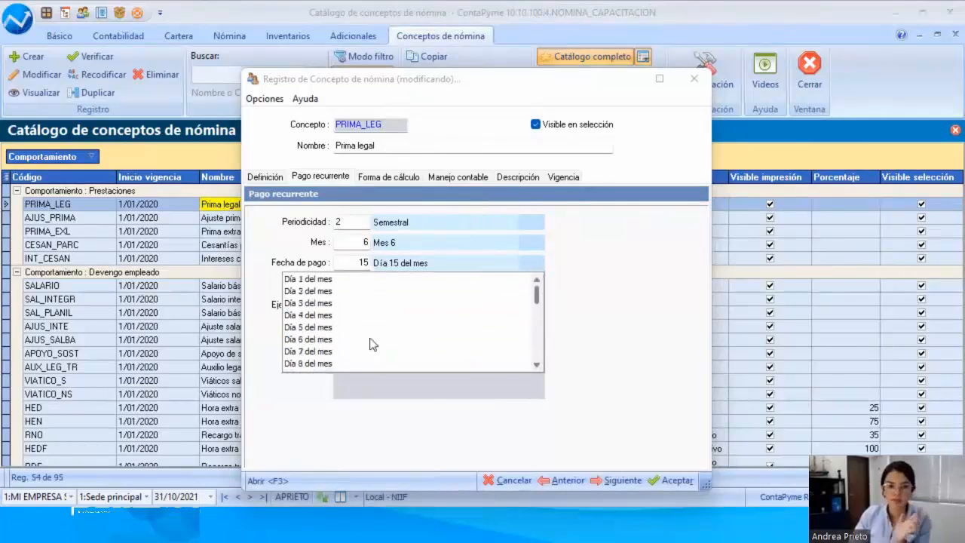
left_click(578, 296)
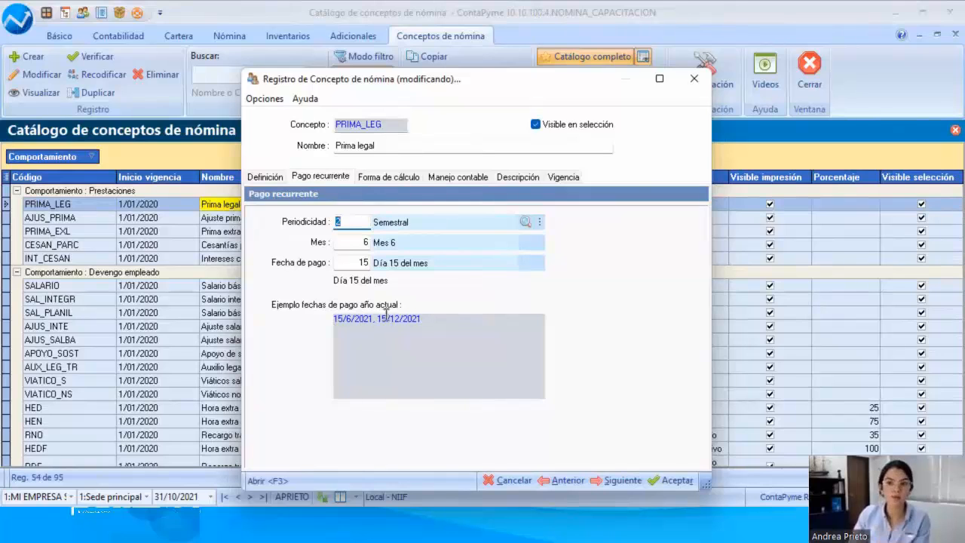
left_click(495, 484)
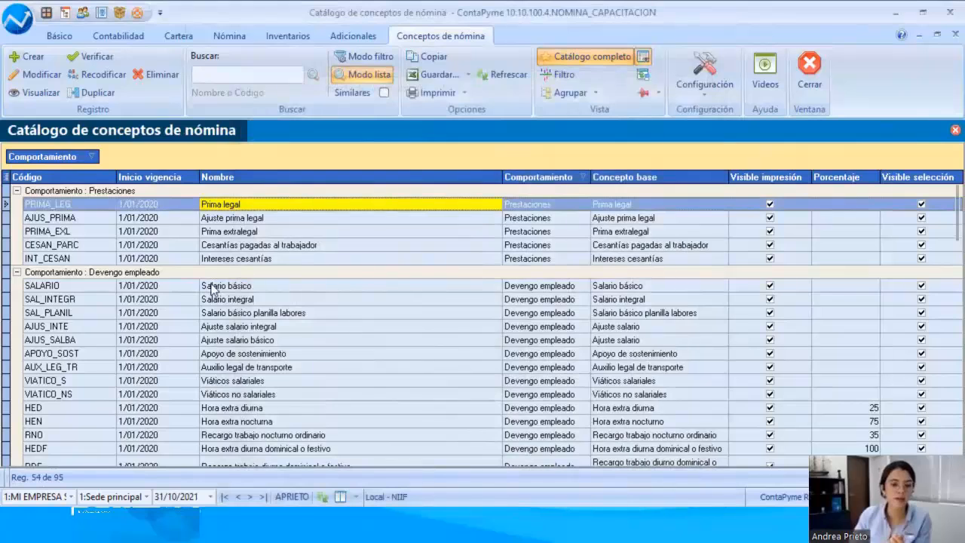
Step: Reopen Salario básico, review its recurring payment settings and its quantity and value calculation formulas, and close the record without saving
double_click(214, 288)
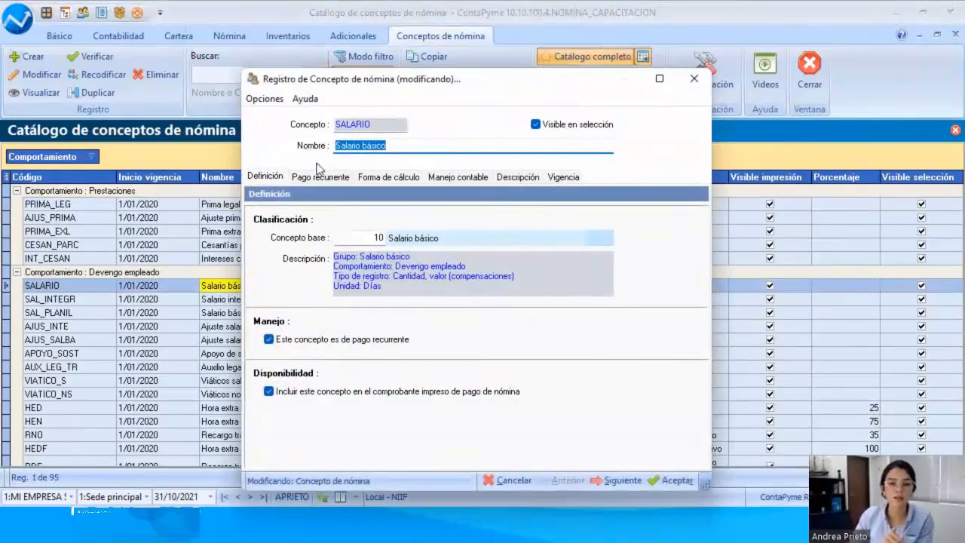
left_click(319, 176)
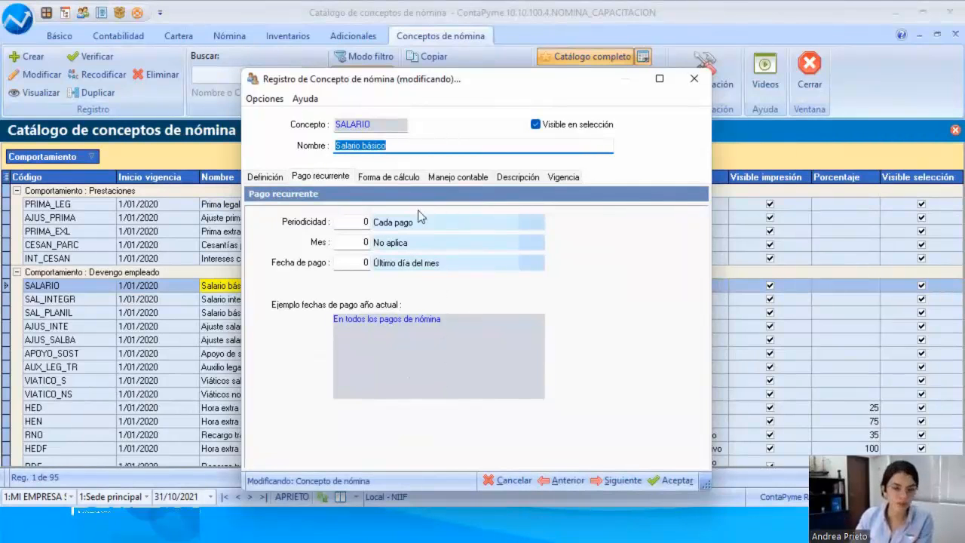
left_click(404, 178)
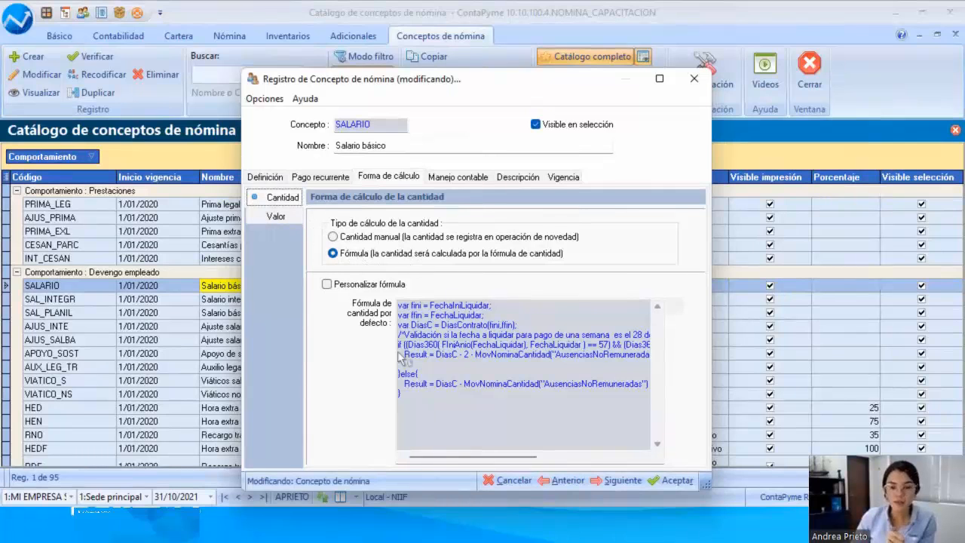
left_click(270, 215)
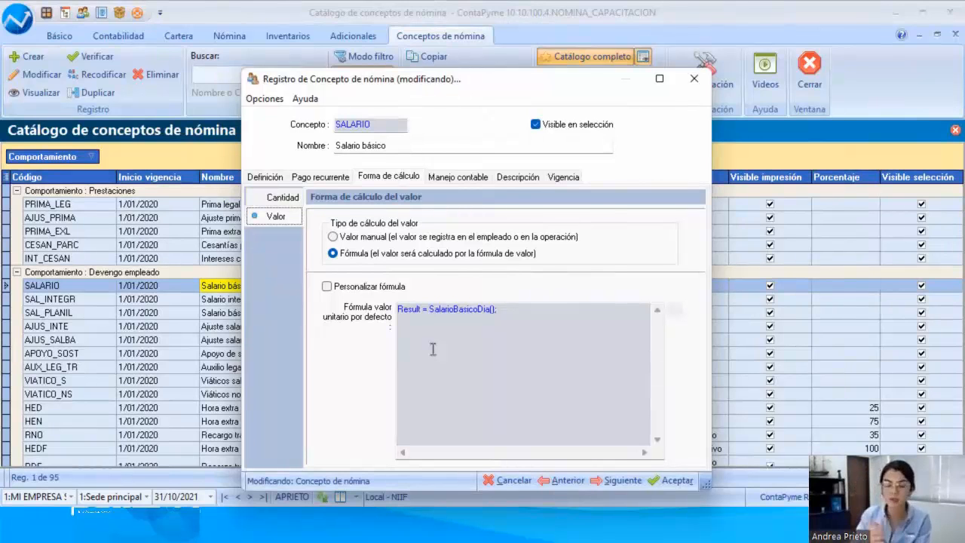
left_click(297, 199)
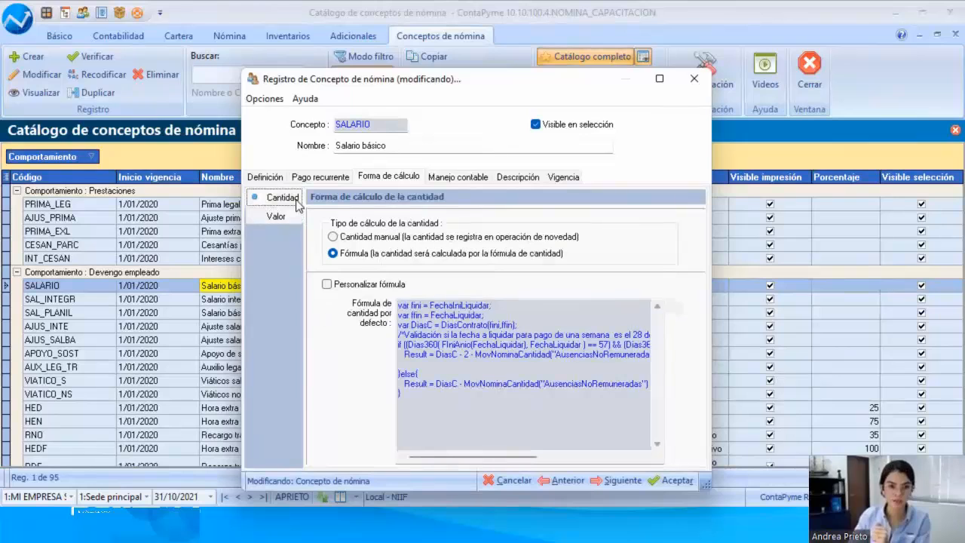
left_click_drag(423, 83, 328, 115)
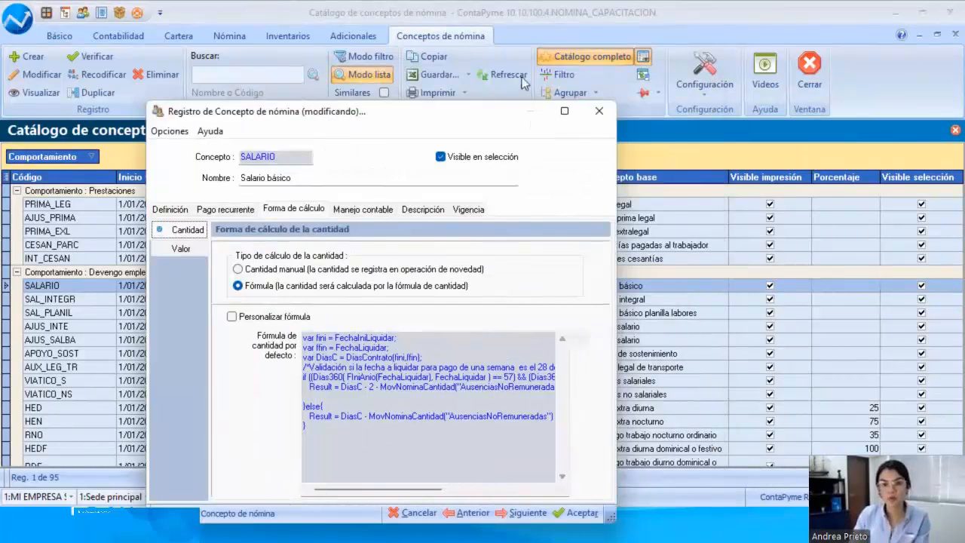
left_click(598, 110)
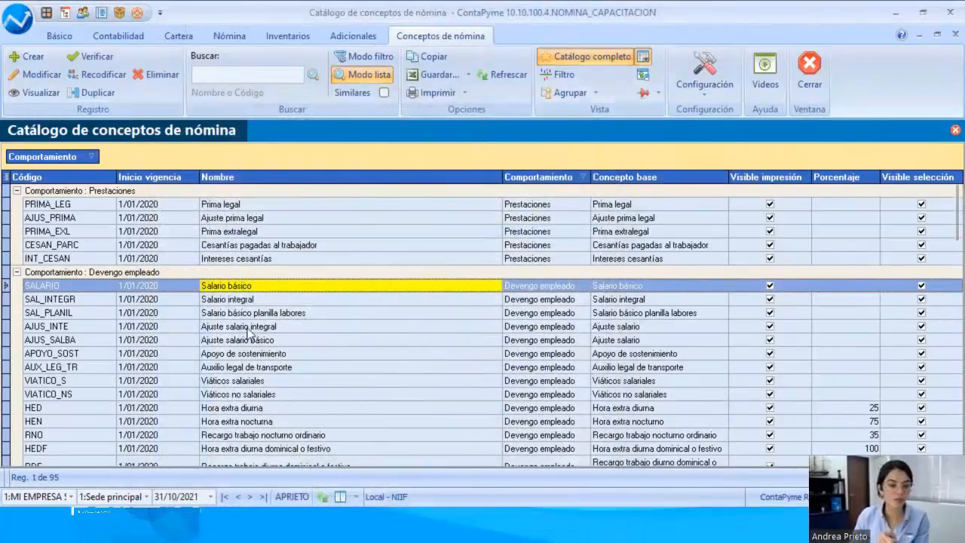
Step: Open the Hora extra diurna concept from the Devengo empleado group for modification
left_click(249, 328)
left_click(261, 410)
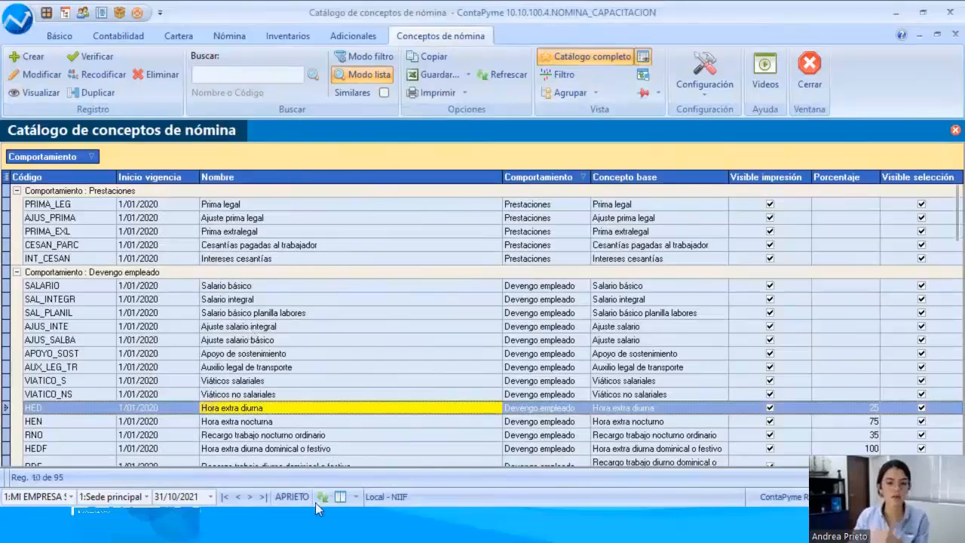
double_click(259, 413)
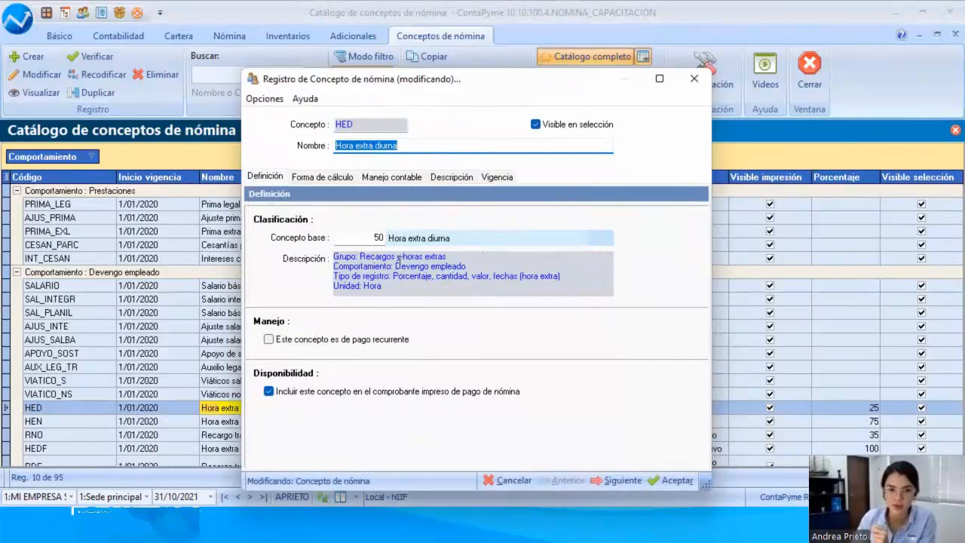
Step: Examine the group, behaviour, record type and unit in the base concept description of Hora extra diurna
left_click_drag(360, 264, 450, 265)
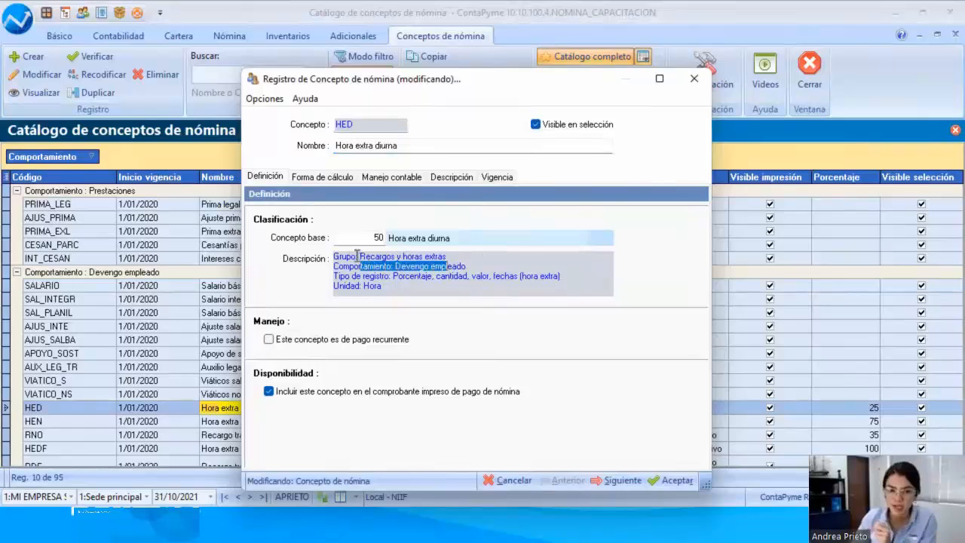
left_click_drag(358, 256, 456, 257)
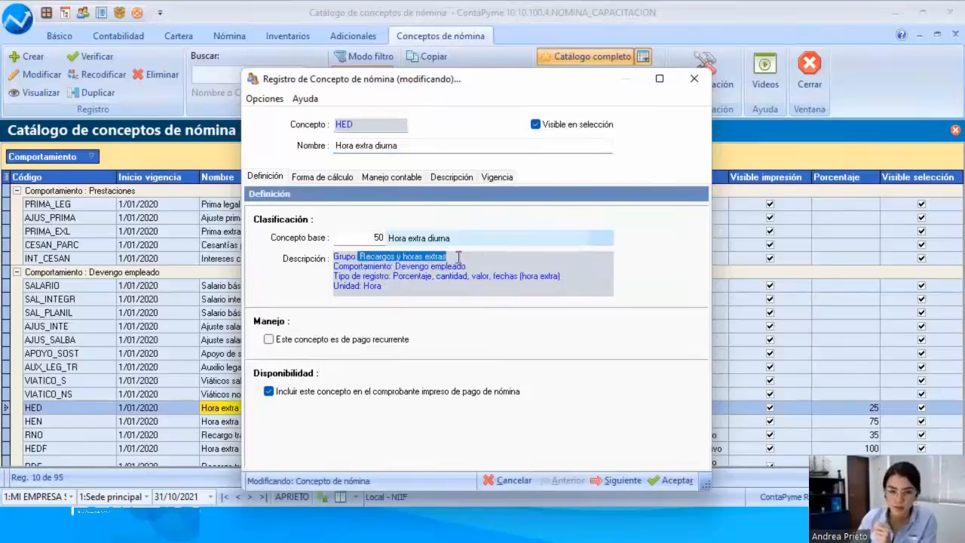
left_click(394, 268)
left_click_drag(393, 267, 475, 267)
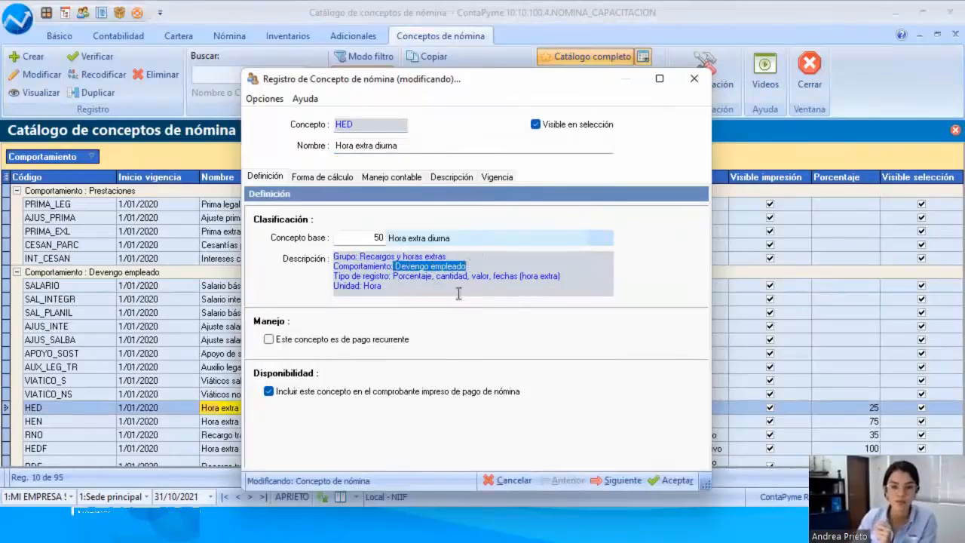
left_click(456, 292)
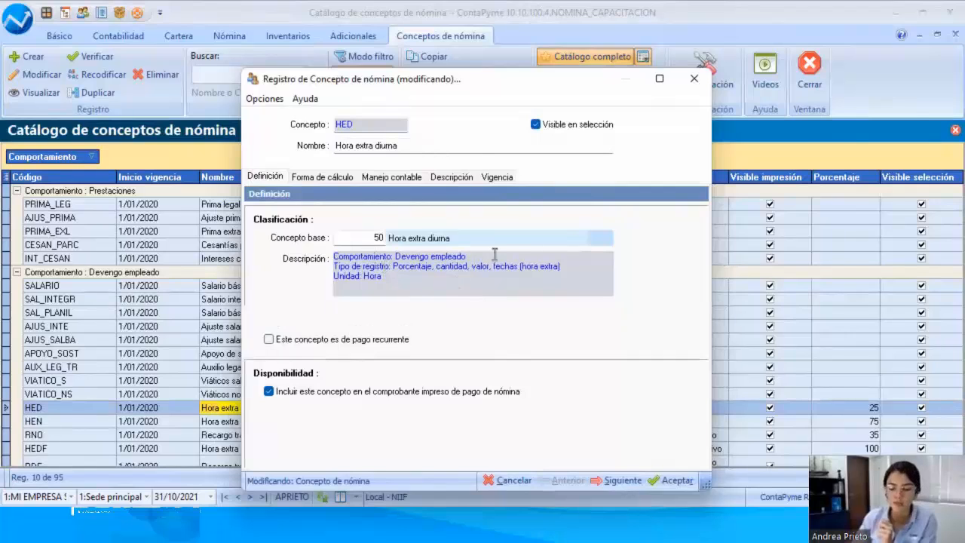
scroll(494, 255, "up", 2)
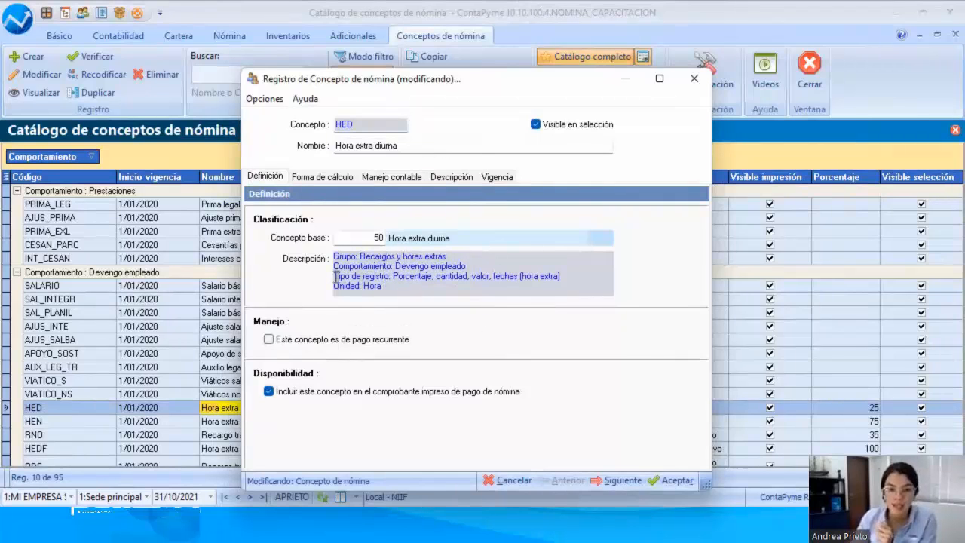
left_click_drag(335, 276, 449, 283)
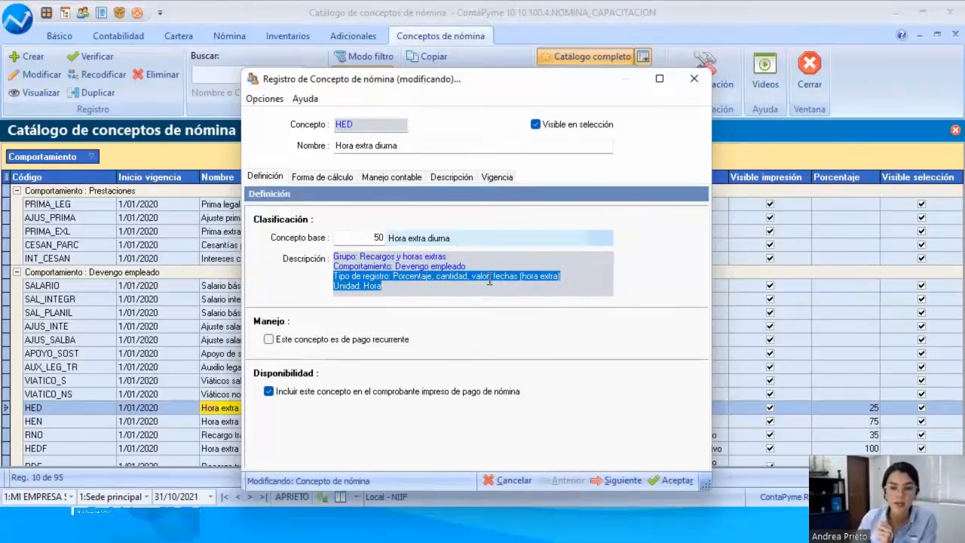
left_click_drag(491, 277, 562, 279)
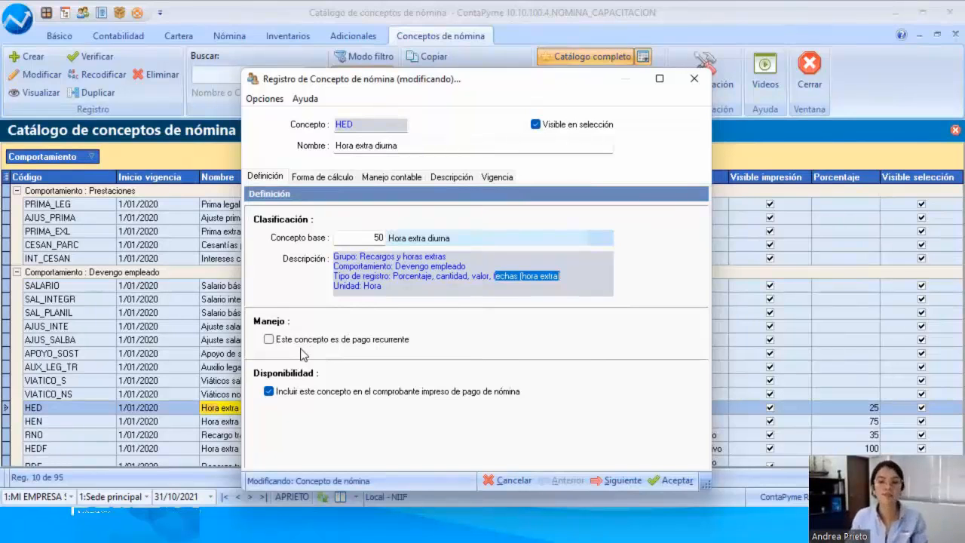
Step: Review how quantity, value and percentage are calculated for Hora extra diurna against its record type, and close the record without saving
left_click(327, 178)
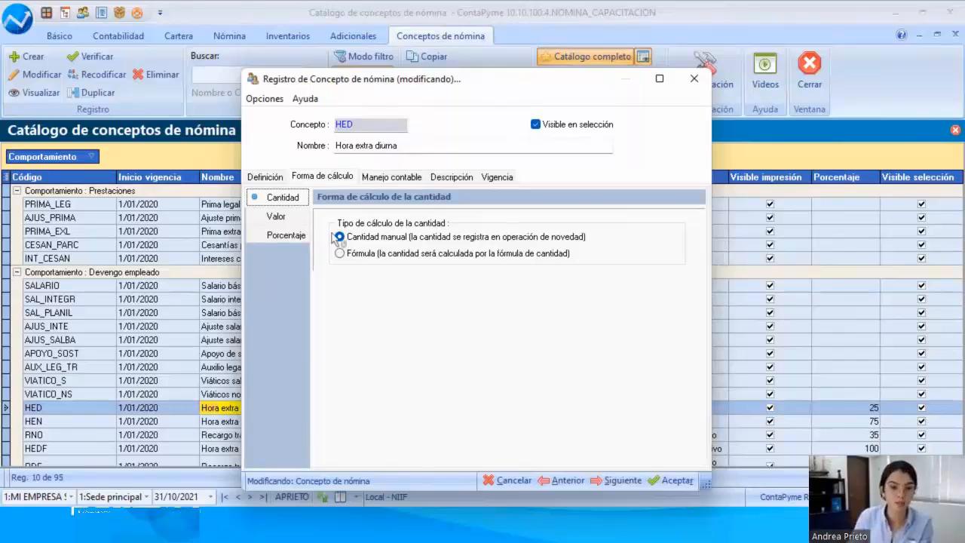
left_click(277, 216)
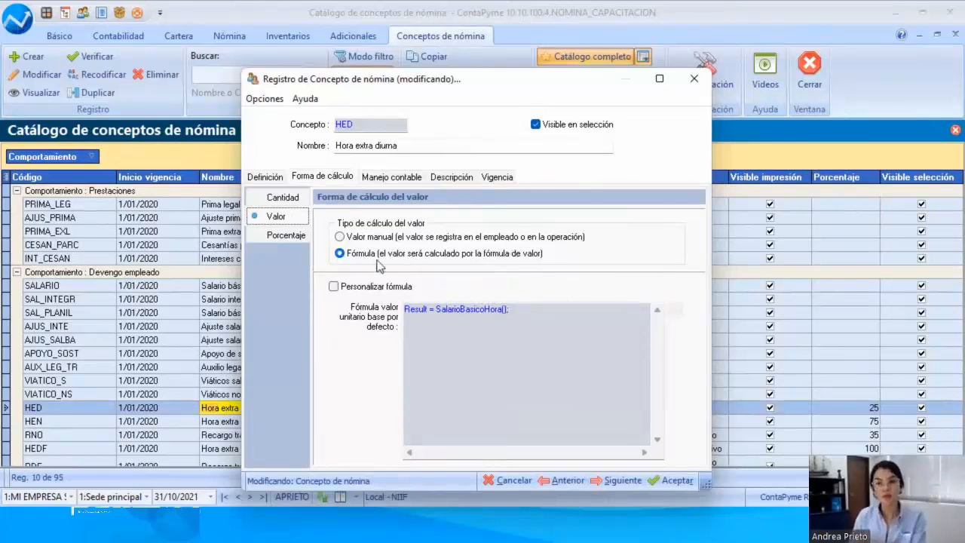
left_click(275, 235)
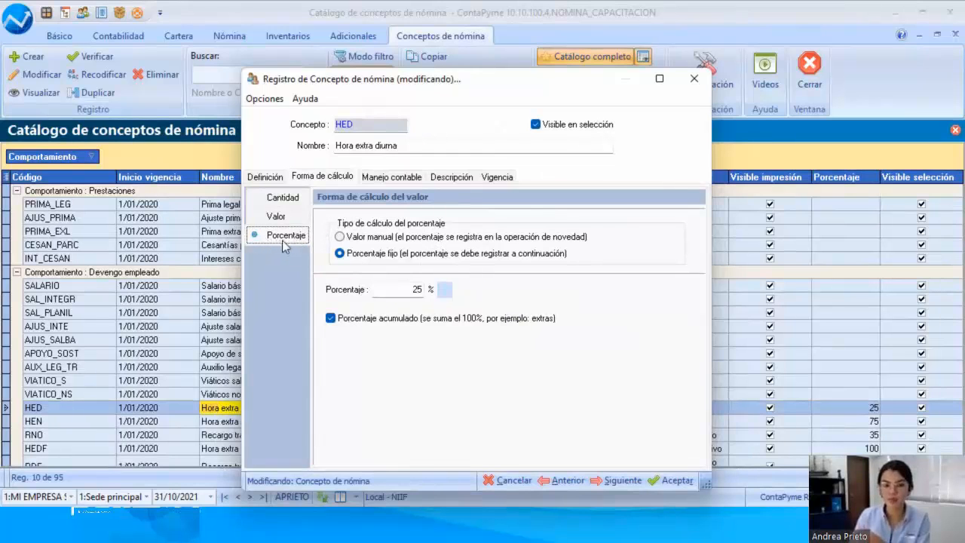
left_click(261, 178)
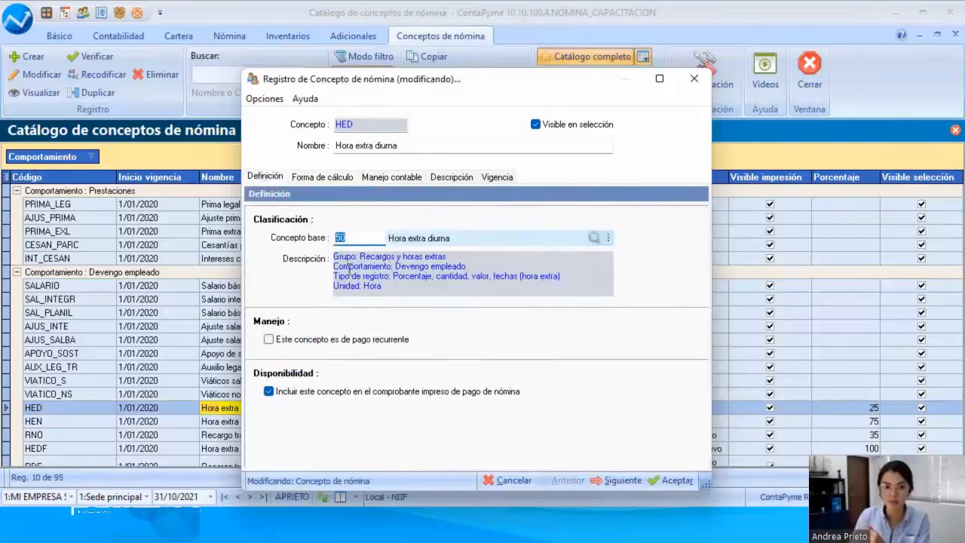
double_click(421, 277)
left_click(294, 180)
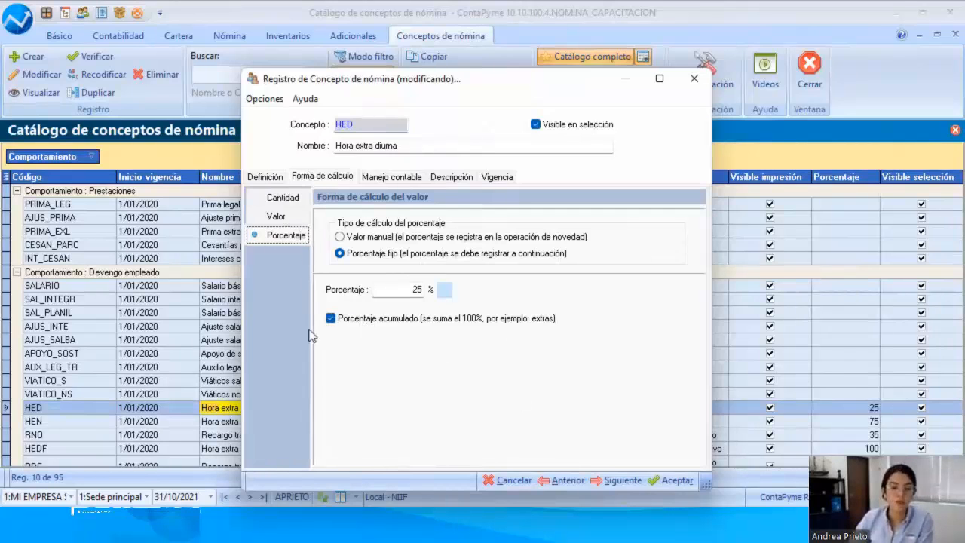
left_click(495, 481)
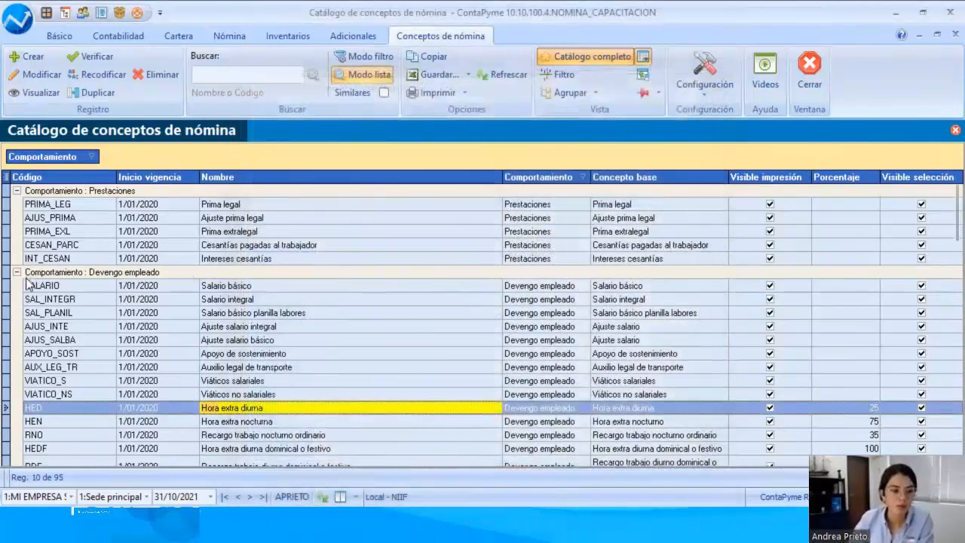
Step: Open Salario básico, review its accounting payment account and the selectable debit accounts, and close the account list without selecting one
left_click(53, 287)
double_click(234, 287)
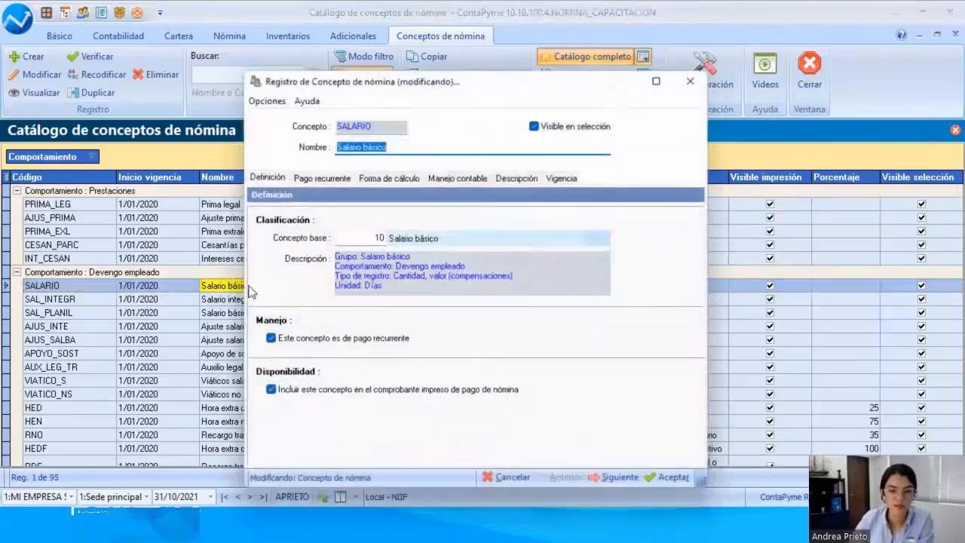
left_click(438, 179)
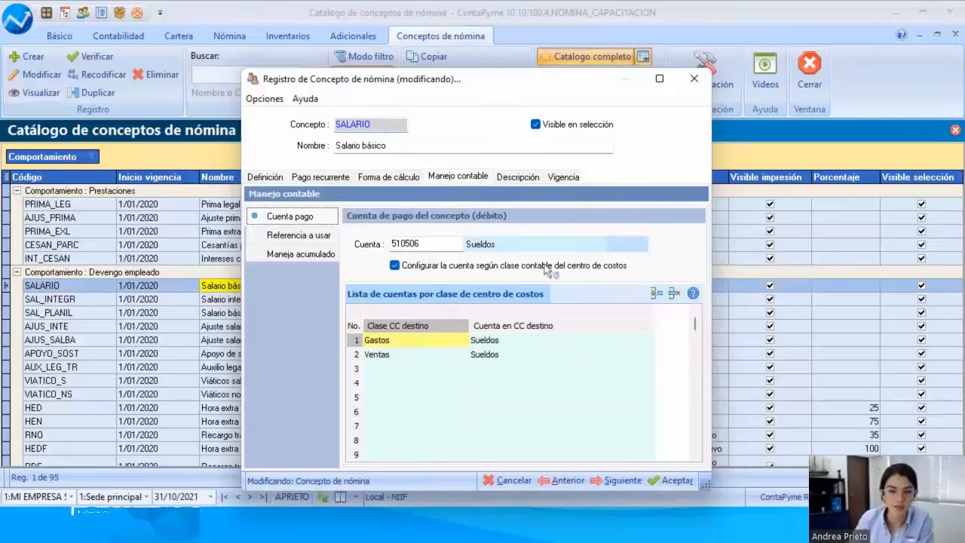
left_click(626, 244)
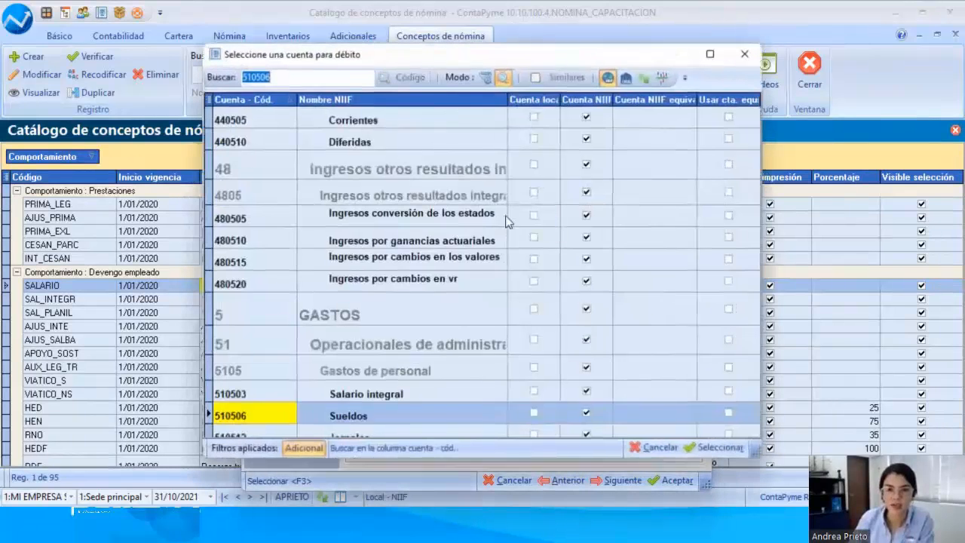
left_click_drag(345, 60, 210, 139)
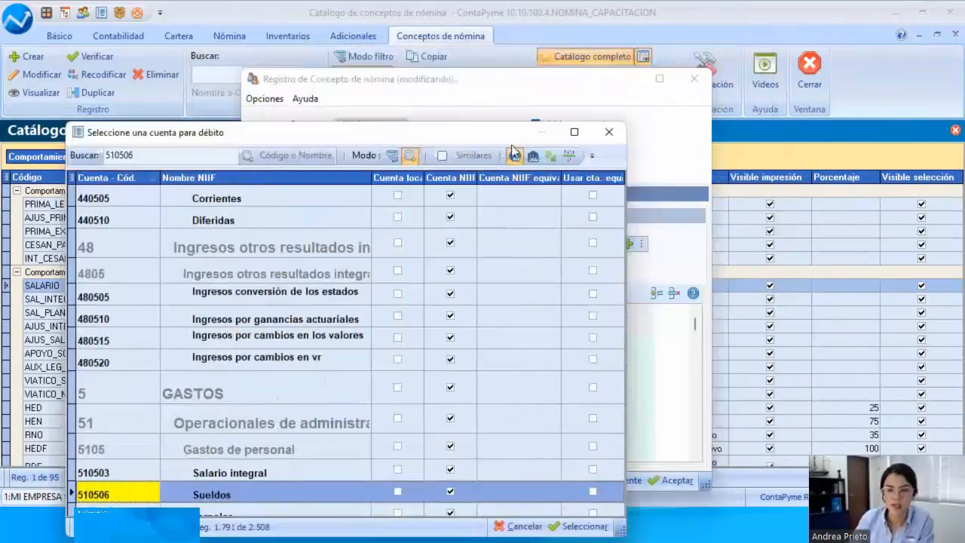
left_click(612, 135)
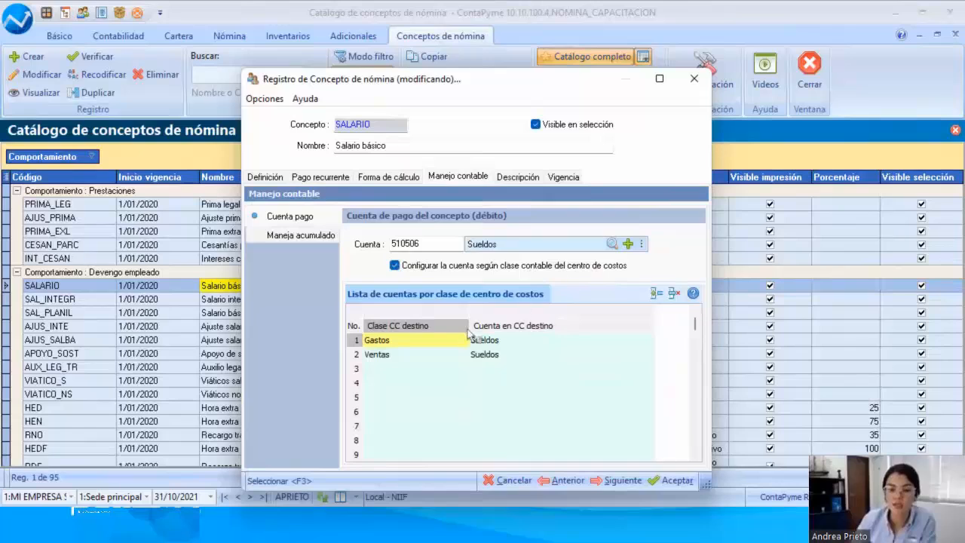
Step: Examine the Gastos row in the list of accounts by cost centre class for Salario básico, checking its class and destination account
left_click(392, 343)
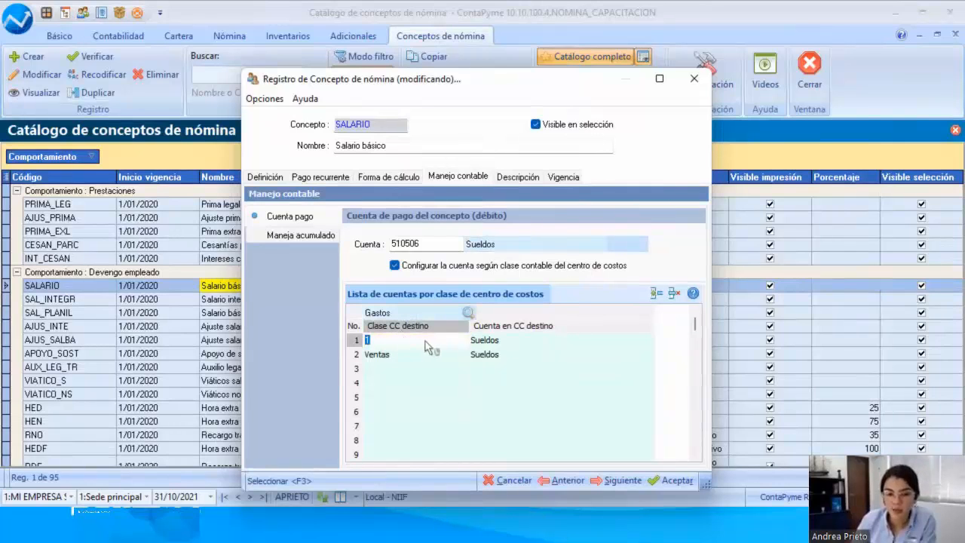
left_click(511, 344)
left_click(567, 343)
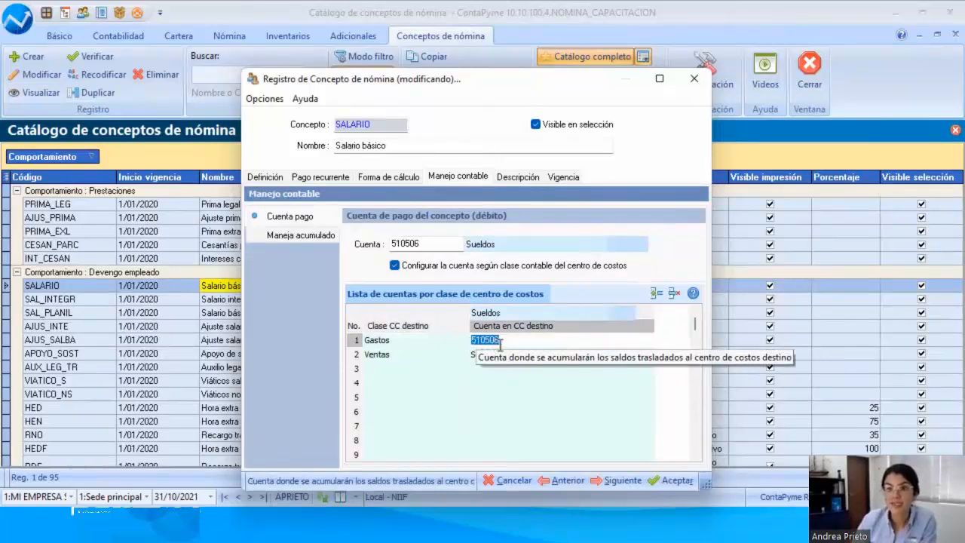
left_click(456, 346)
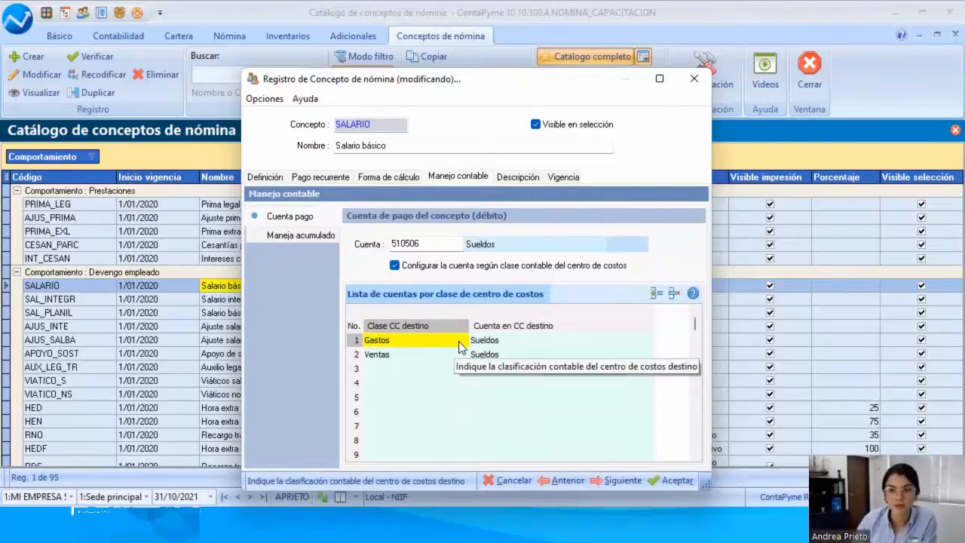
left_click(400, 340)
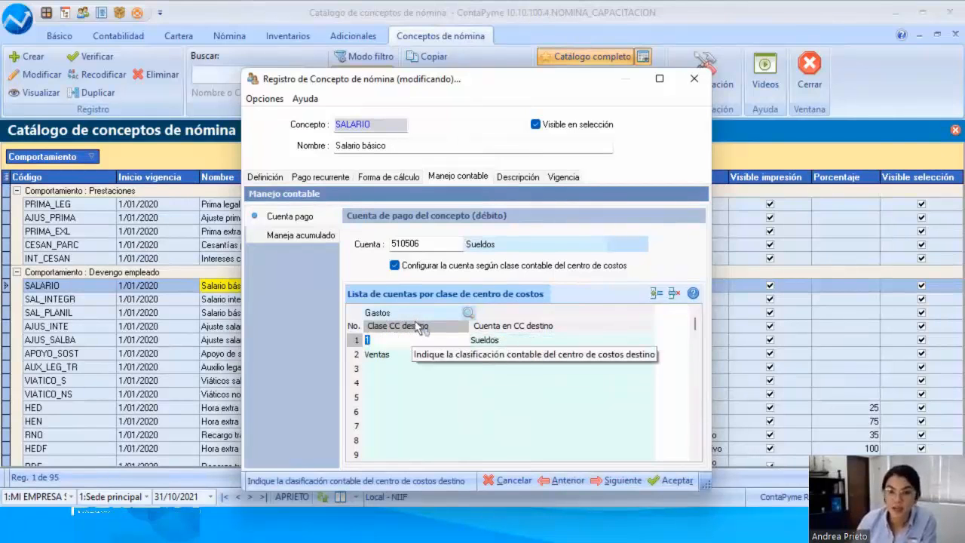
key("Tab")
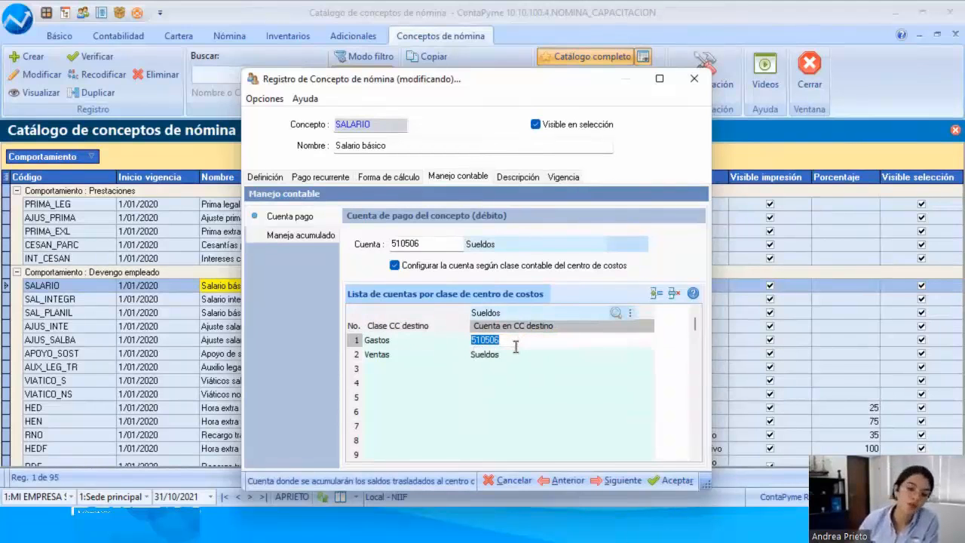
Step: Check the Ventas row's class and destination account code in the list of accounts by cost centre class
left_click(437, 355)
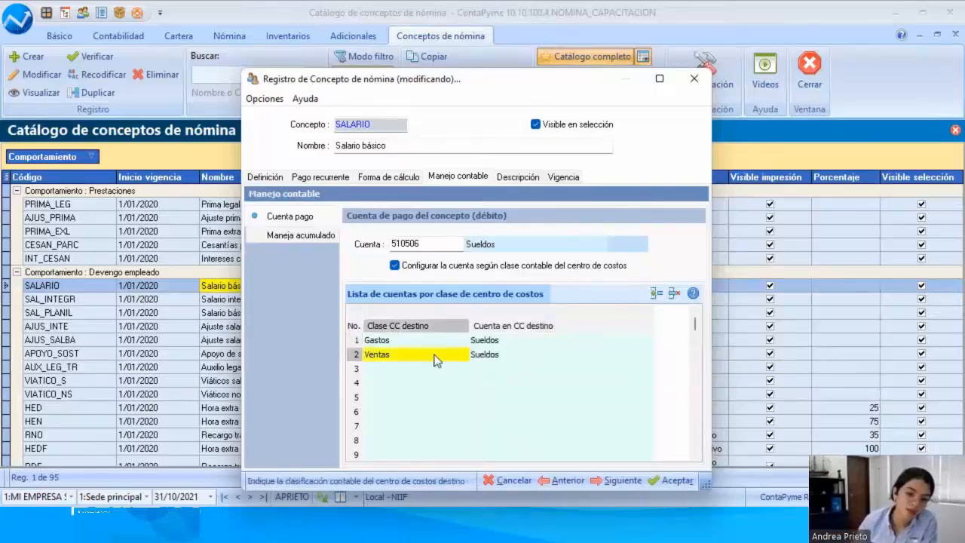
left_click(386, 355)
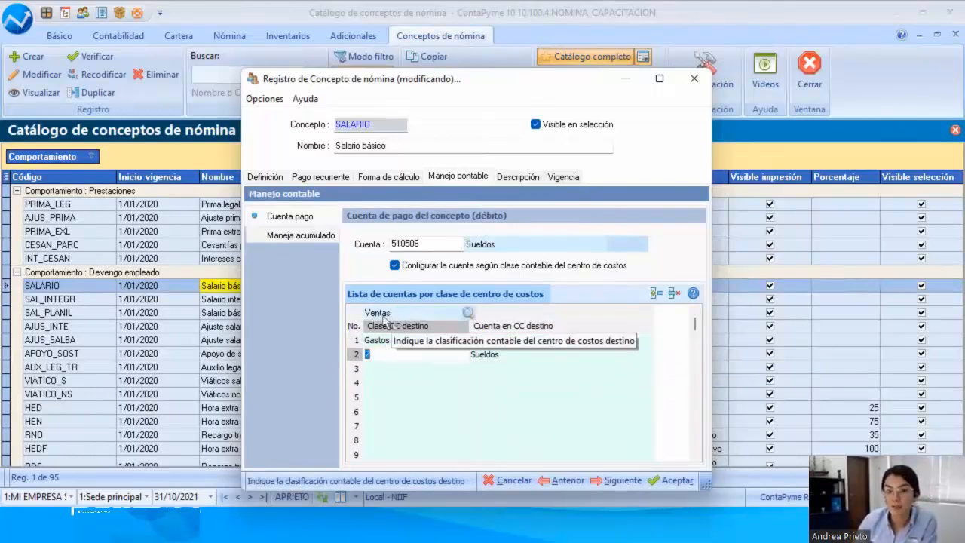
left_click(515, 360)
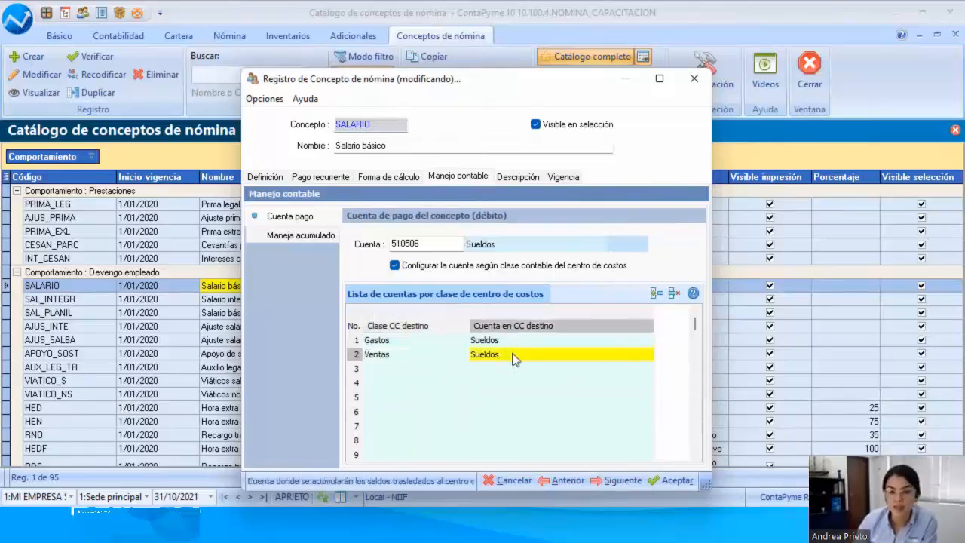
left_click(494, 359)
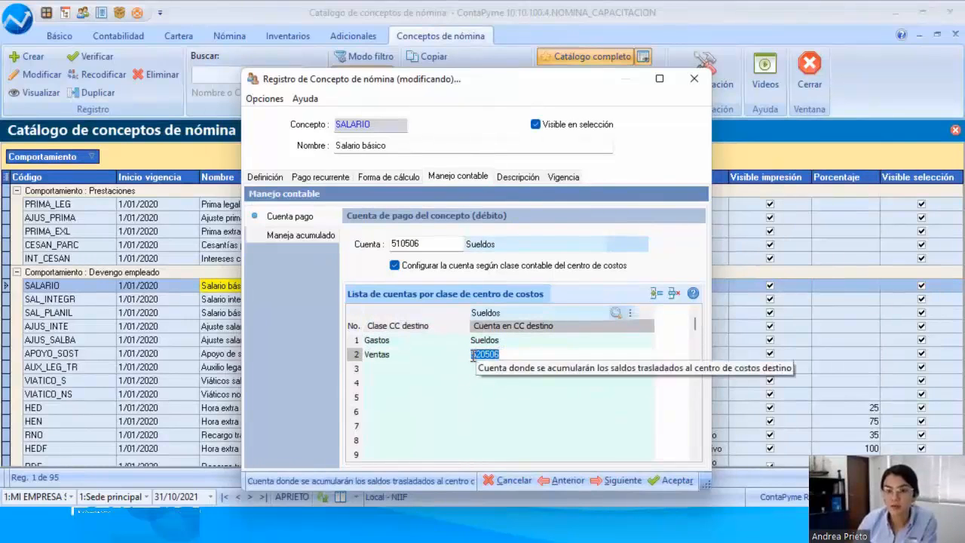
left_click(515, 357)
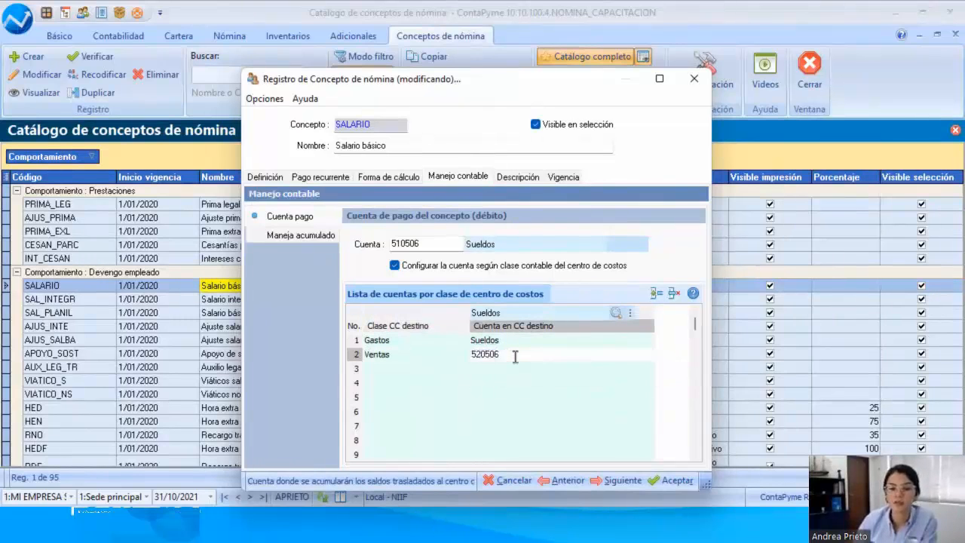
left_click(516, 372)
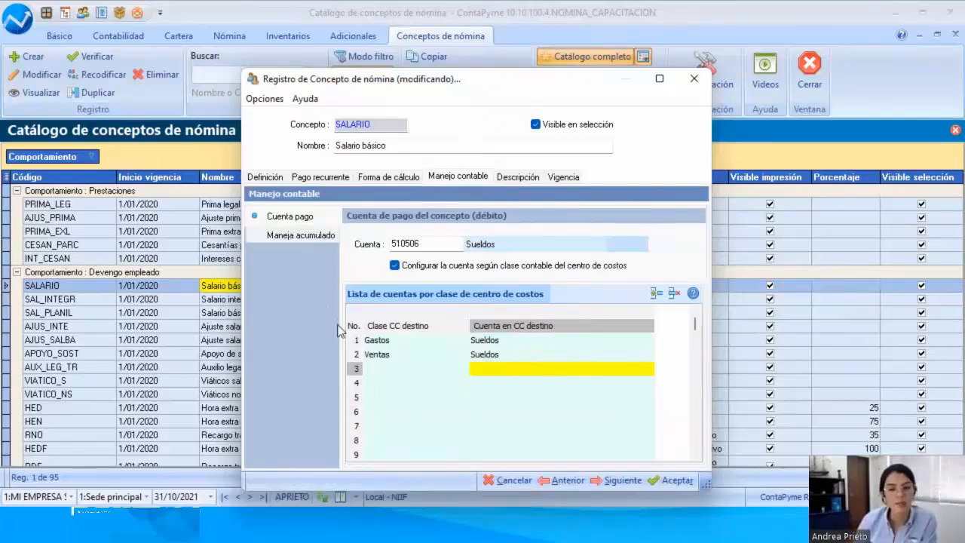
Step: Read the considerations and the validity settings of Salario básico, and close the record without saving
left_click(517, 181)
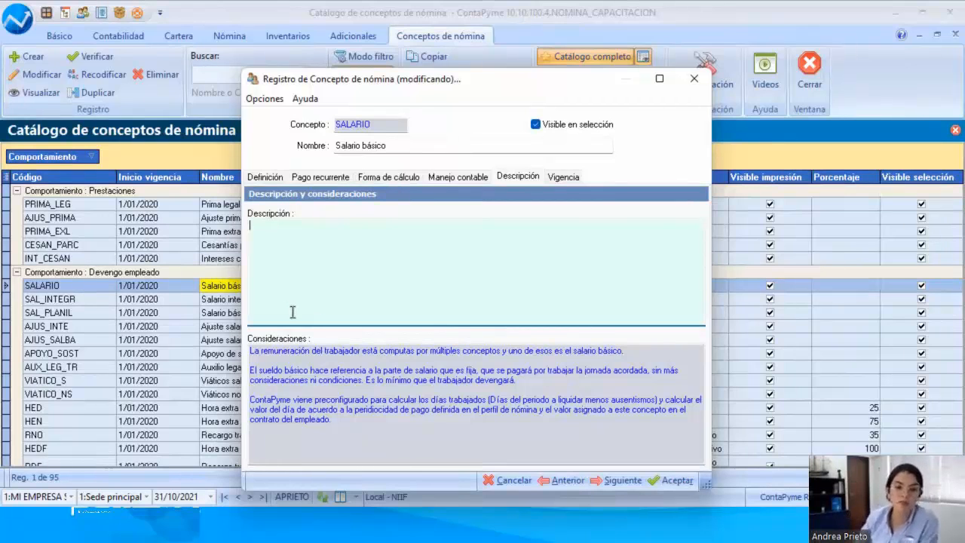
mouse_move(251, 349)
left_mouse_down()
mouse_move(401, 390)
mouse_move(490, 434)
mouse_move(248, 399)
mouse_move(235, 348)
mouse_move(251, 347)
left_mouse_up()
left_click(496, 436)
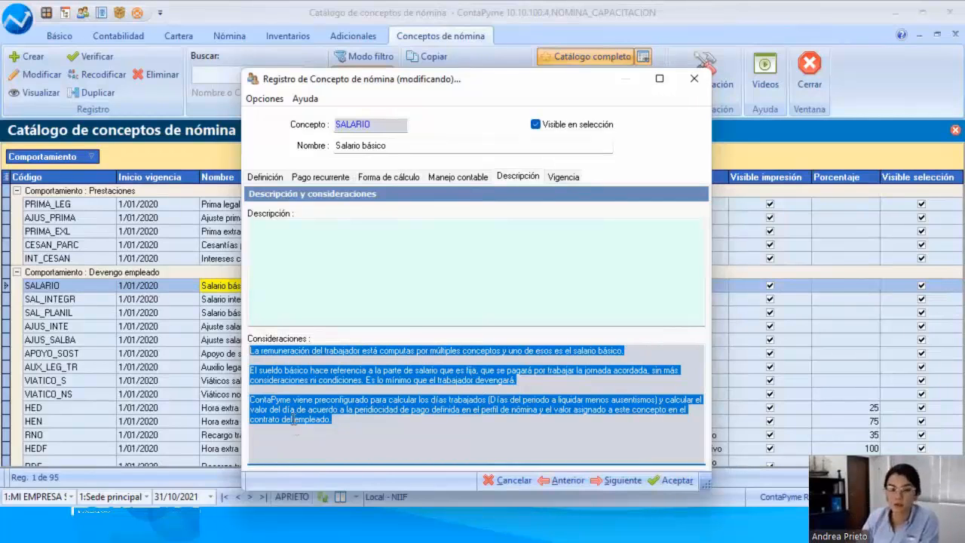
left_click(569, 181)
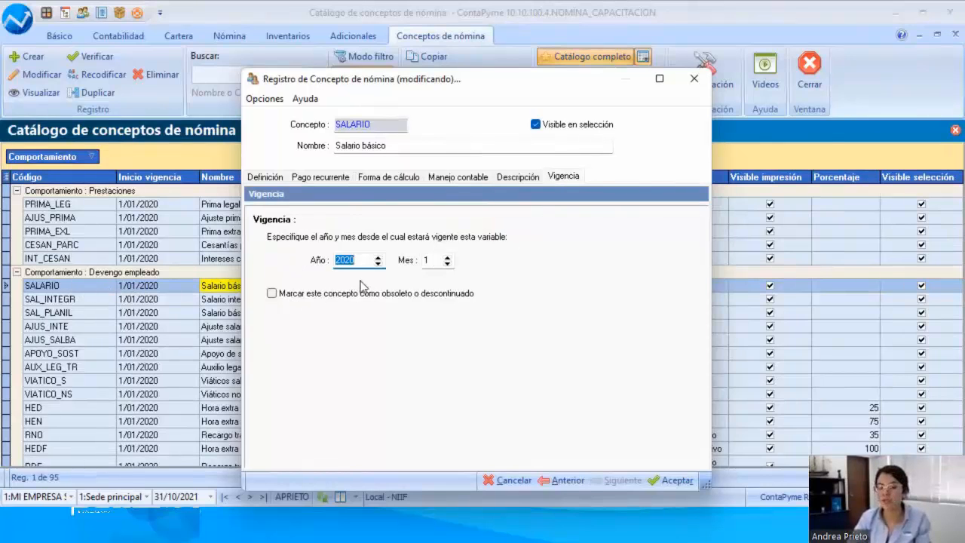
left_click_drag(470, 92, 294, 91)
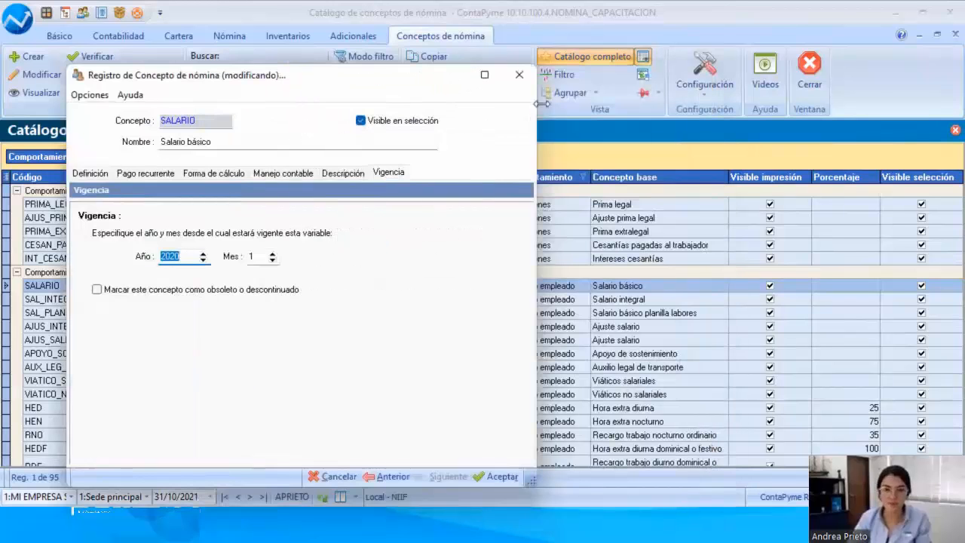
left_click(518, 76)
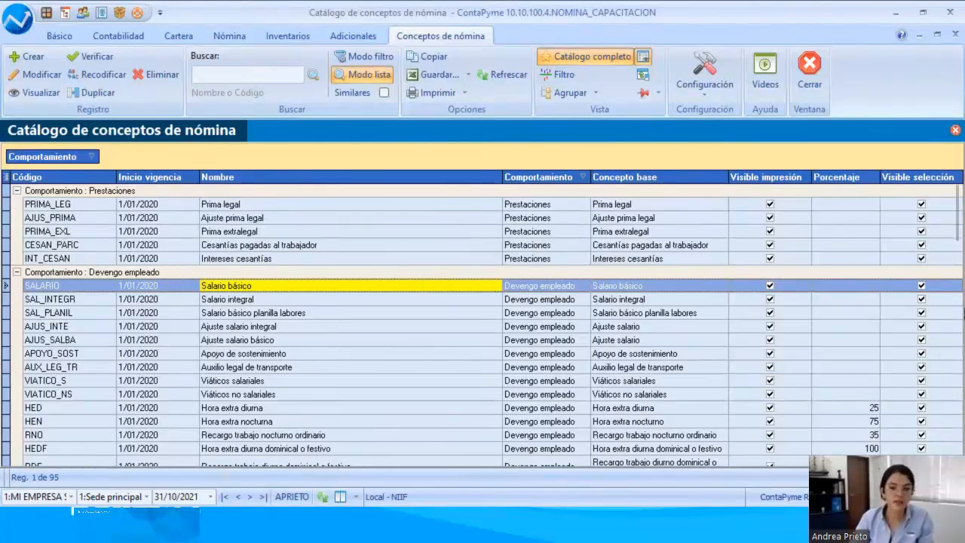
Step: Collapse the Prestaciones and Devengo empleado groups and open the Aporte salud empleado concept from Deducción empleado for modification
left_click(17, 191)
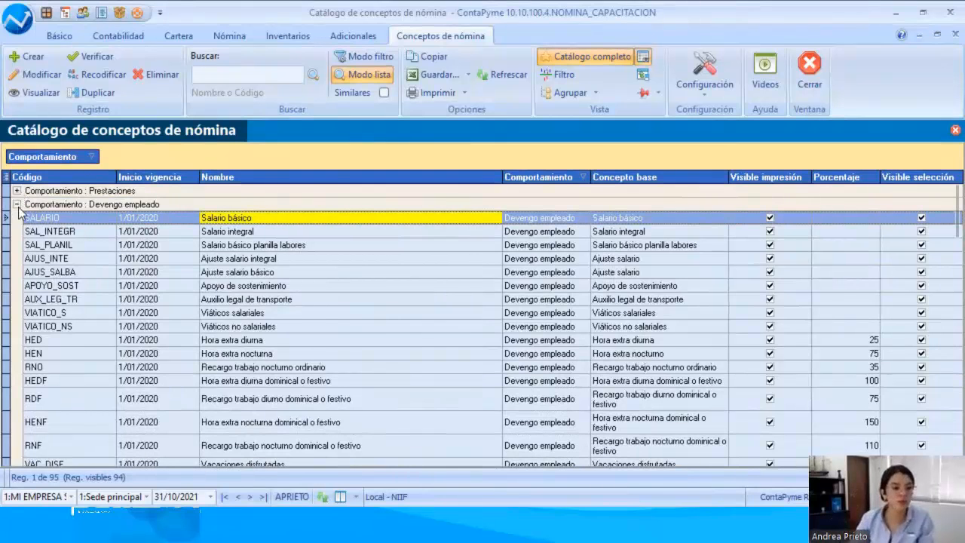
left_click(16, 205)
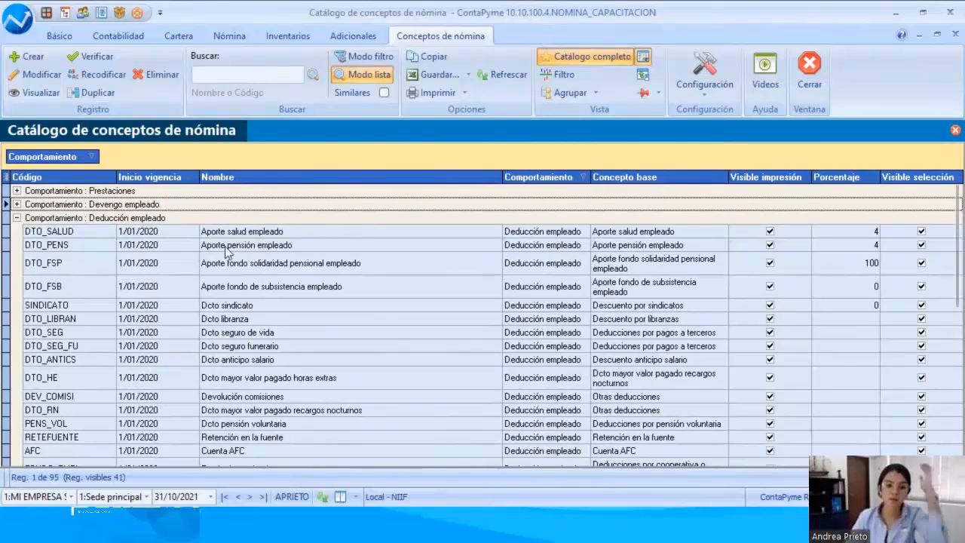
left_click(247, 237)
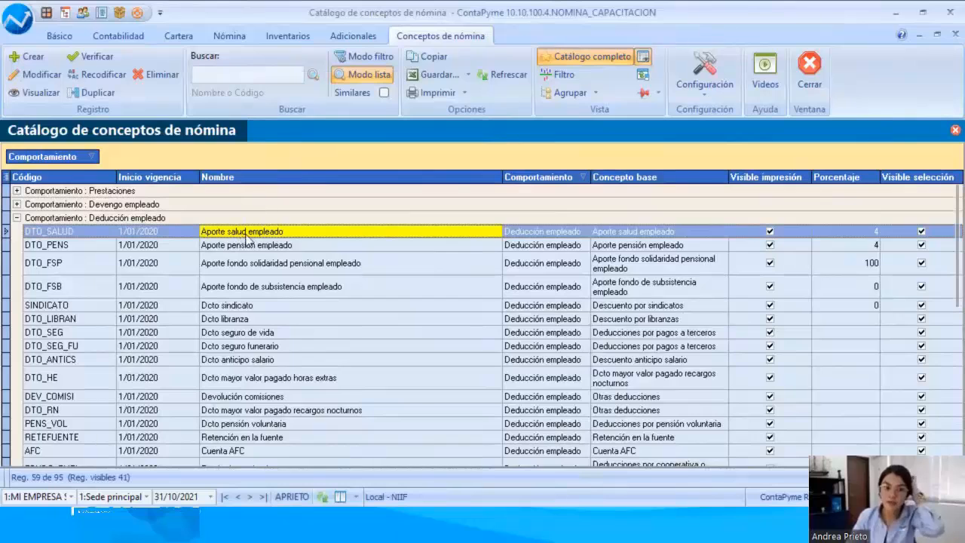
double_click(247, 236)
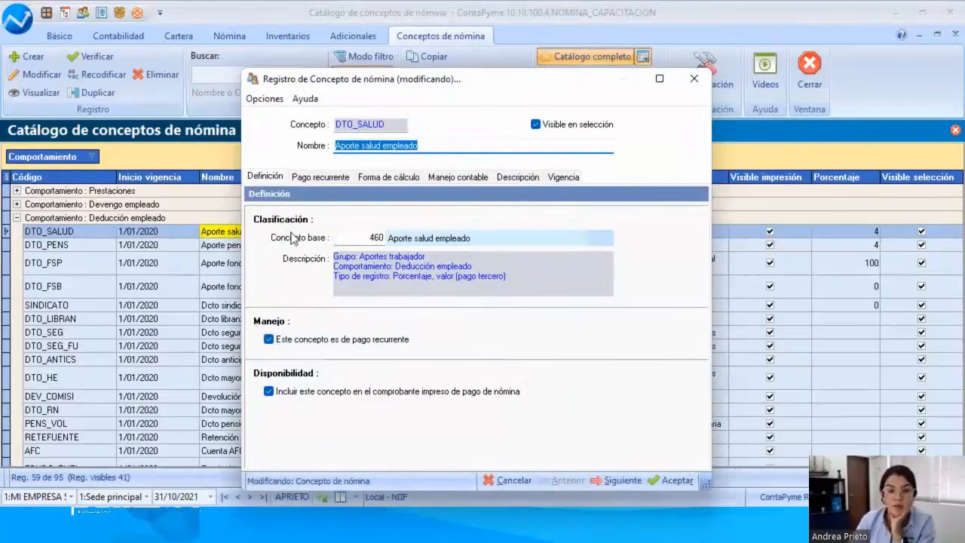
Step: Examine the behaviour and record type in the base concept description of Aporte salud empleado
left_click(350, 240)
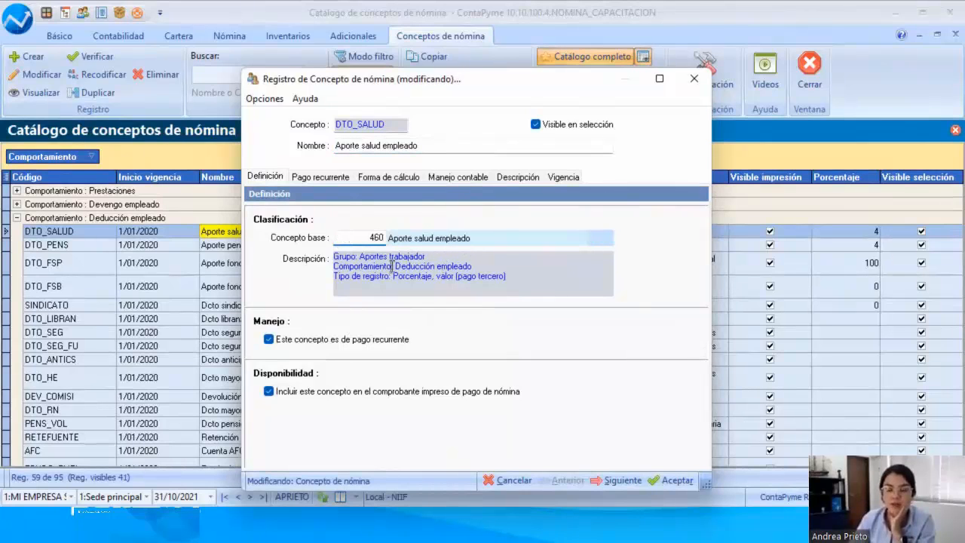
left_click_drag(391, 267, 498, 268)
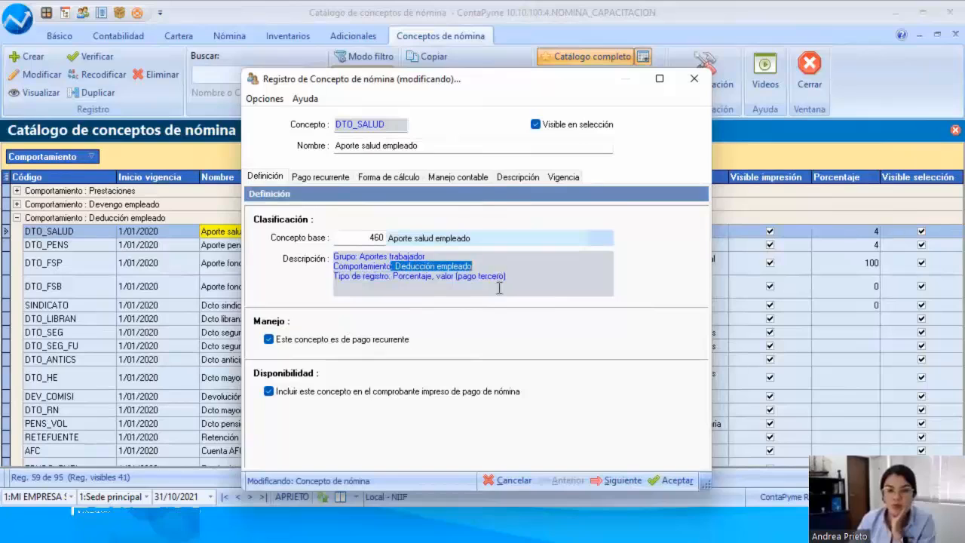
left_click_drag(394, 277, 486, 283)
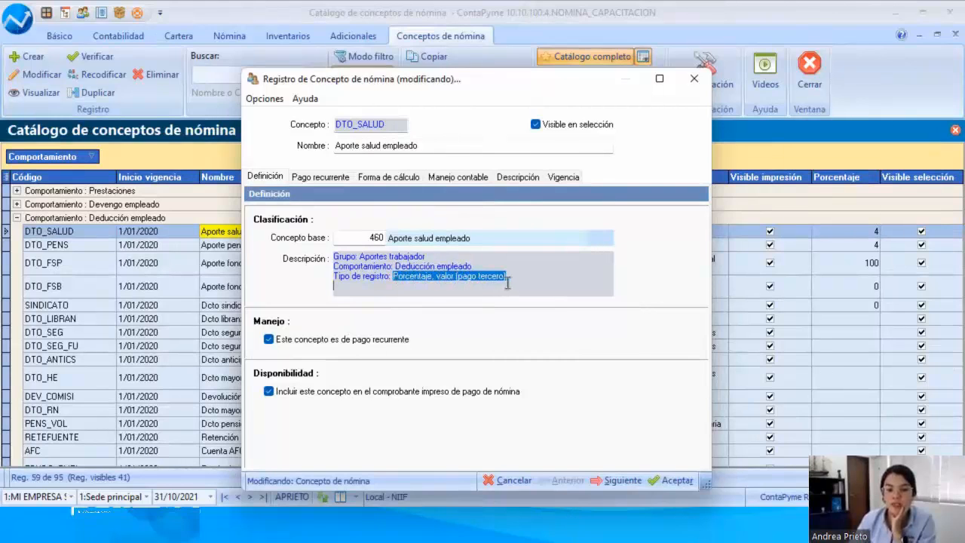
Step: Review the recurring payment schedule of Aporte salud empleado and how its value and percentage are calculated
left_click(339, 177)
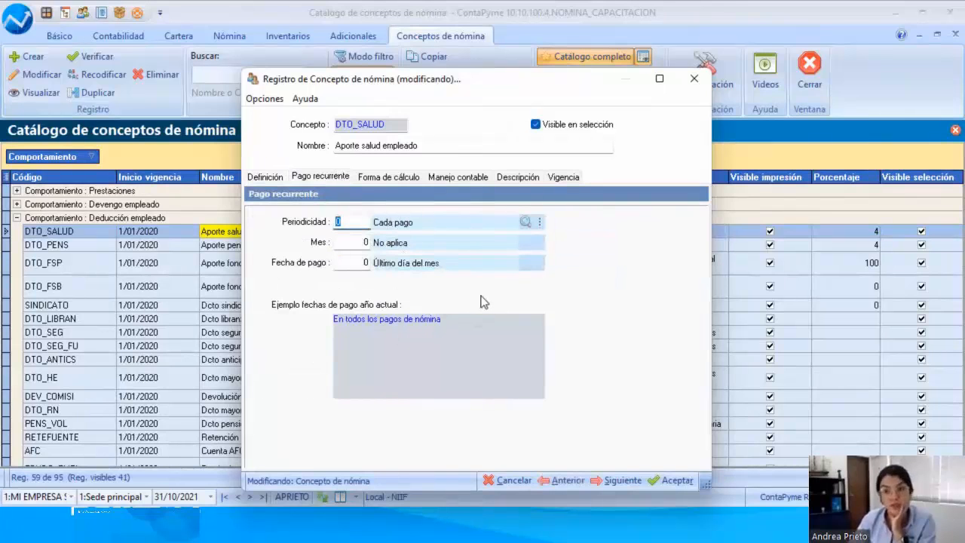
left_click(400, 181)
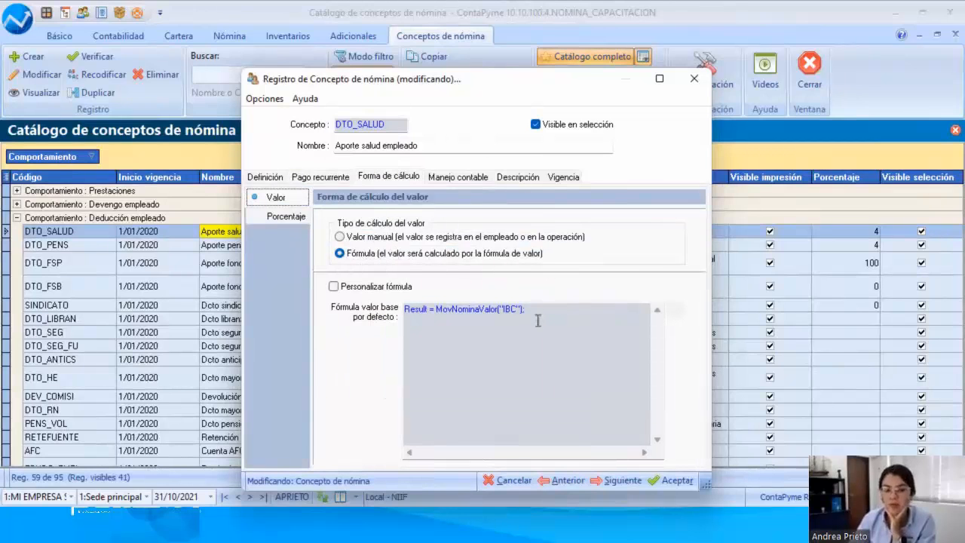
left_click(270, 217)
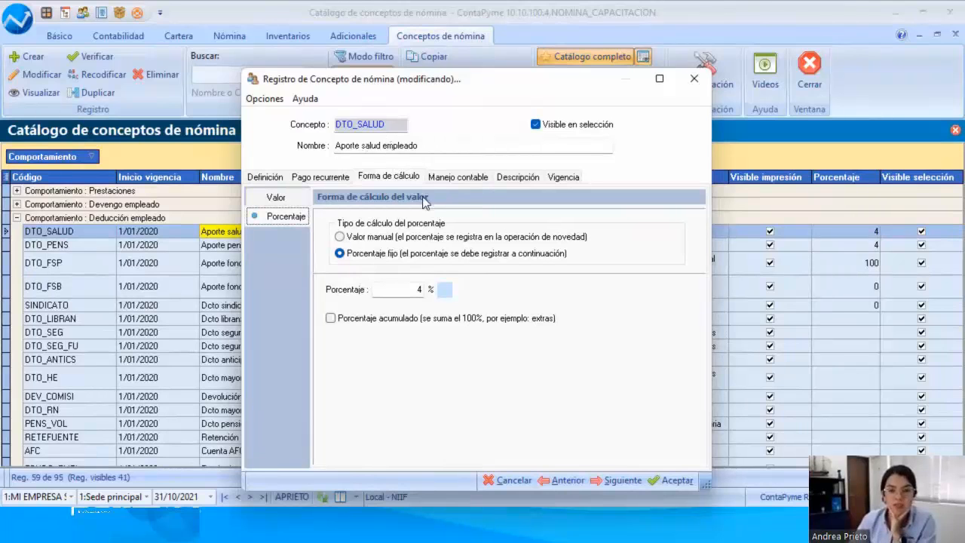
Step: Review the credit account, considerations and validity of Aporte salud empleado, and close the record without saving
left_click(468, 179)
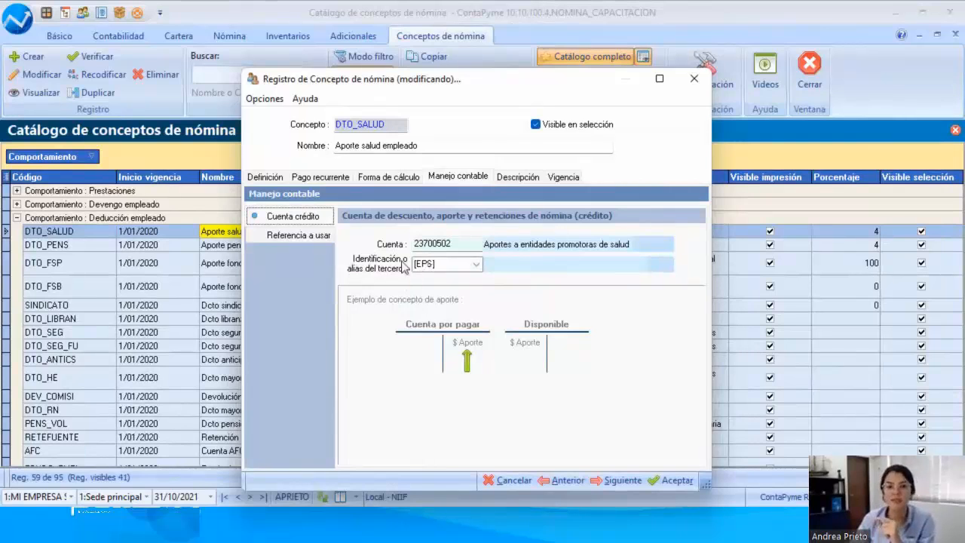
left_click(518, 176)
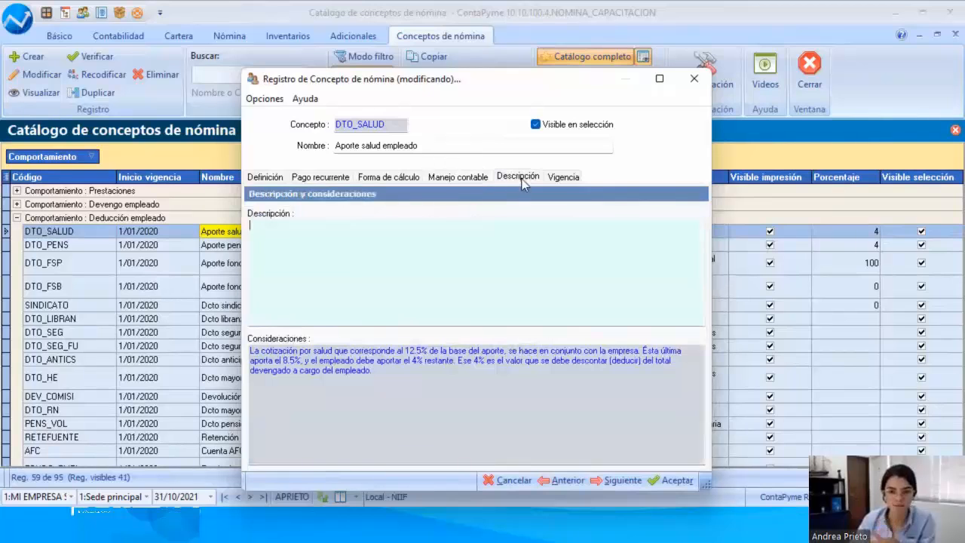
left_click(578, 180)
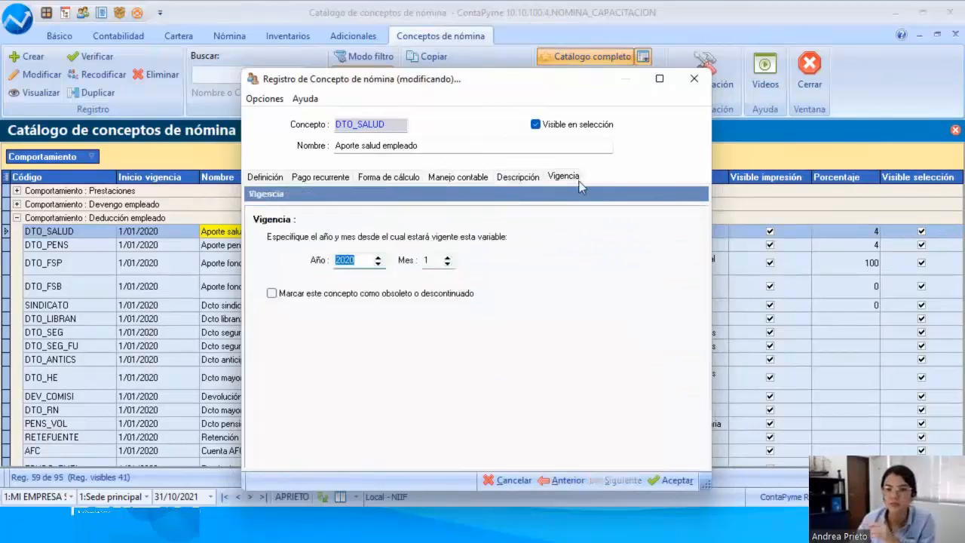
left_click_drag(521, 80, 362, 89)
left_click(536, 89)
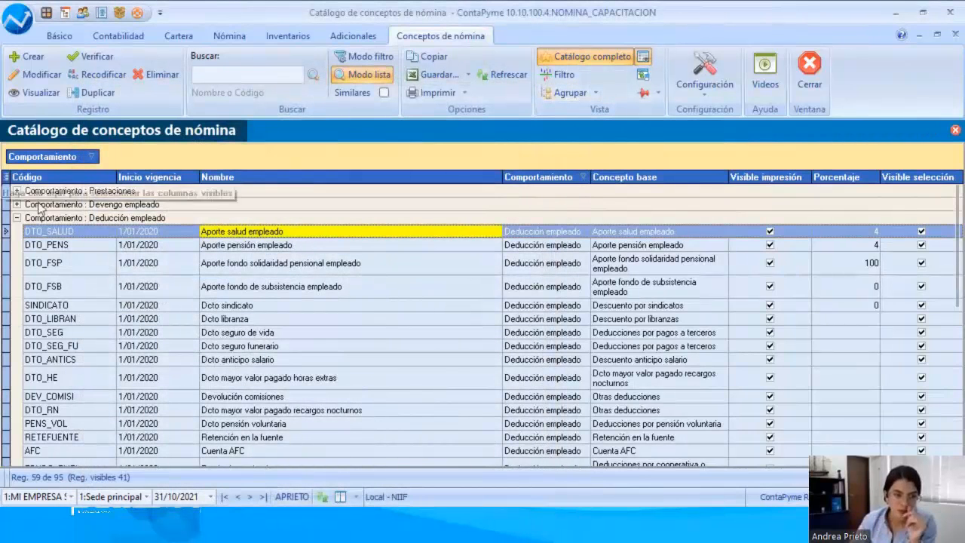
Step: Collapse the Deducción empleado group and browse the company contribution and provision concepts from Aportes ARL riesgo clase 1 to Provisión prima legal
left_click(17, 218)
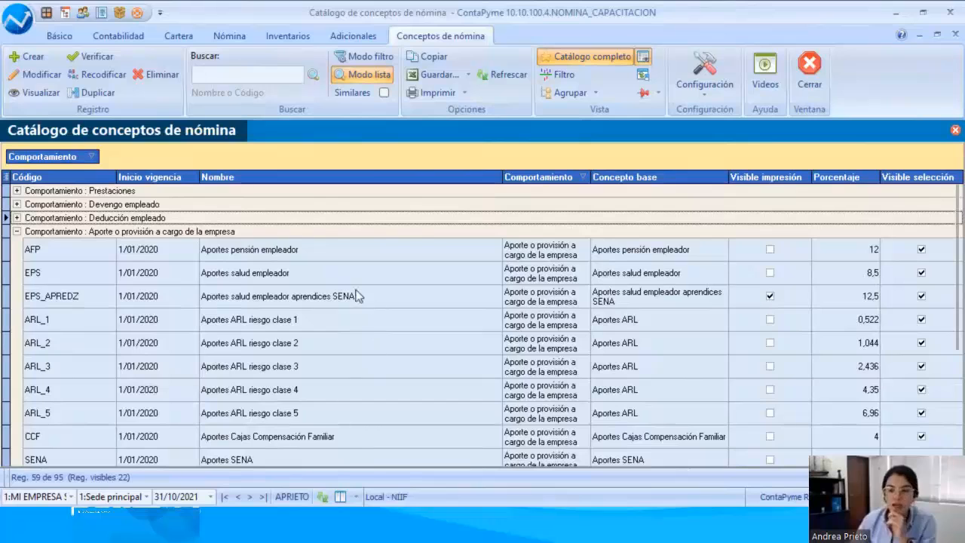
left_click(267, 323)
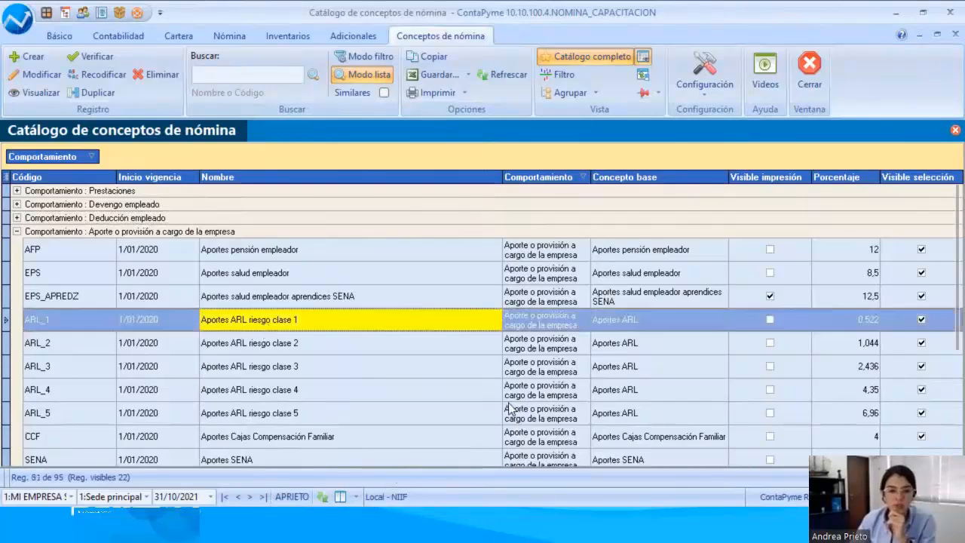
key("Down")
key("Down")
key("Down")
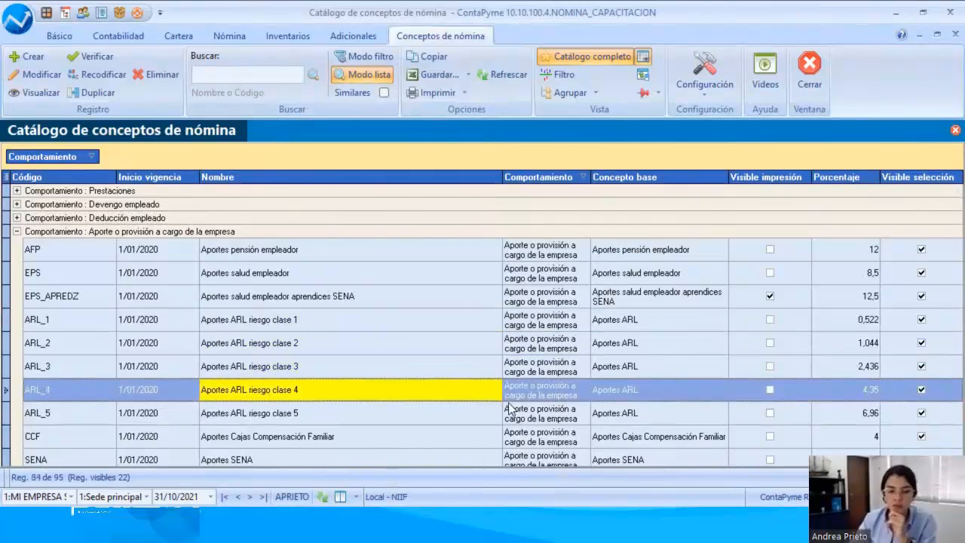
key("Up")
key("Up")
key("Up")
key("Down")
key("Down")
key("Down")
key("Down")
key("Down")
key("Down")
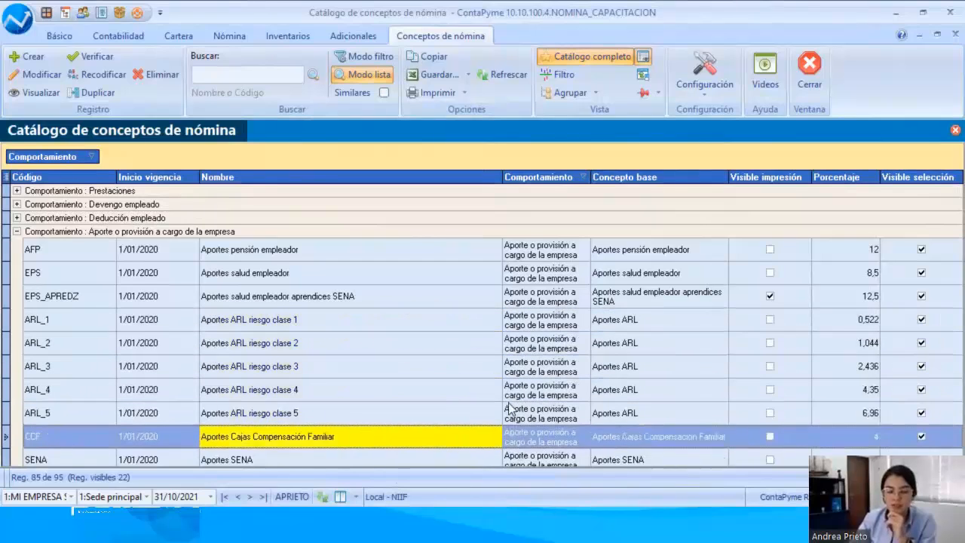
Step: Examine the remaining company contribution and provision concepts, from Aportes SENA through Provisión vacaciones, Provisión cesantías and Cesantías consignadas al fondo to Póliza de salud EMI
key("Down")
key("Down")
key("Down")
key("Down")
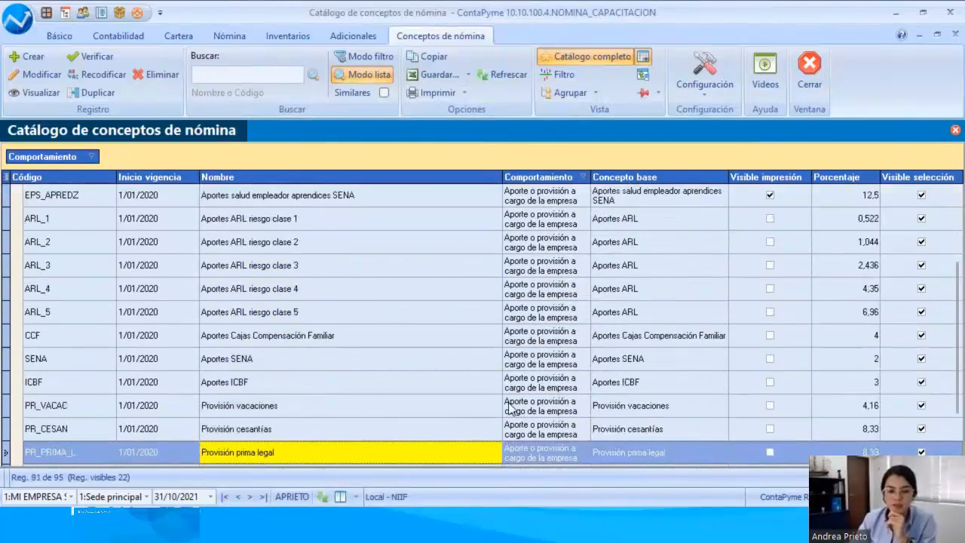
key("Up")
key("Up")
key("Up")
key("Up")
key("Up")
key("Down")
key("Down")
key("Down")
key("Down")
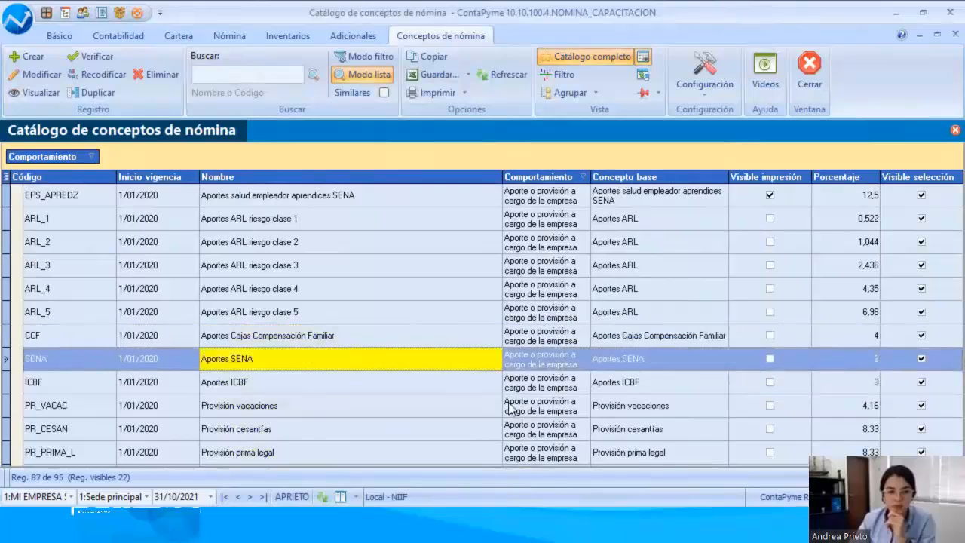
key("Down")
key("Down")
key("Down")
key("Down")
key("Down")
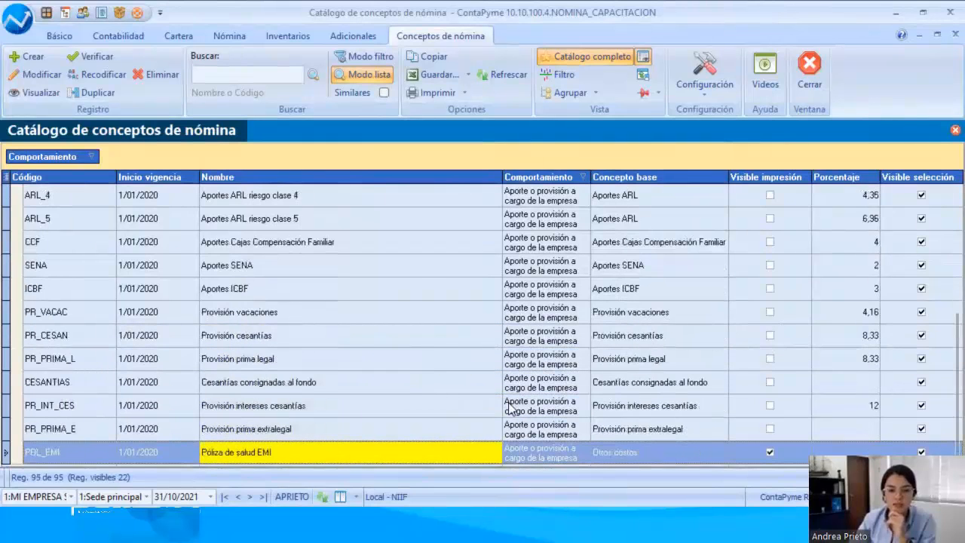
key("Up")
key("Up")
key("Up")
key("Up")
key("Up")
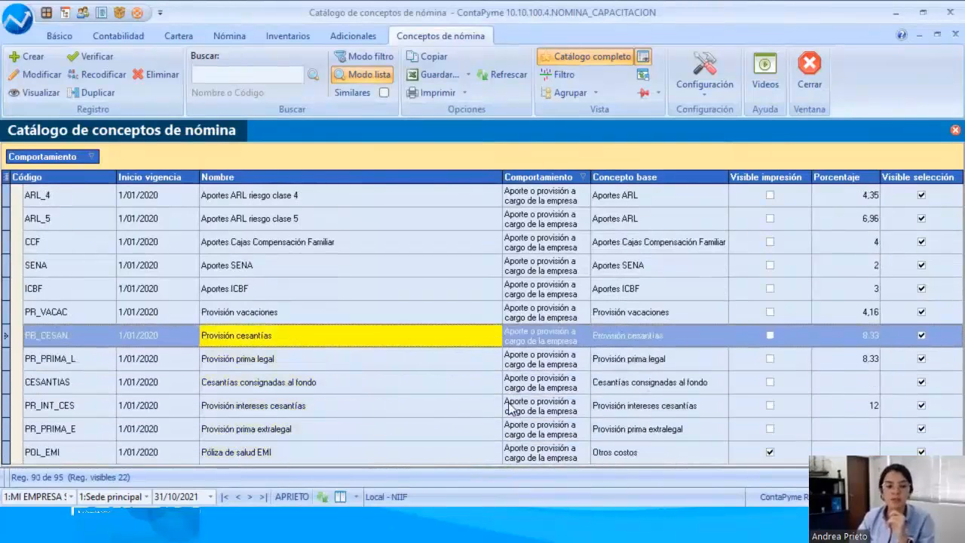
key("Up")
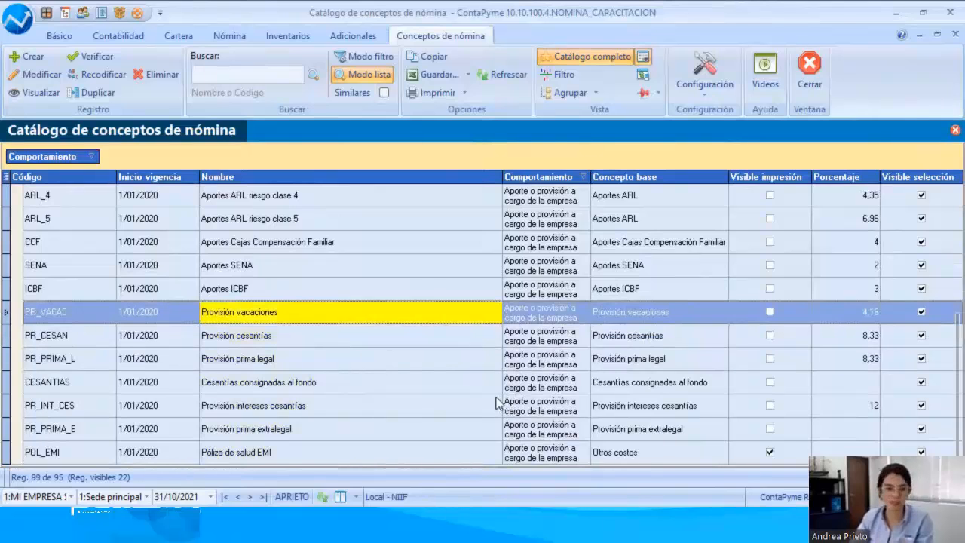
Step: Collapse the Aporte o provisión a cargo de la empresa group in the payroll concepts catalogue
scroll(500, 402, "up", 3)
scroll(497, 404, "up", 2)
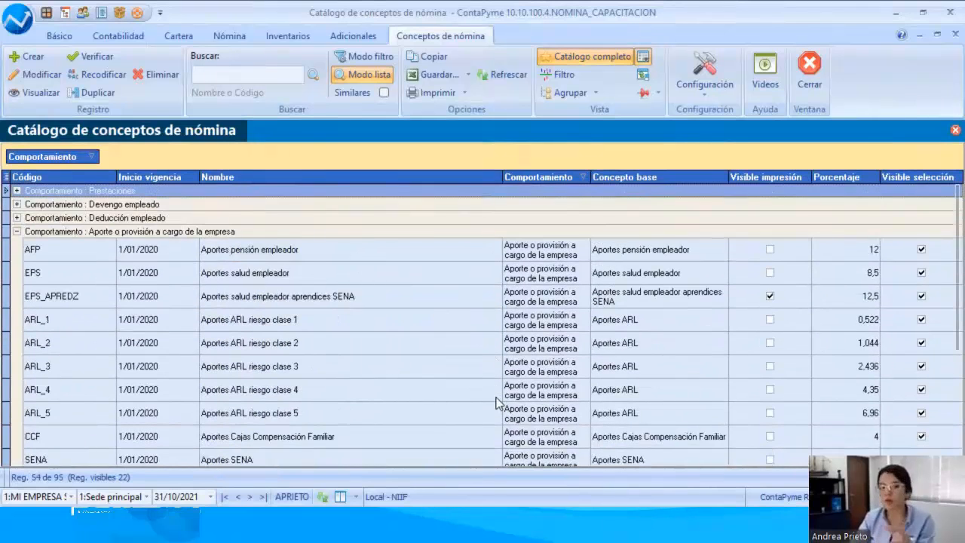
left_click(16, 232)
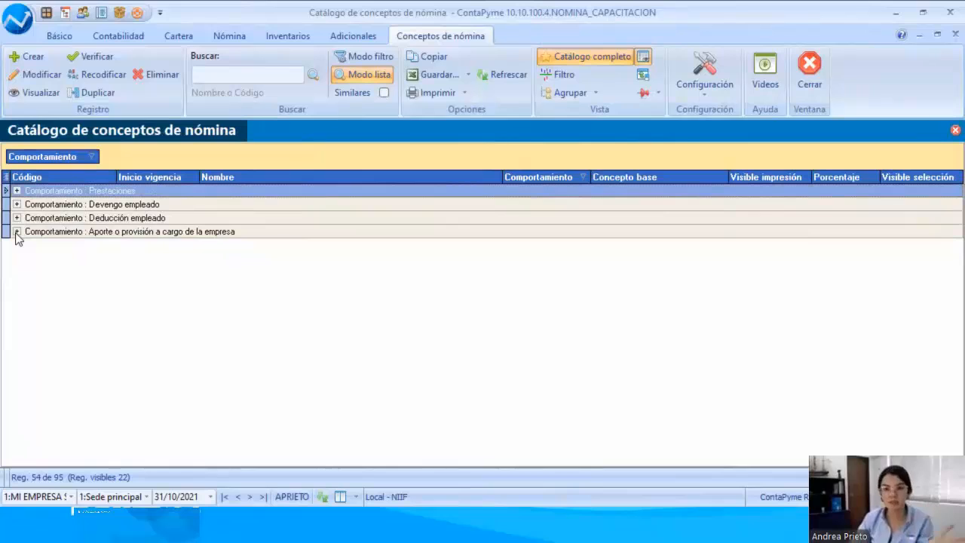
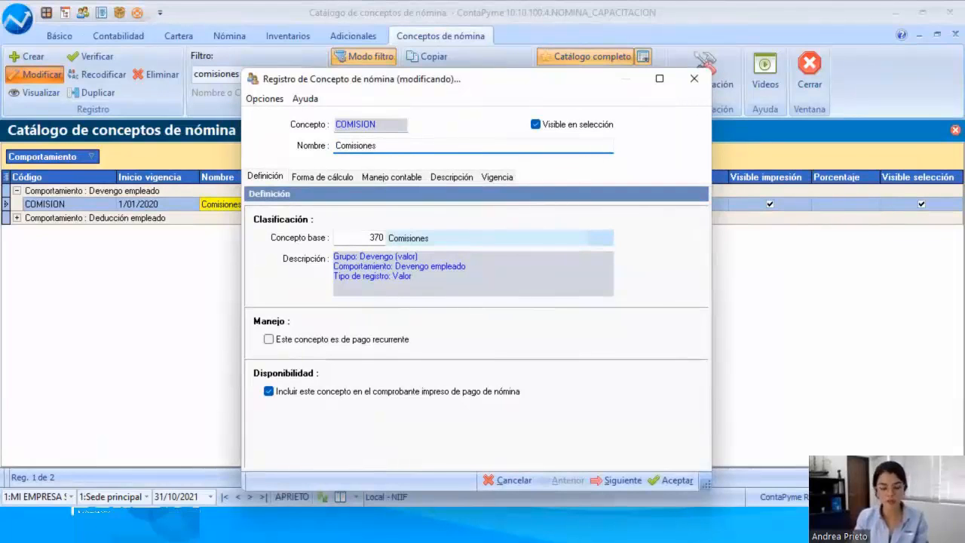
Step: Rename the COMISION payroll concept as Comisiones Comercial and save the record
type("Comer")
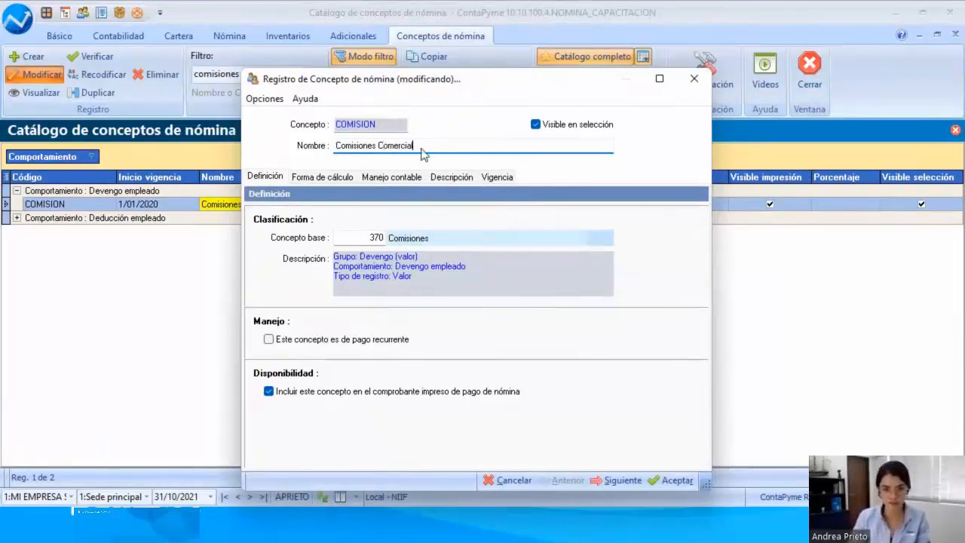
type("cial")
left_click(664, 483)
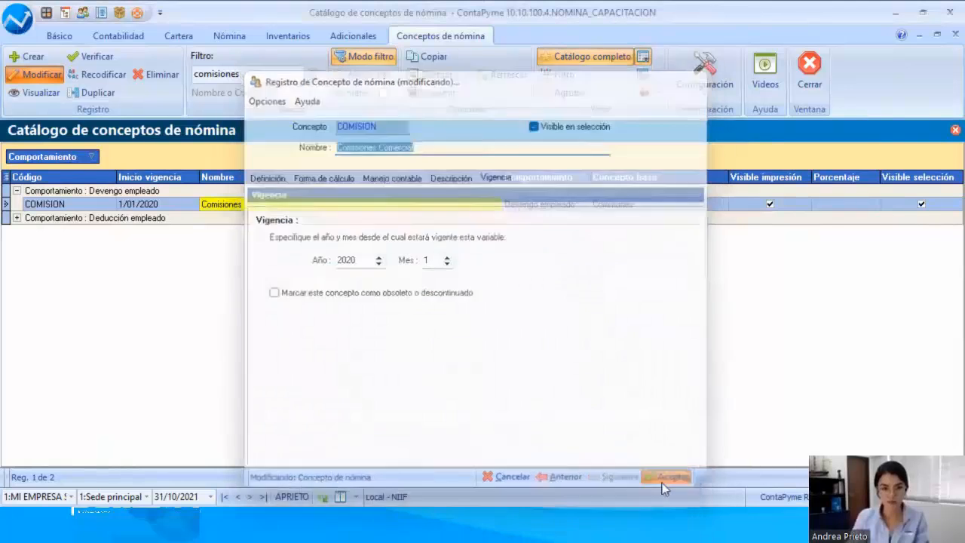
Step: Try to duplicate the COMISION concept under the new code COMISIONMARK
left_click(43, 209)
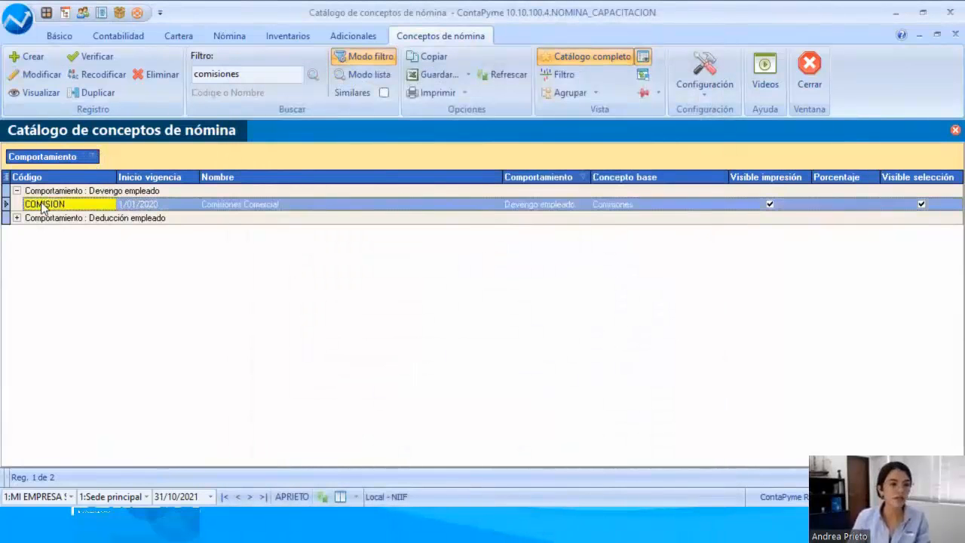
left_click(89, 92)
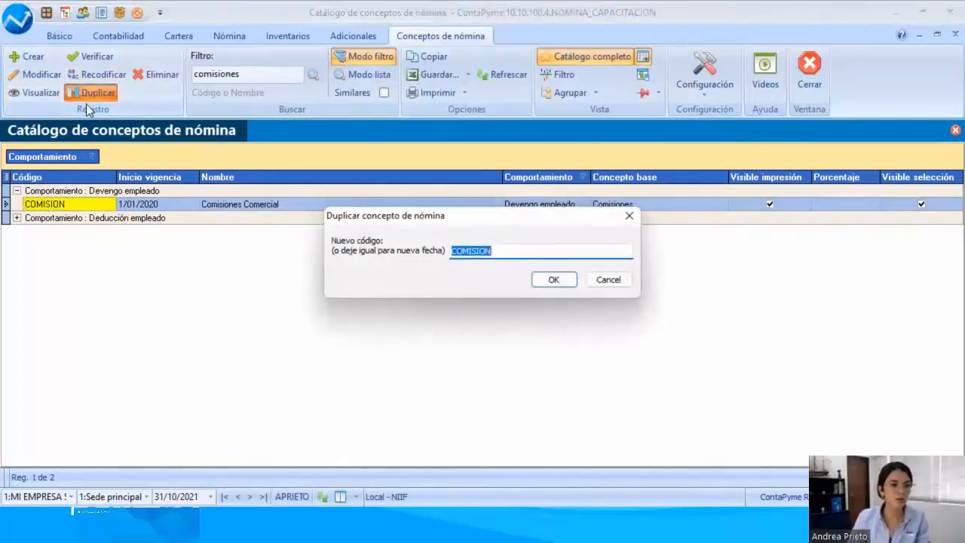
left_click(512, 251)
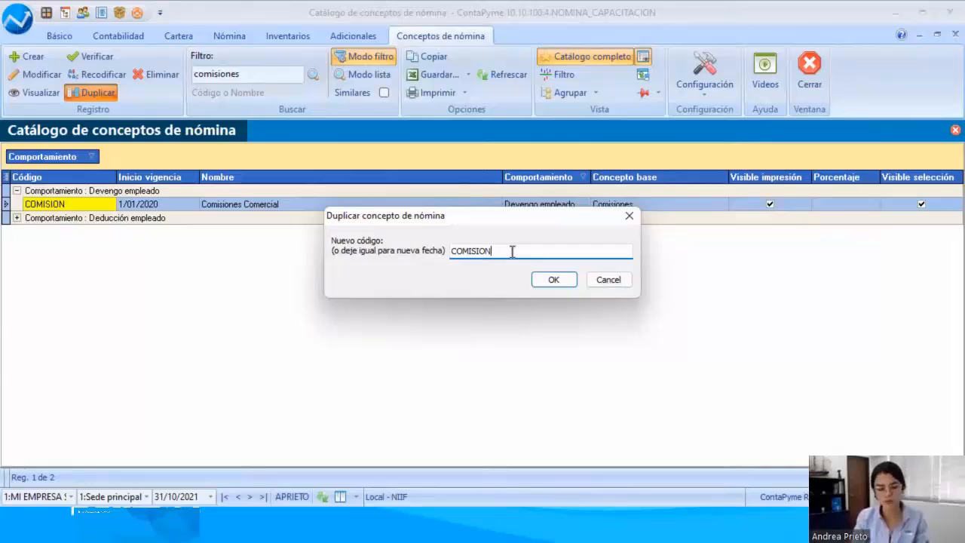
type("ma")
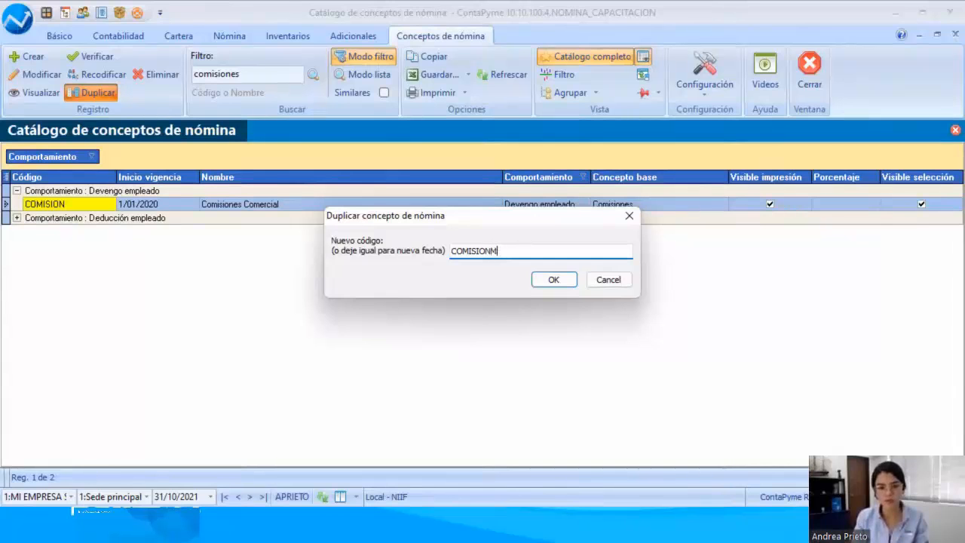
type("ar")
key("Return")
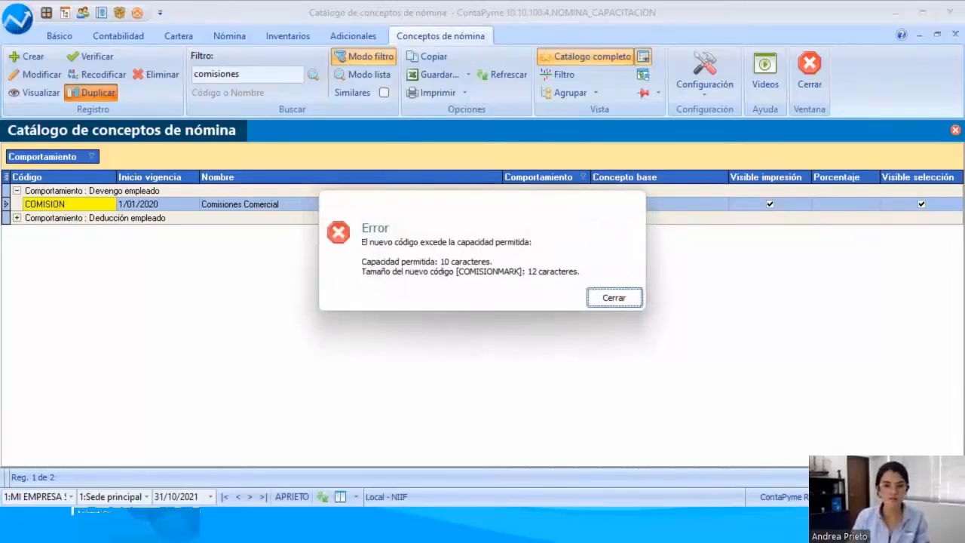
key("Return")
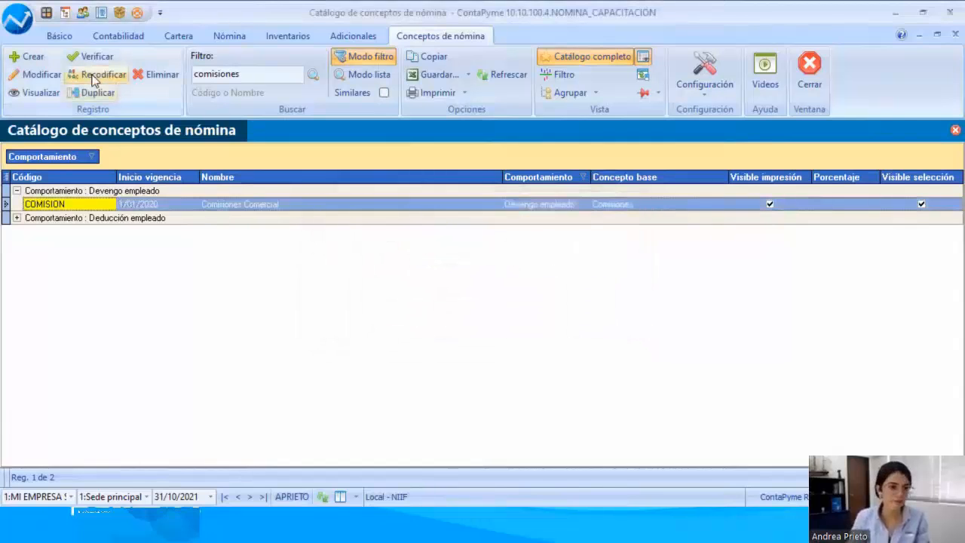
left_click(43, 74)
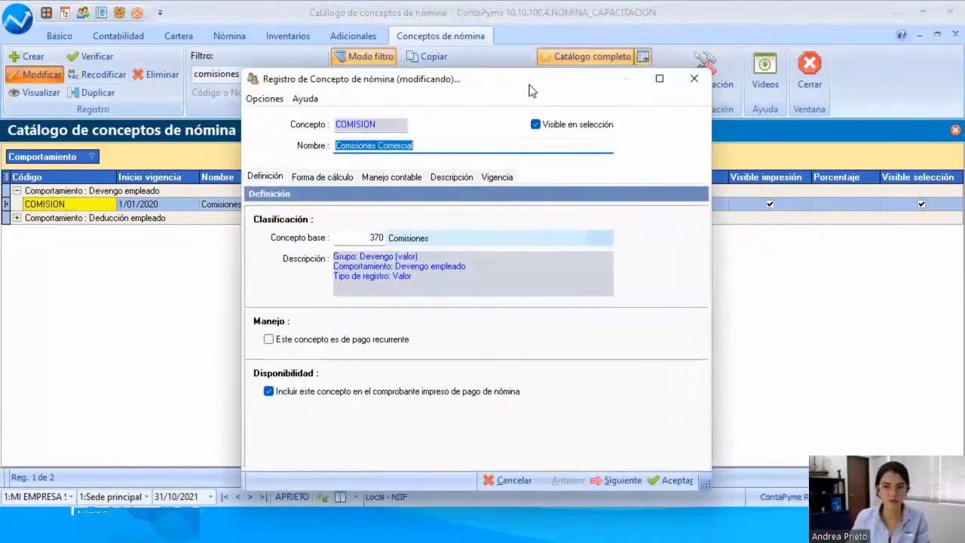
left_click_drag(529, 90, 370, 135)
left_click(534, 123)
Step: Try to duplicate the COMISION concept under the shorter code COMISIONMAR
left_click(83, 93)
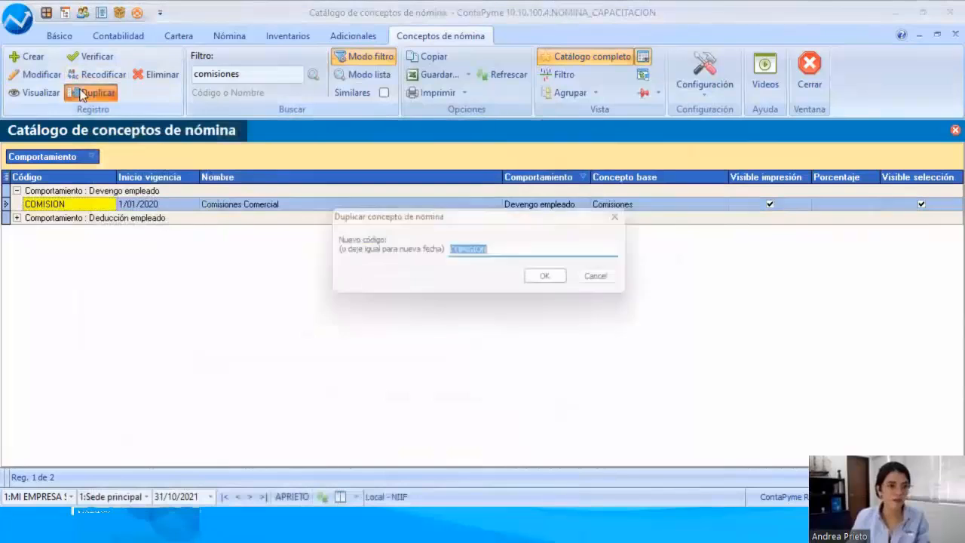
left_click(503, 250)
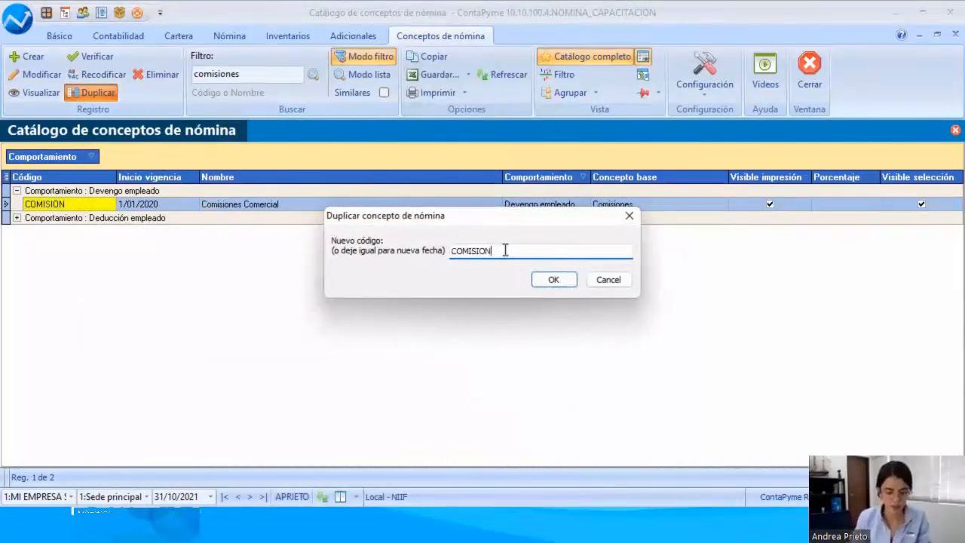
type("MAR")
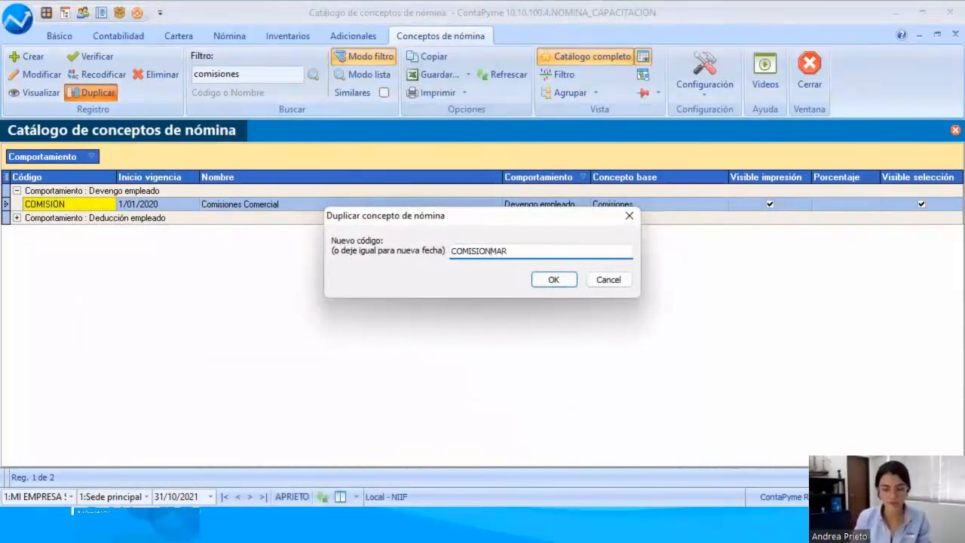
key("Return")
key("Return")
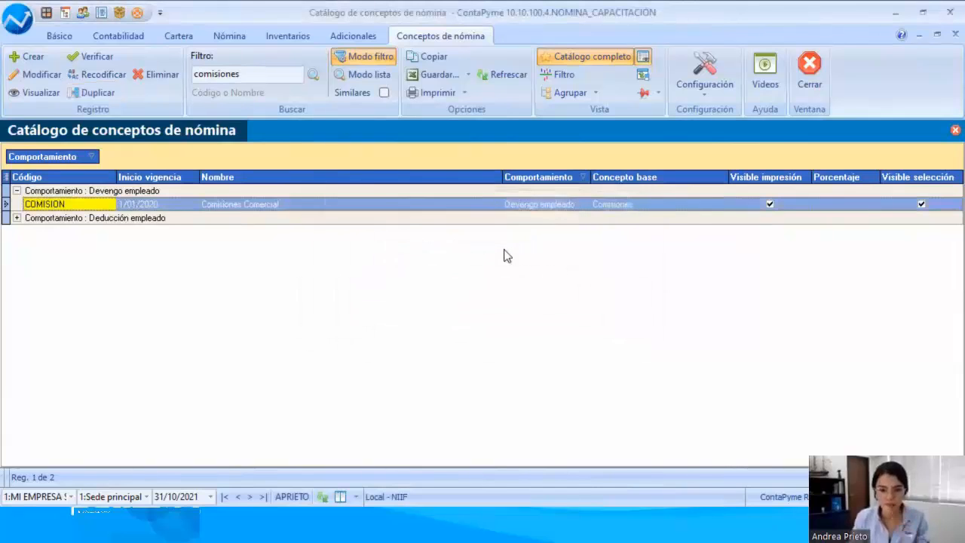
Step: Duplicate the COMISION concept under the new code COMISIONM
left_click(34, 73)
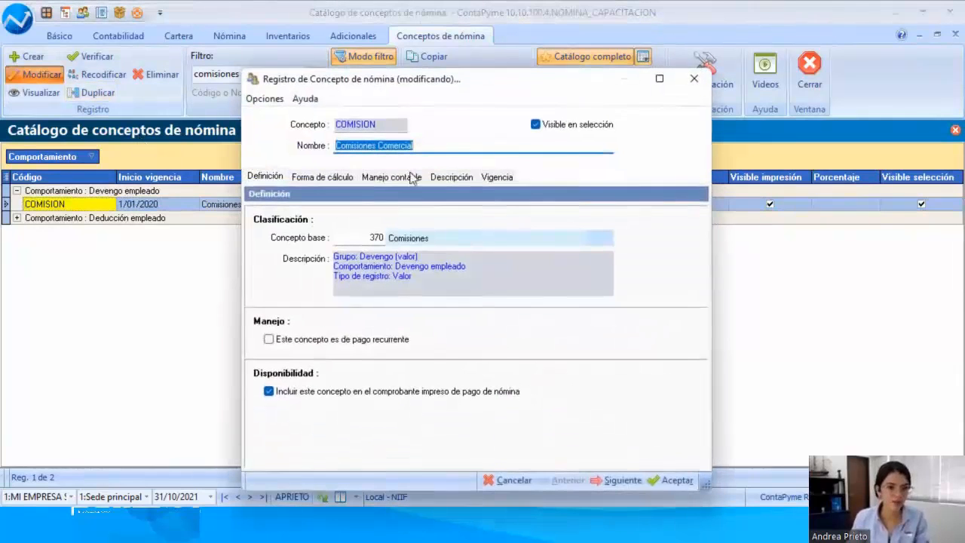
left_click(97, 92)
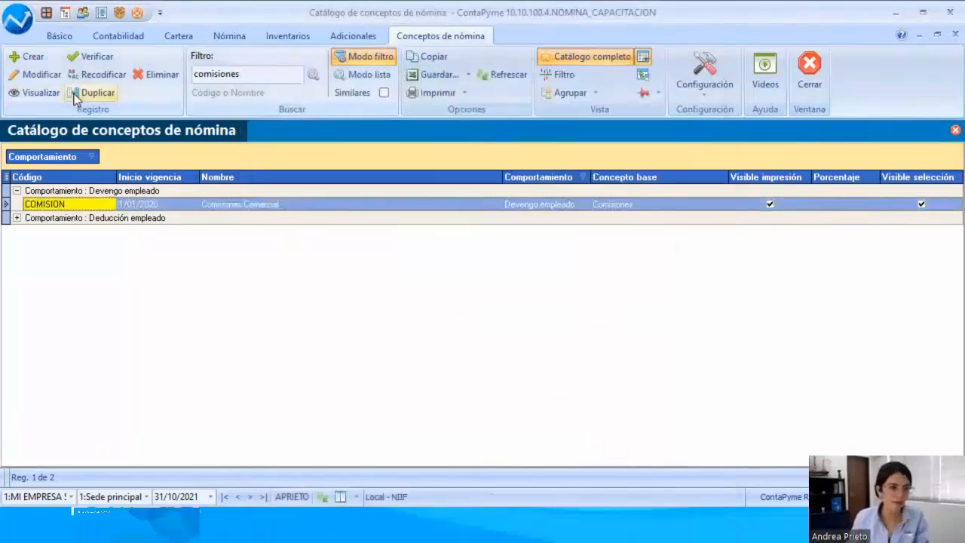
left_click(490, 251)
type("MISIONM")
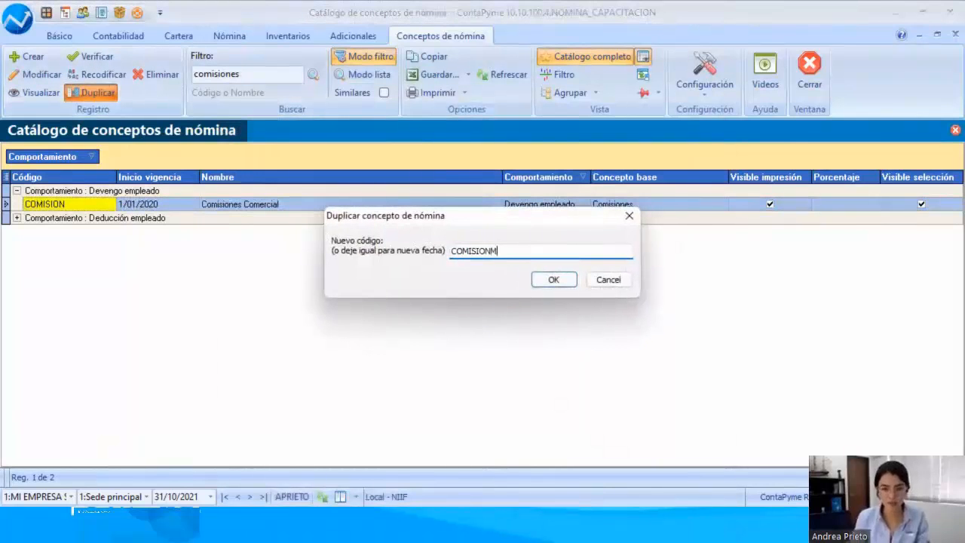
key("Return")
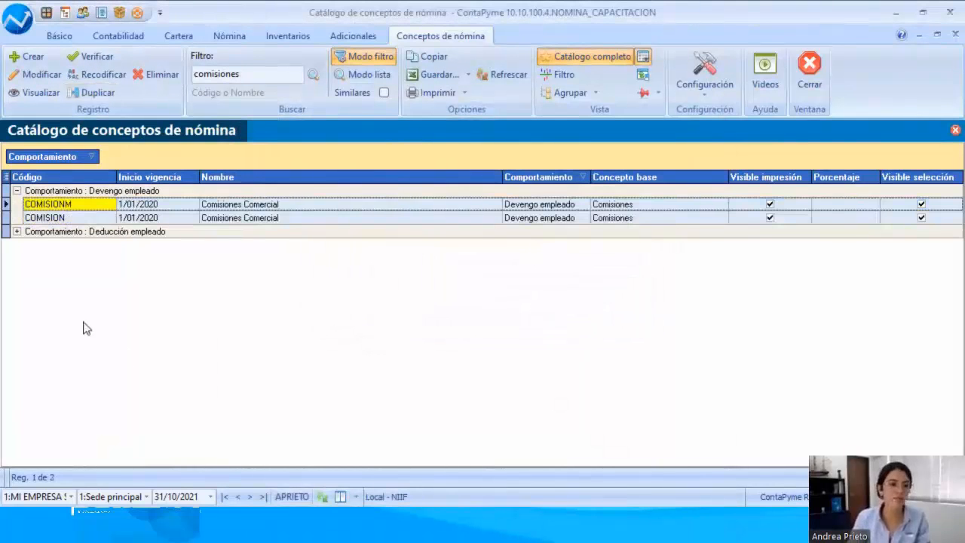
Step: Open the duplicated COMISIONM concept for modification and rename it as Comisiones Marketing
left_click(80, 217)
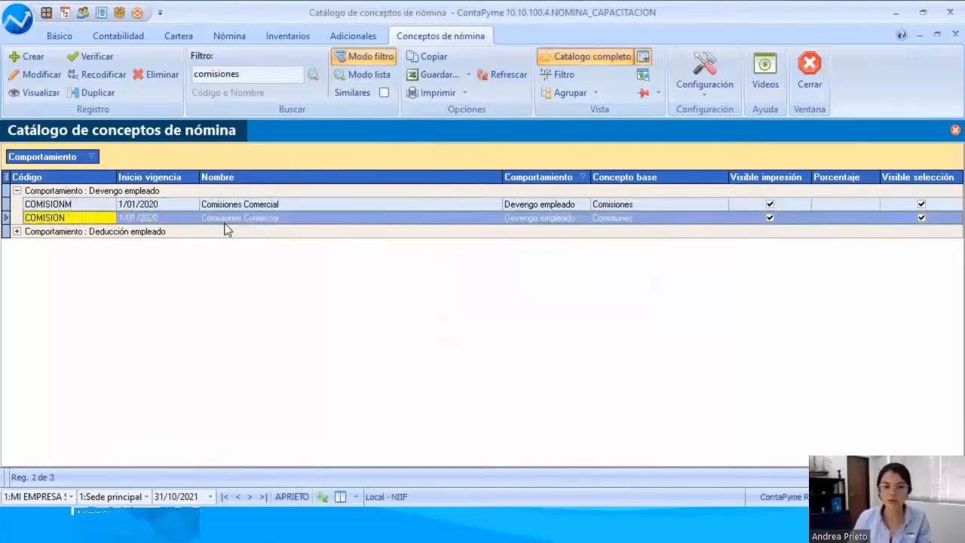
left_click(280, 208)
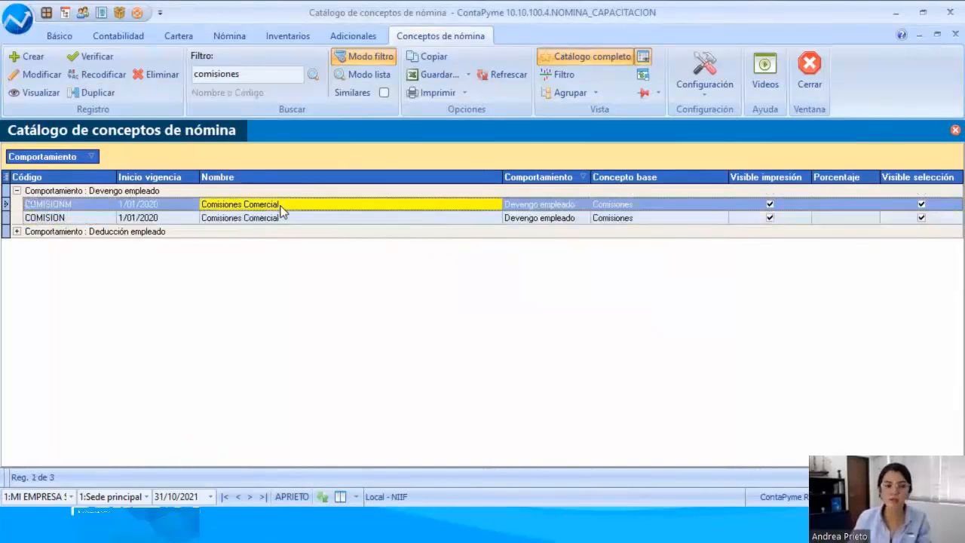
left_click(38, 75)
left_click(414, 144)
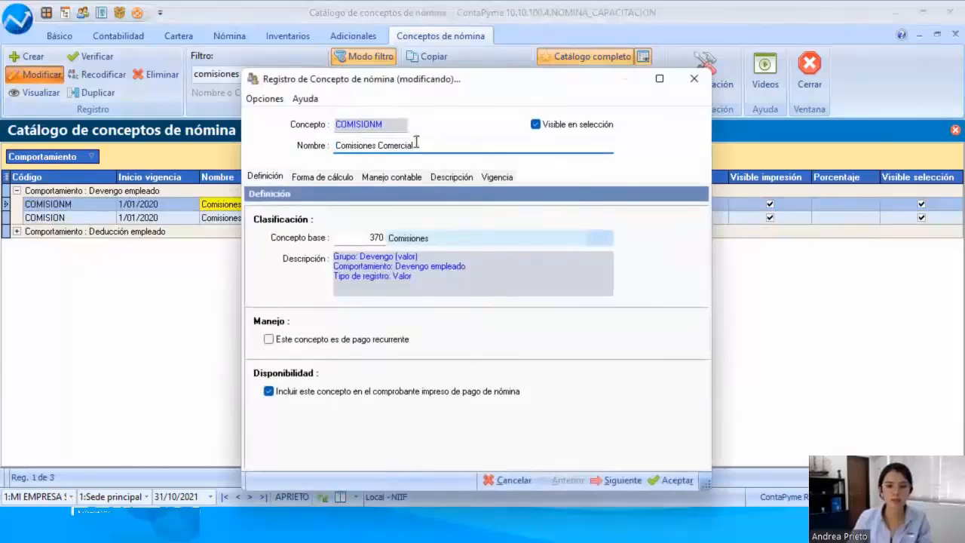
double_click(398, 145)
type("mARKEITNG")
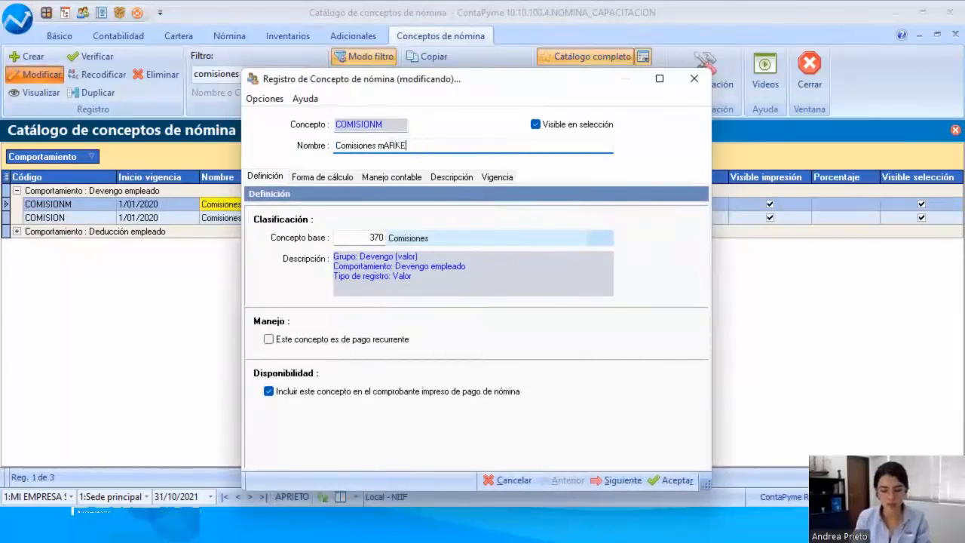
key("BackSpace")
key("BackSpace")
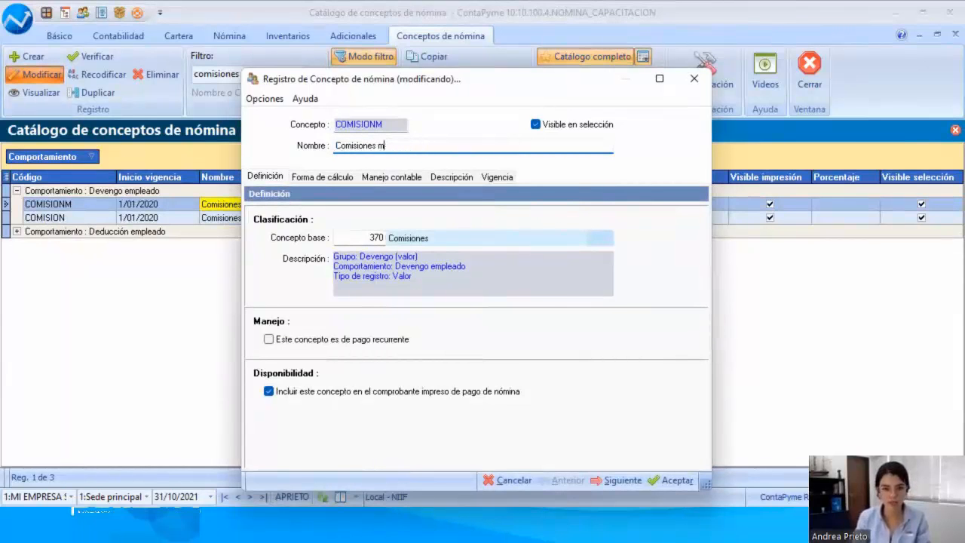
key("BackSpace")
type("Marketing")
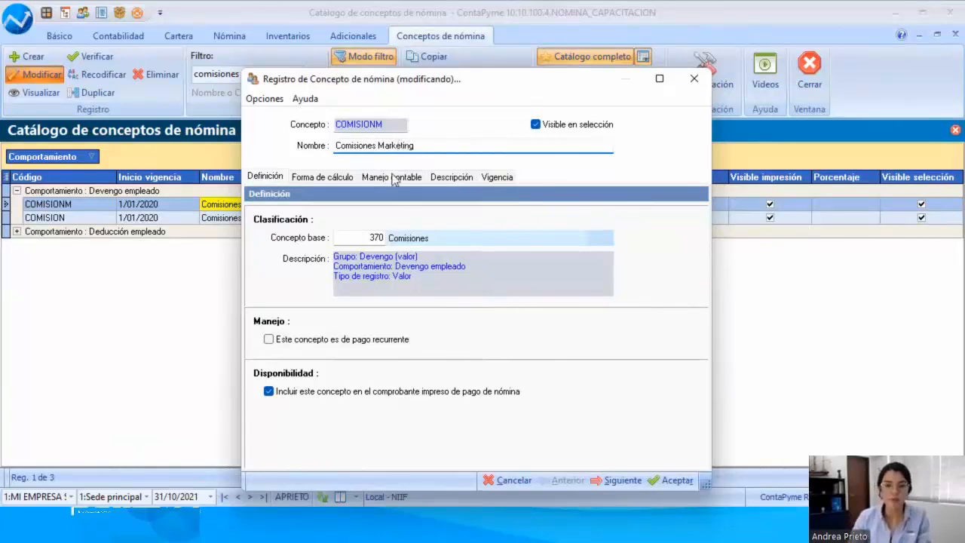
Step: Review the definition, calculation method and accounting accounts of Comisiones Marketing, and save the record
left_click(428, 275)
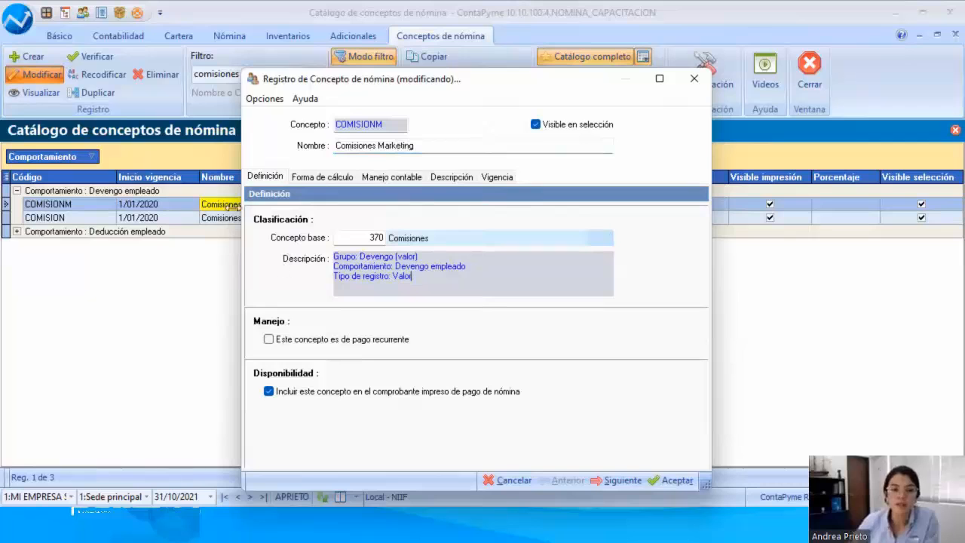
left_click(253, 79)
left_click(370, 83)
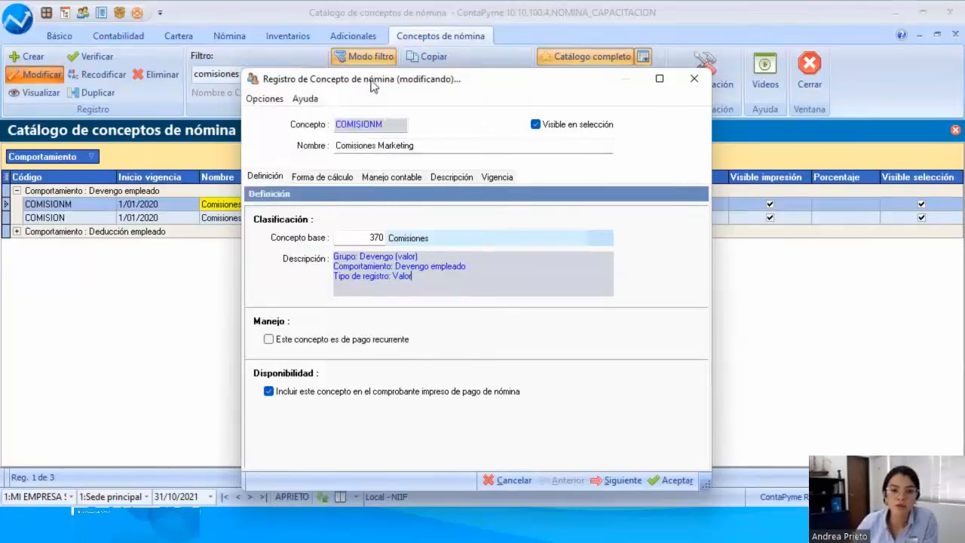
left_click_drag(370, 82, 589, 60)
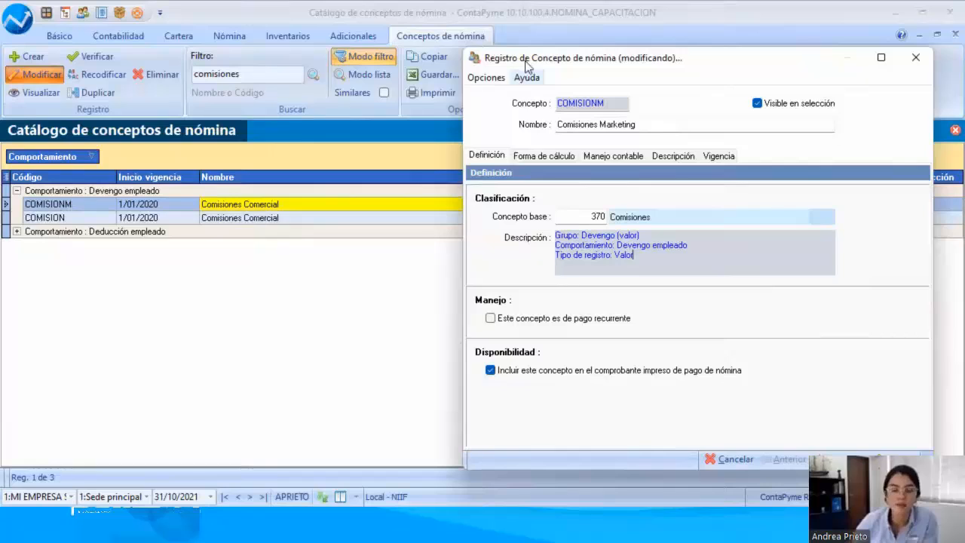
left_click_drag(526, 62, 197, 51)
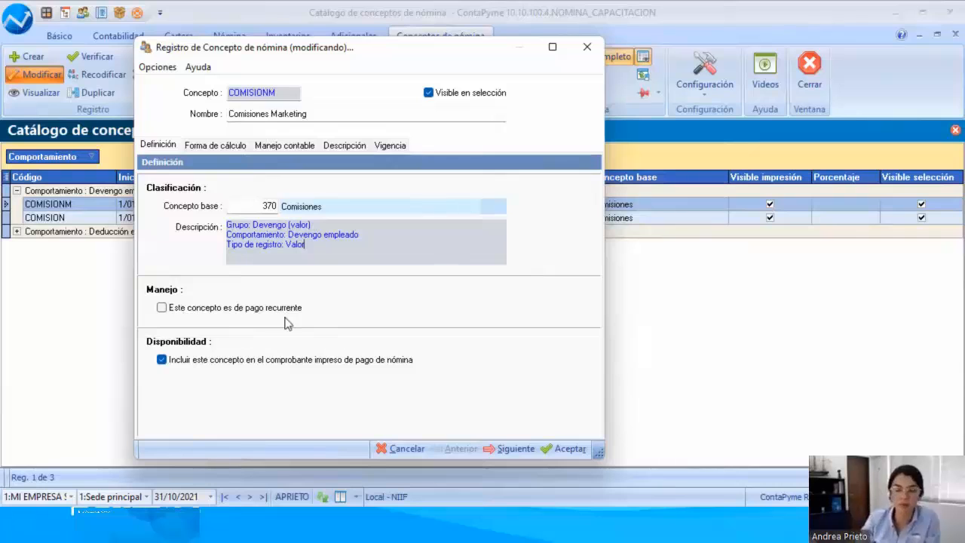
left_click(197, 145)
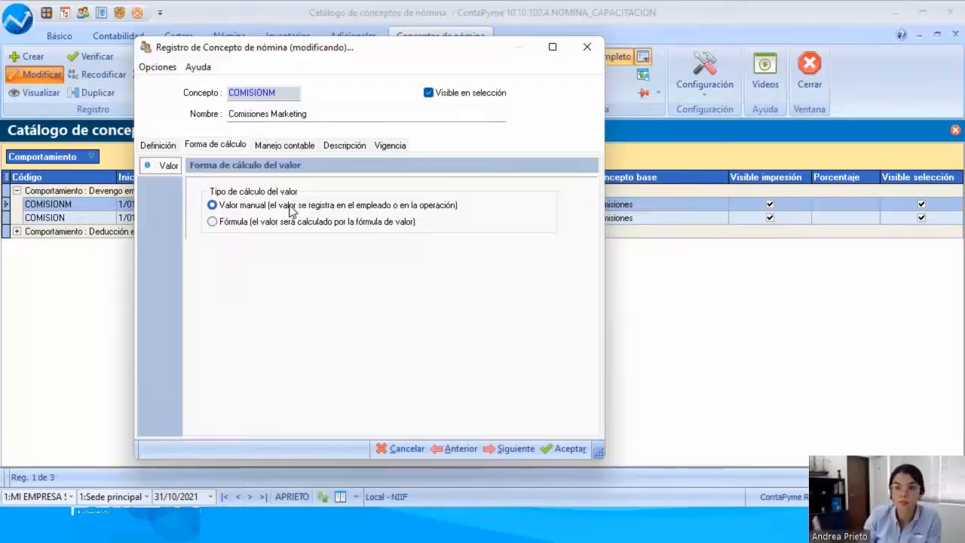
left_click(279, 145)
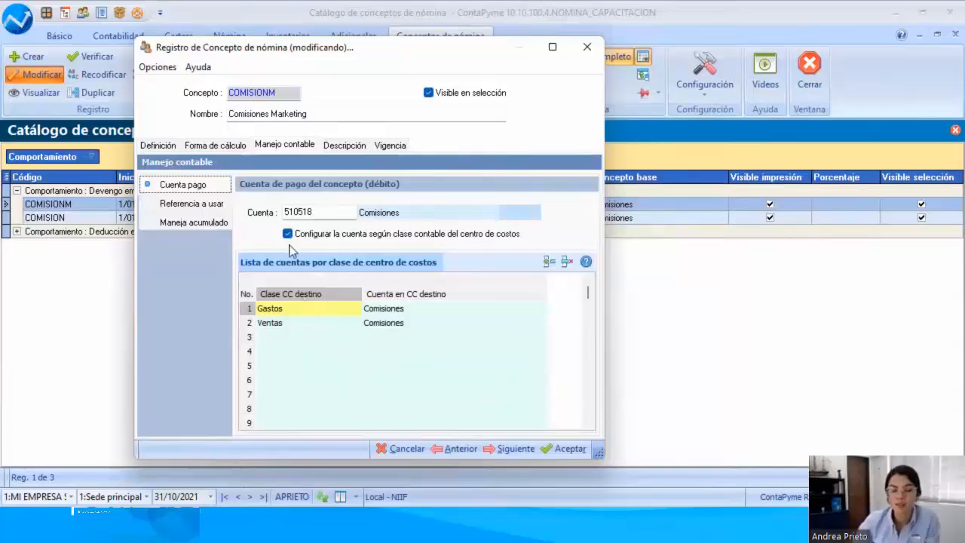
left_click(546, 446)
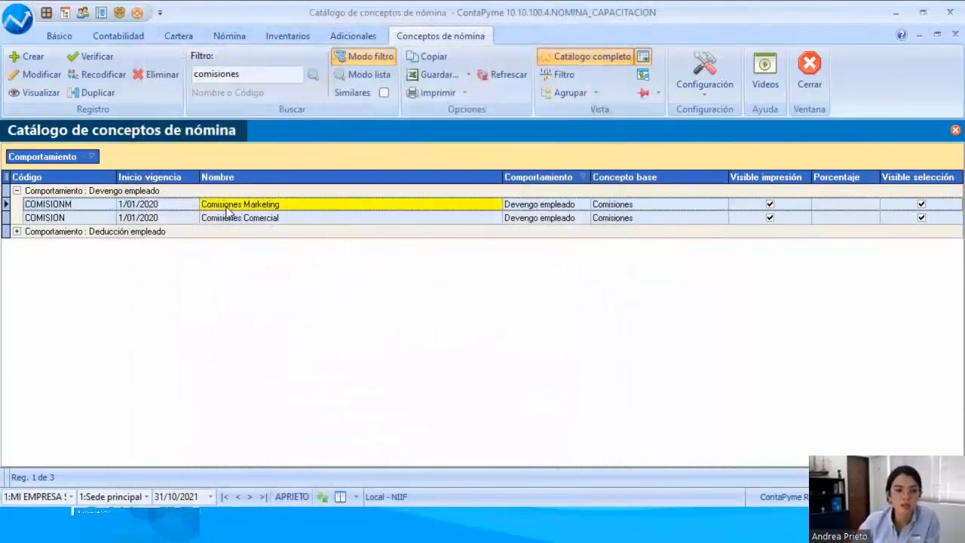
left_click(229, 219)
left_click(240, 207)
left_click(237, 219)
left_click(243, 207)
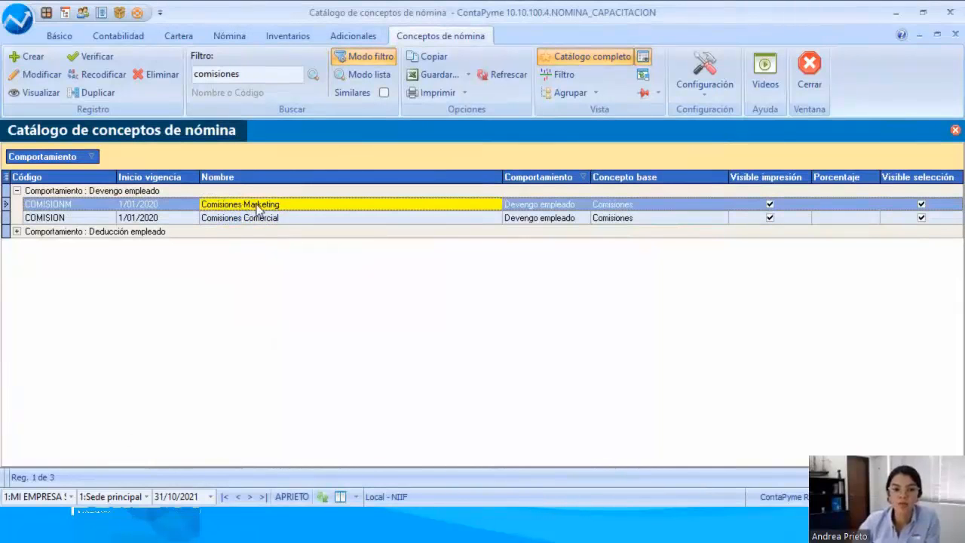
left_click(271, 218)
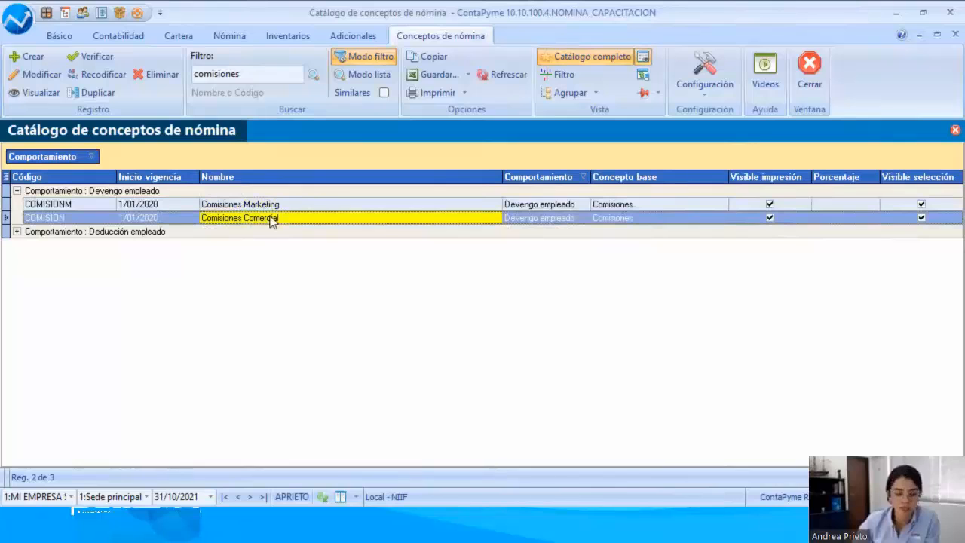
left_click(871, 522)
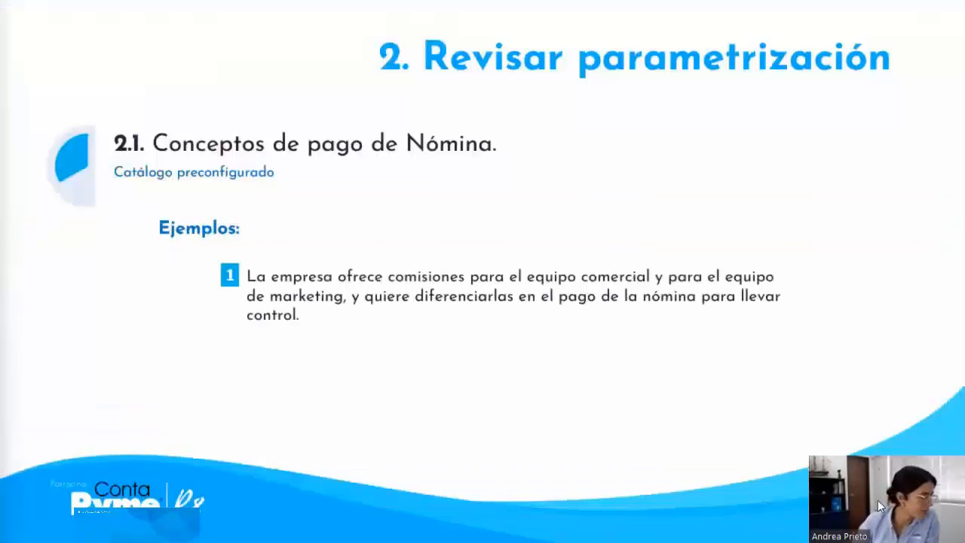
left_click(544, 380)
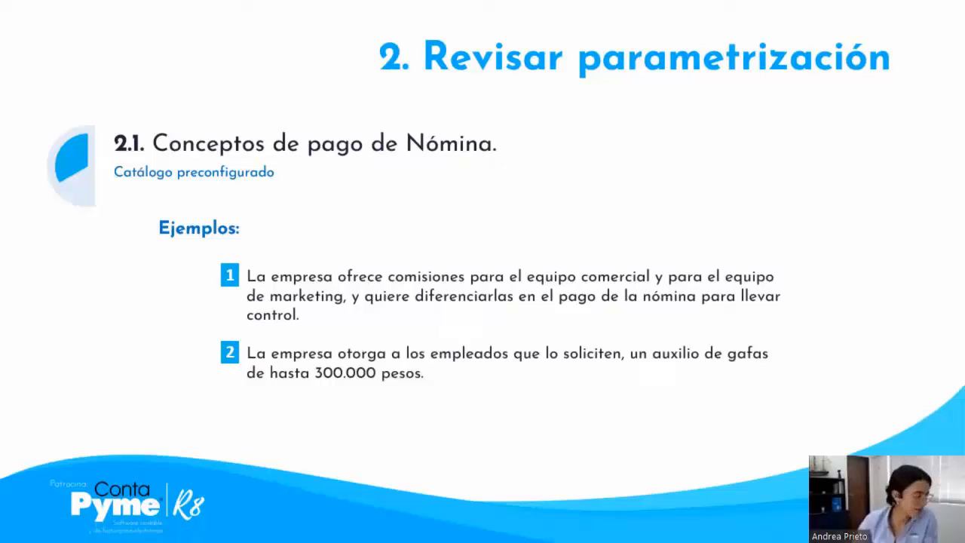
key("alt+Tab")
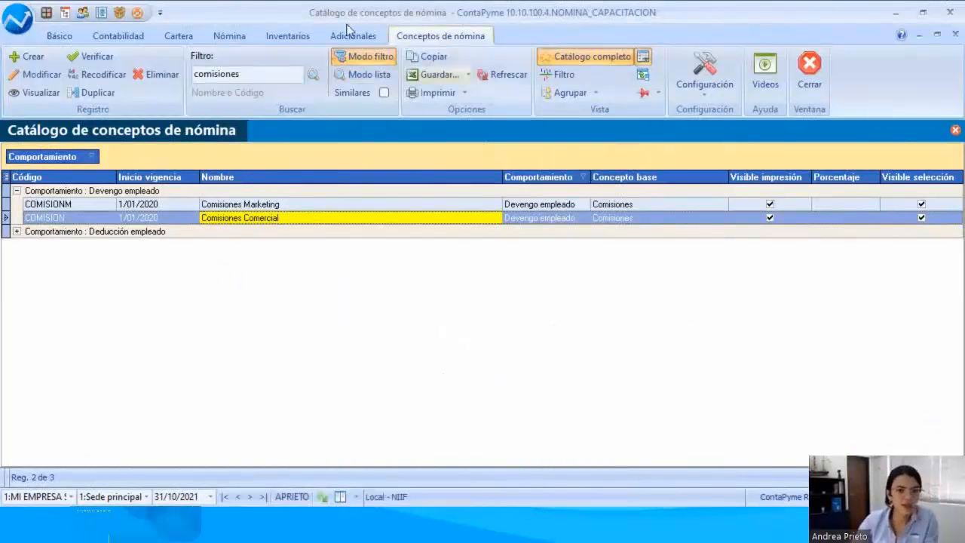
Step: Filter the payroll concept catalogue by "gafas" and open the Auxilio de gafas concept for modification
left_click(261, 73)
type("auxi")
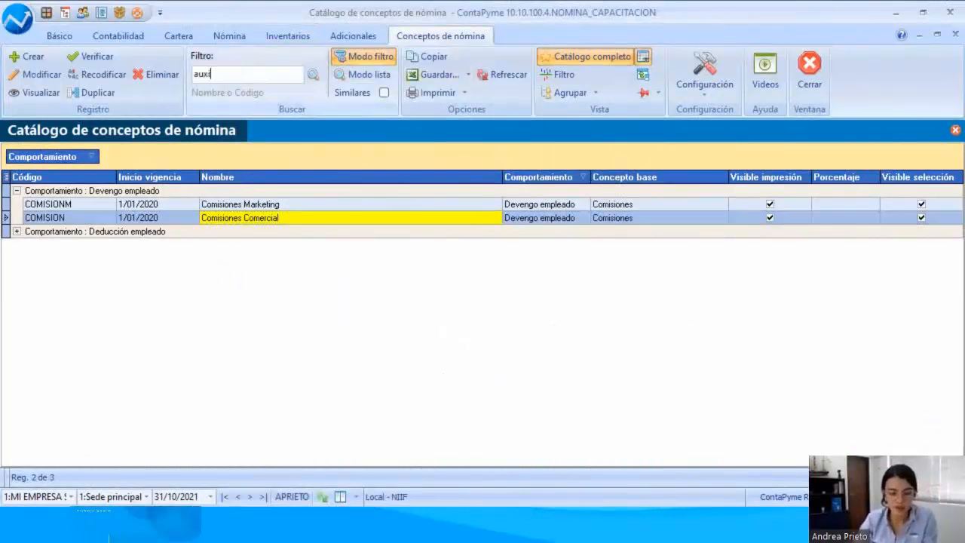
type("gafas")
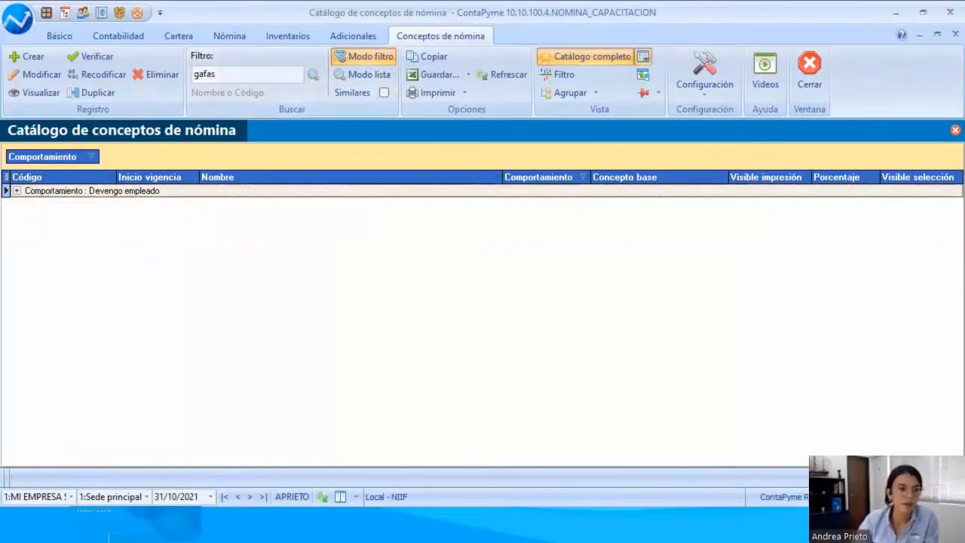
left_click(17, 191)
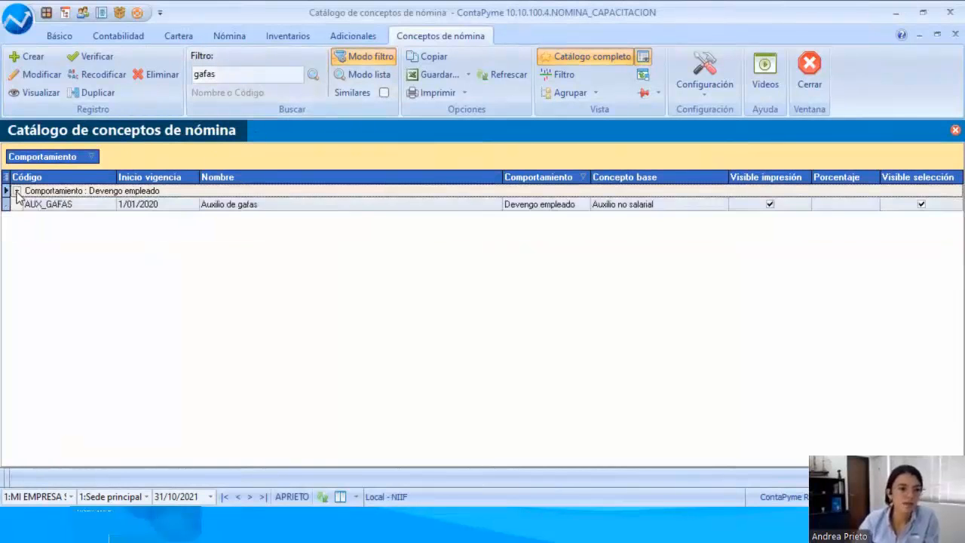
left_click(242, 213)
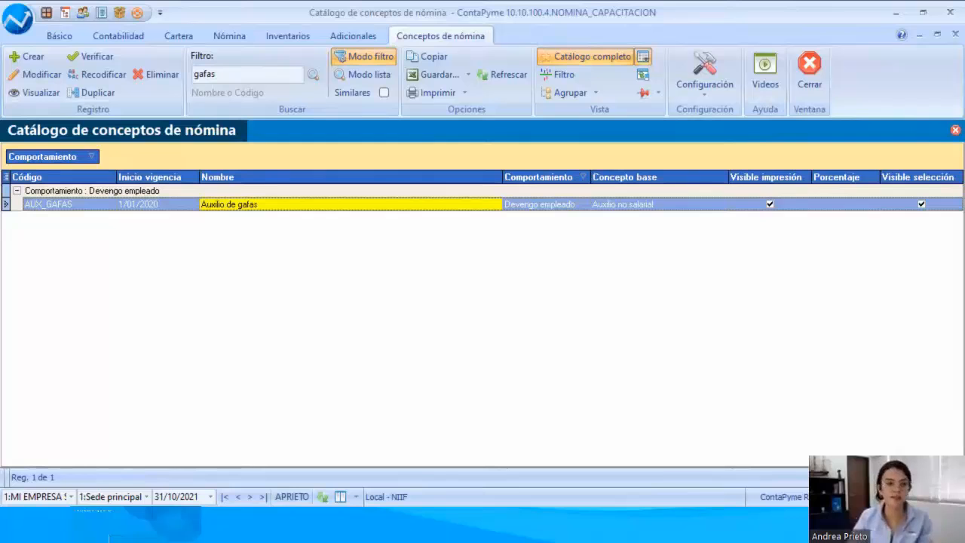
double_click(294, 208)
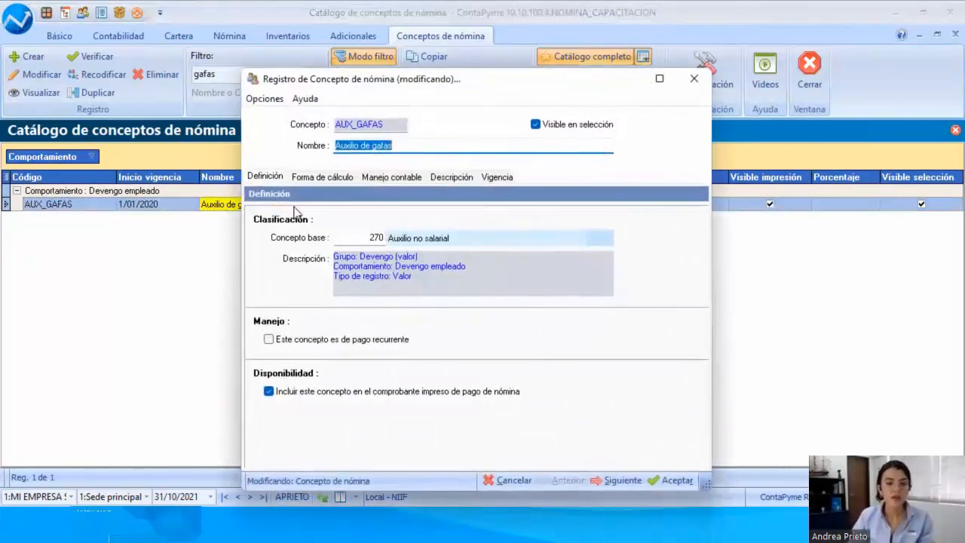
left_click_drag(377, 88, 342, 46)
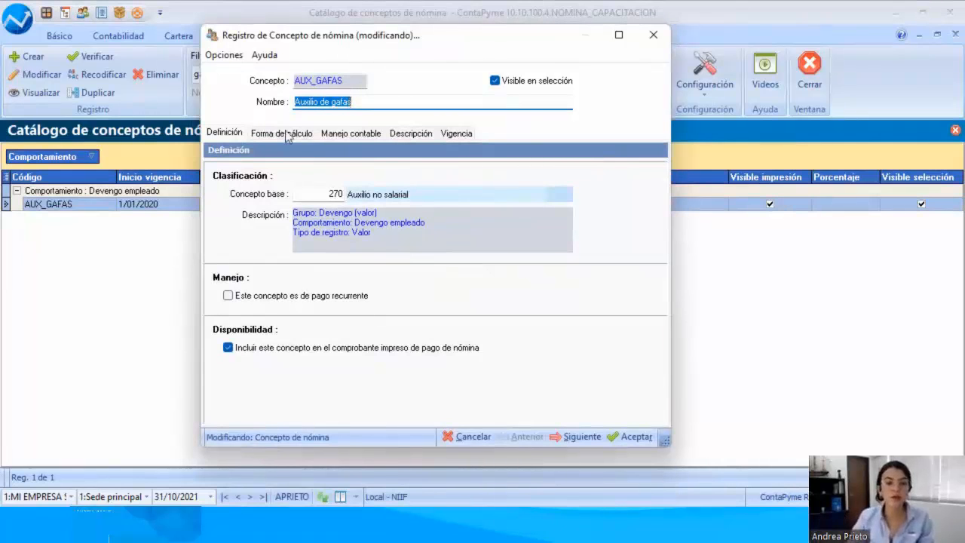
Step: Browse the list of available base payroll concepts down to Otros costos, and close it without changing the base concept
left_click(299, 193)
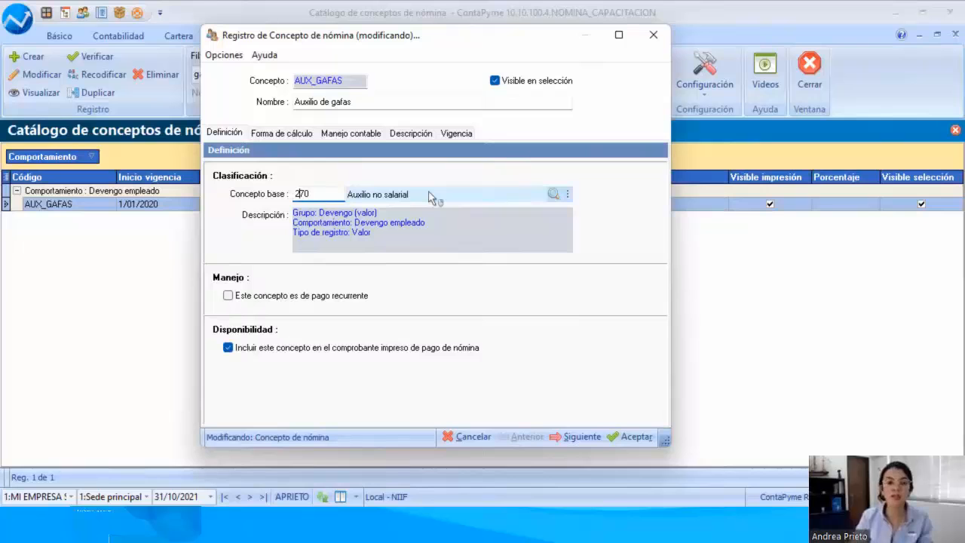
left_click(551, 193)
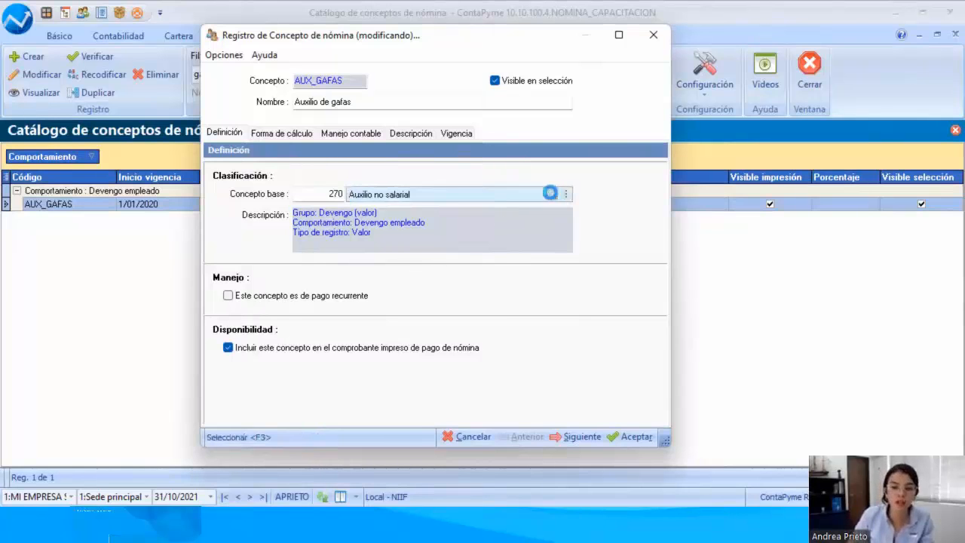
left_click(364, 289)
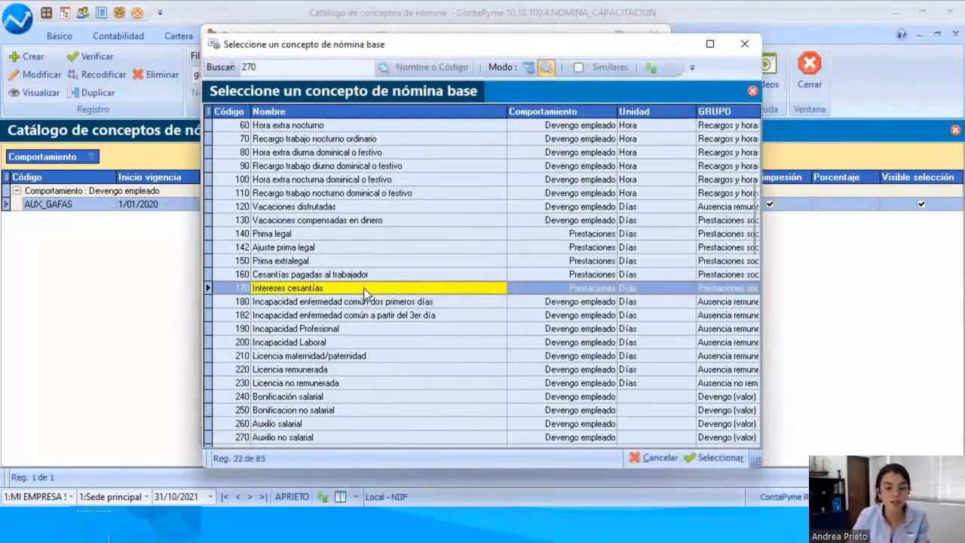
key("Down")
key("Down")
key("Down")
key("Down")
key("Down")
key("Down")
key("Right")
key("Right")
key("Right")
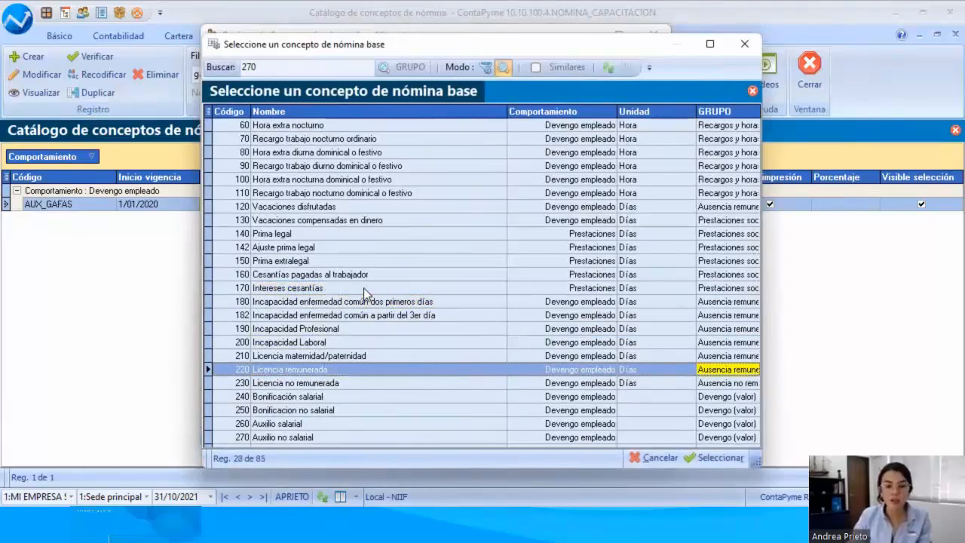
key("Down")
key("Down")
key("Down")
key("Down")
key("Down")
key("Down")
key("Down")
key("Down")
key("Down")
key("Down")
key("Down")
key("Down")
key("Down")
key("Down")
key("Down")
key("Down")
key("Down")
key("Down")
key("Down")
key("Down")
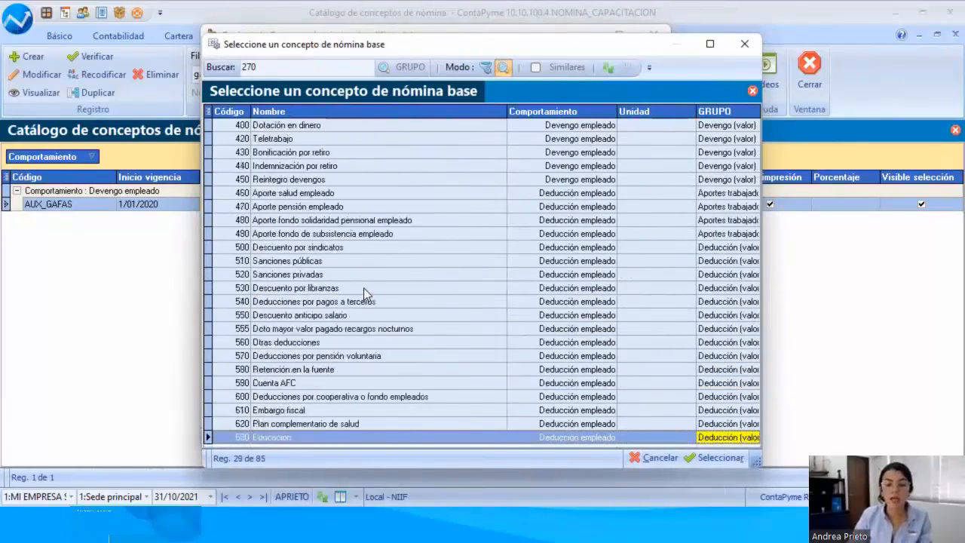
key("Down")
key("Down")
key("Down")
key("Down")
key("Down")
key("Down")
key("Down")
key("Down")
key("Down")
key("Down")
key("Down")
key("Down")
key("Down")
key("Down")
key("Down")
key("Down")
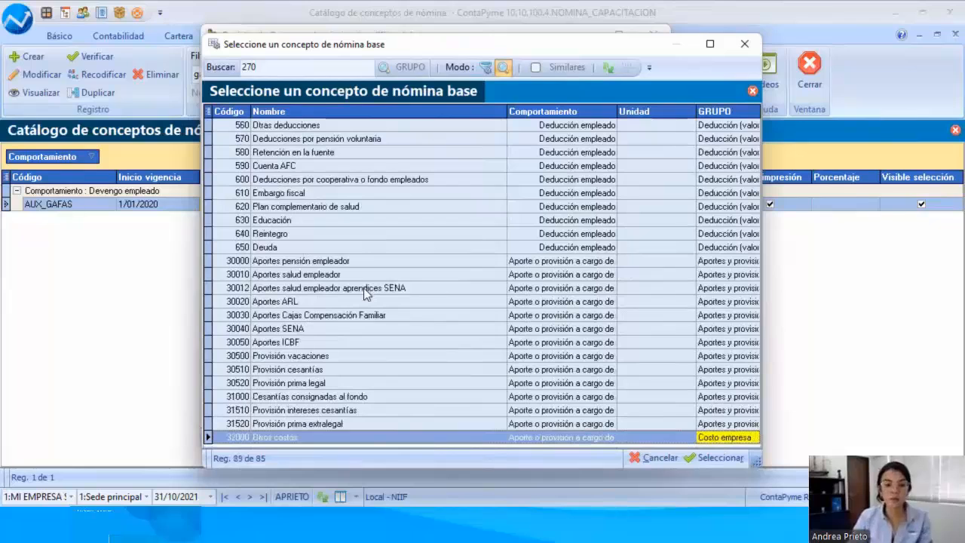
left_click(267, 438)
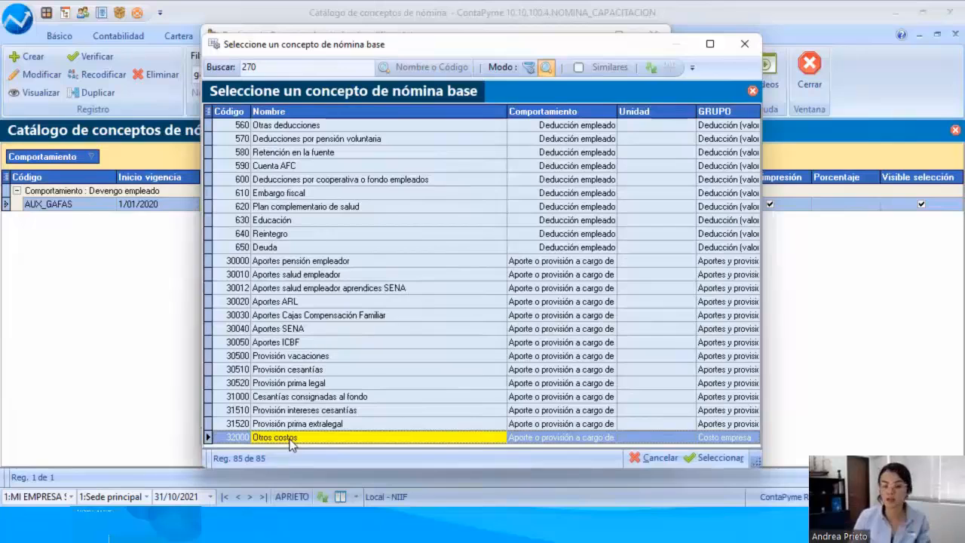
left_click(656, 458)
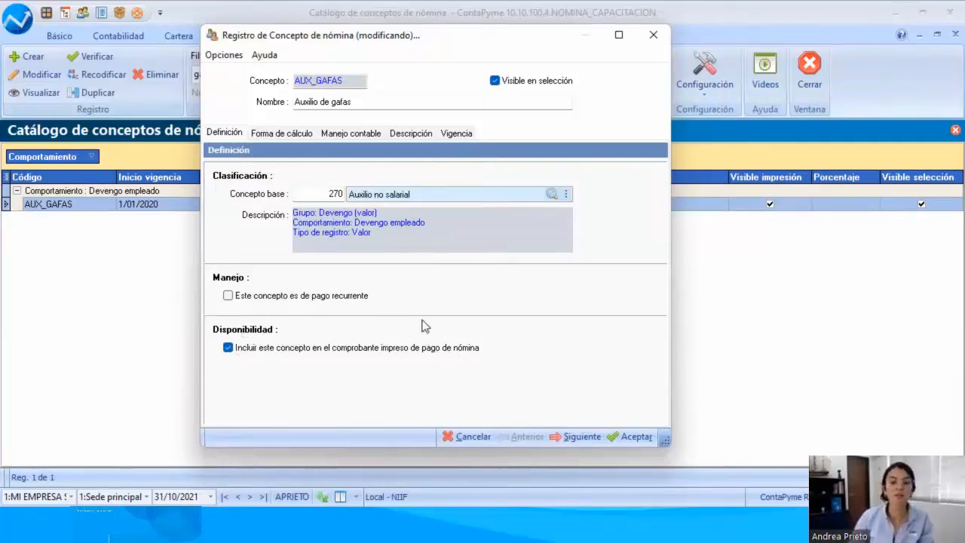
Step: Review the calculation method and the accounting accounts of Auxilio de gafas
left_click(296, 136)
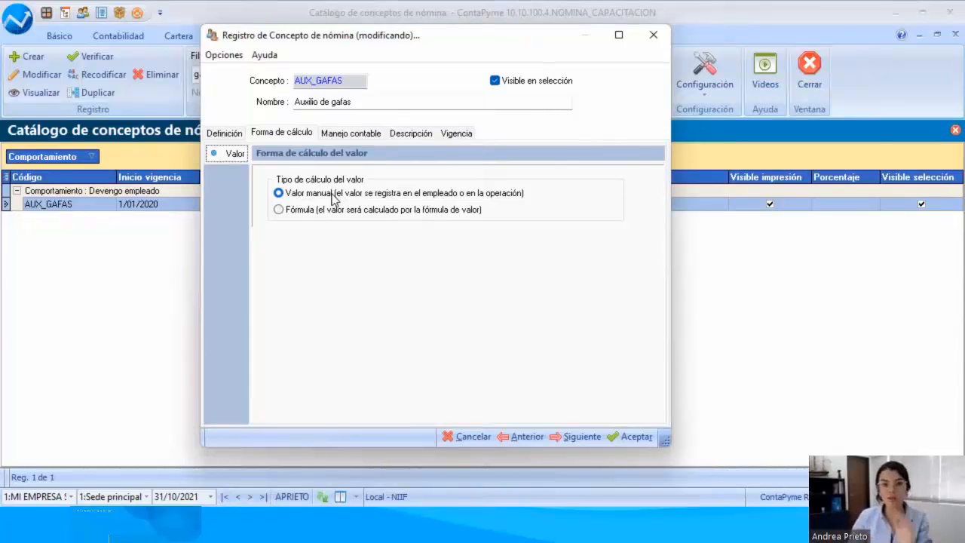
left_click(350, 136)
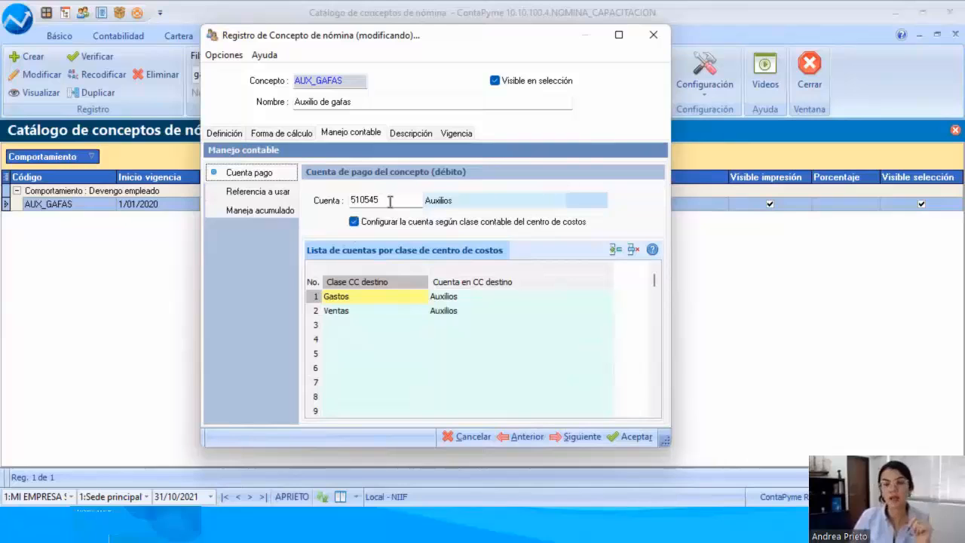
Step: Start the concept's description with "La empresa otorga a los empleados con más de 1 año en la organización el beneficio de auxilio de gafas"
left_click(419, 134)
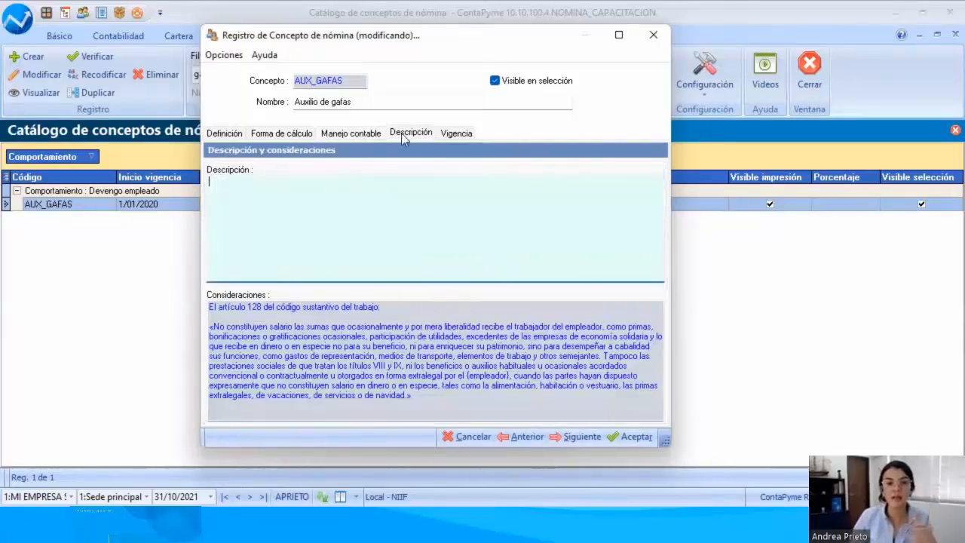
left_click(324, 190)
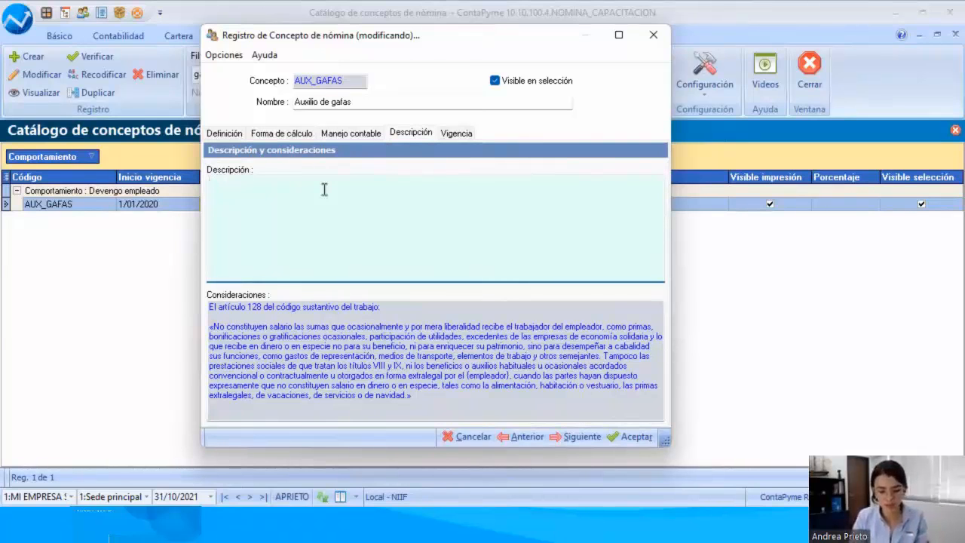
type("La empresa o")
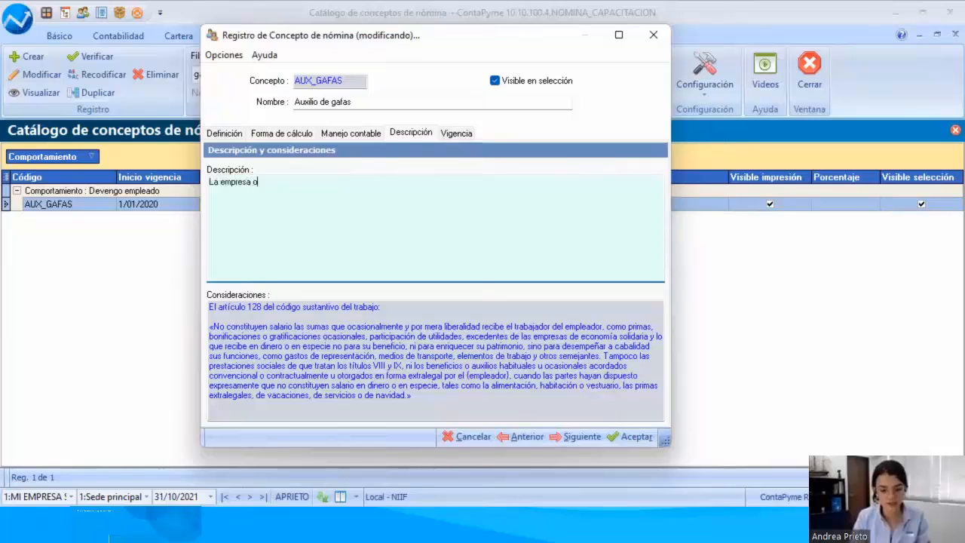
type("torga a los em")
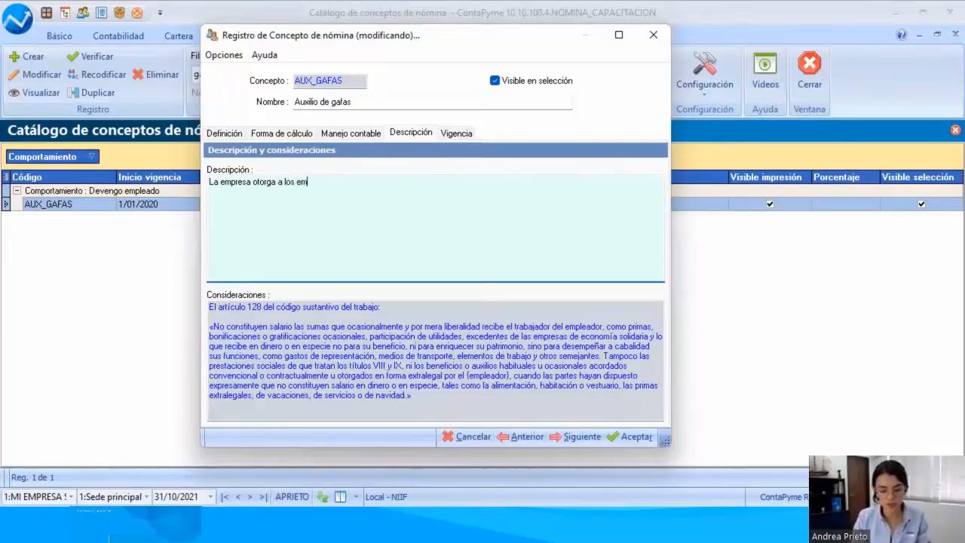
type("pleados con m(as d")
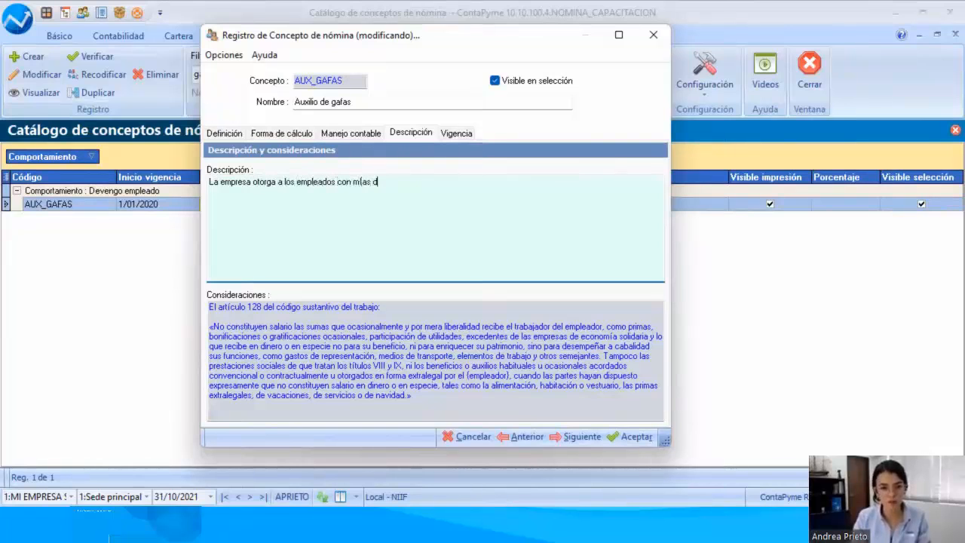
key("BackSpace")
key("BackSpace")
key("BackSpace")
key("BackSpace")
key("BackSpace")
type("ás d")
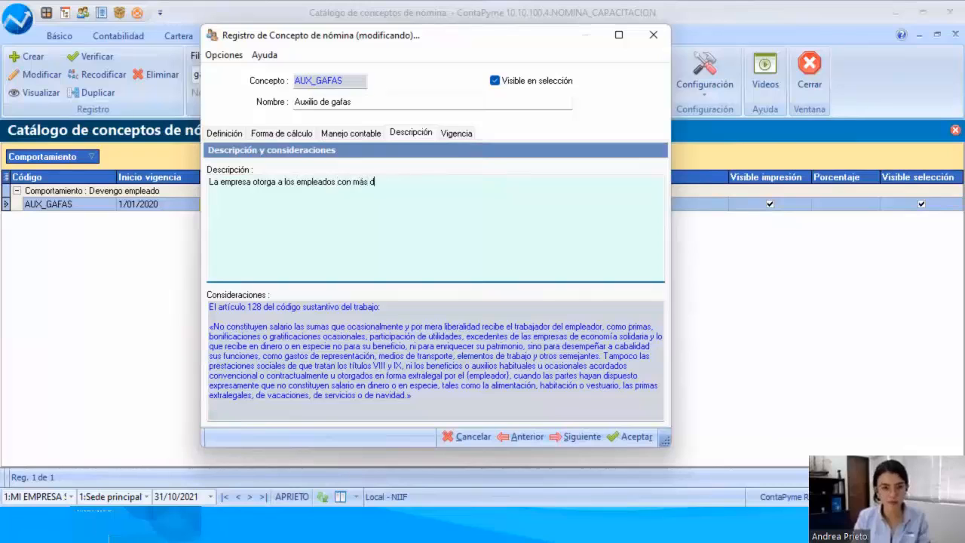
type("e 1 un")
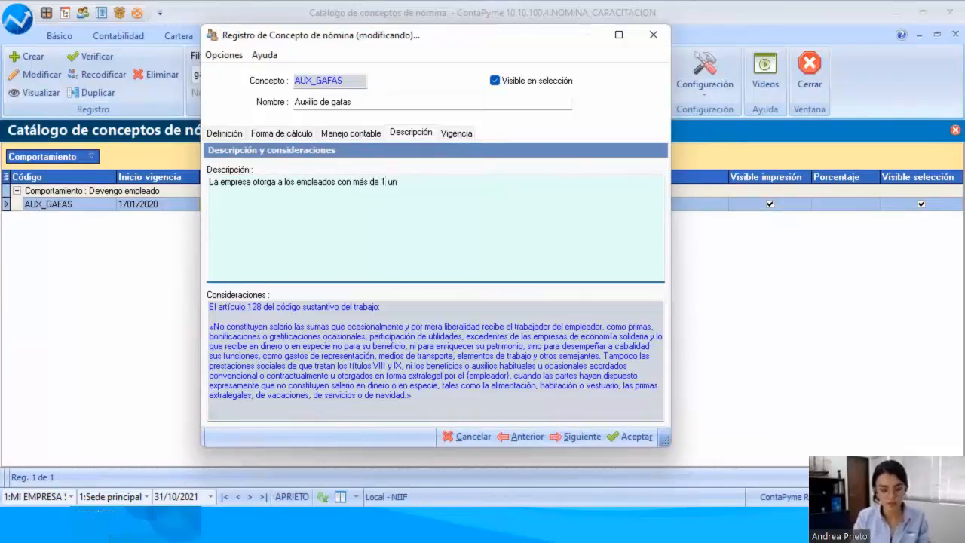
key("BackSpace")
key("BackSpace")
type("a")
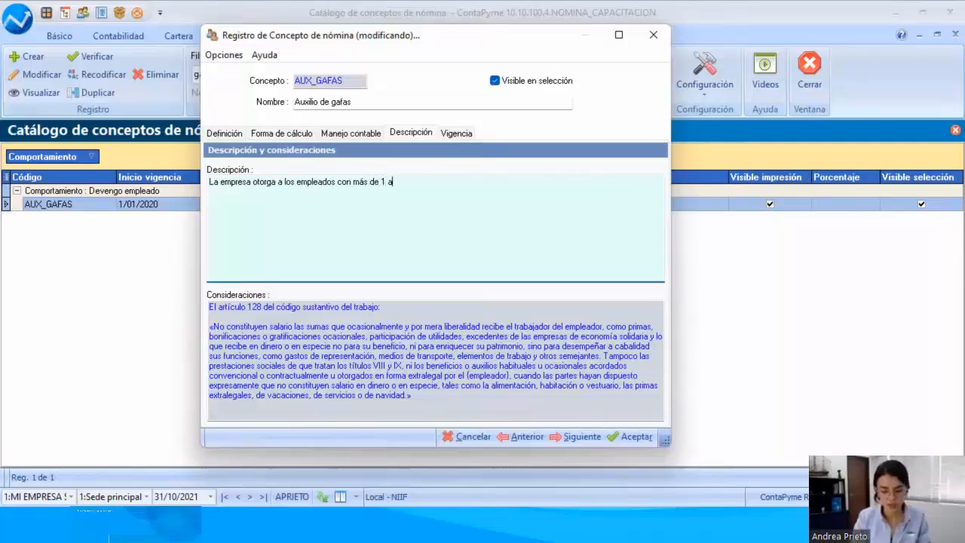
type("ño en la org")
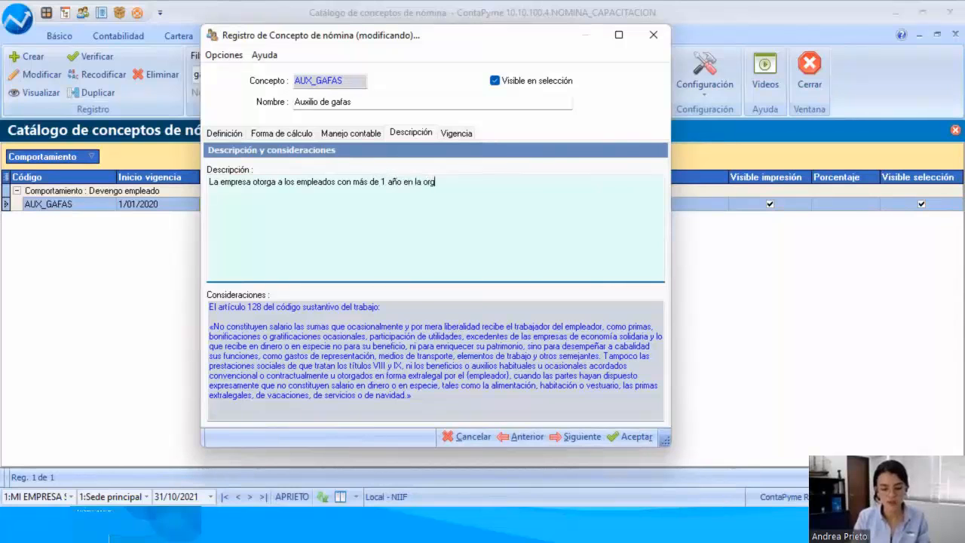
type("anizaci")
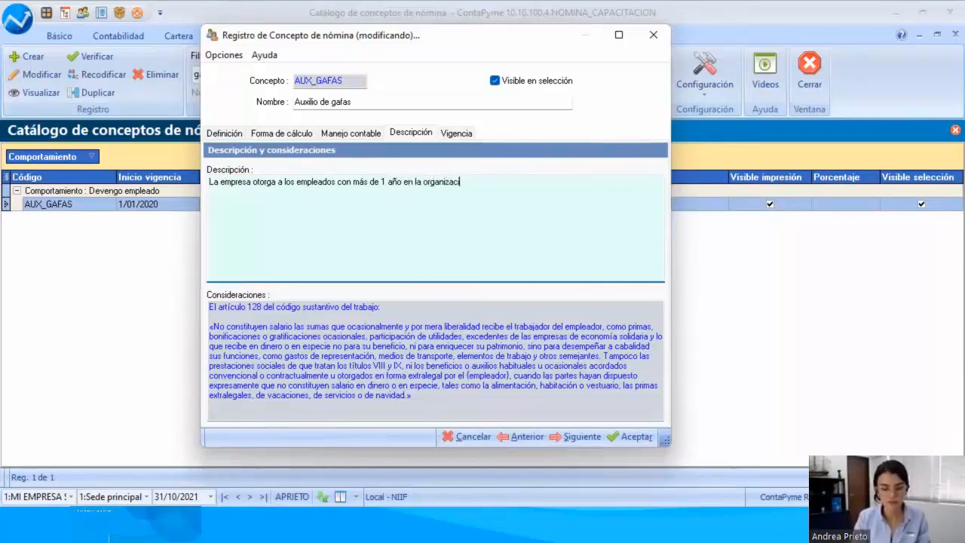
type("ón el benef")
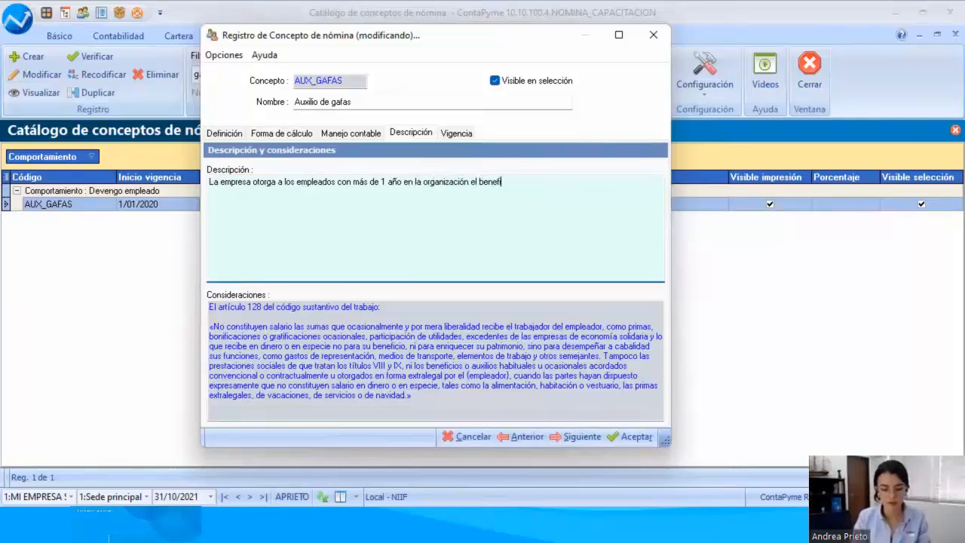
type("icio de auxilio")
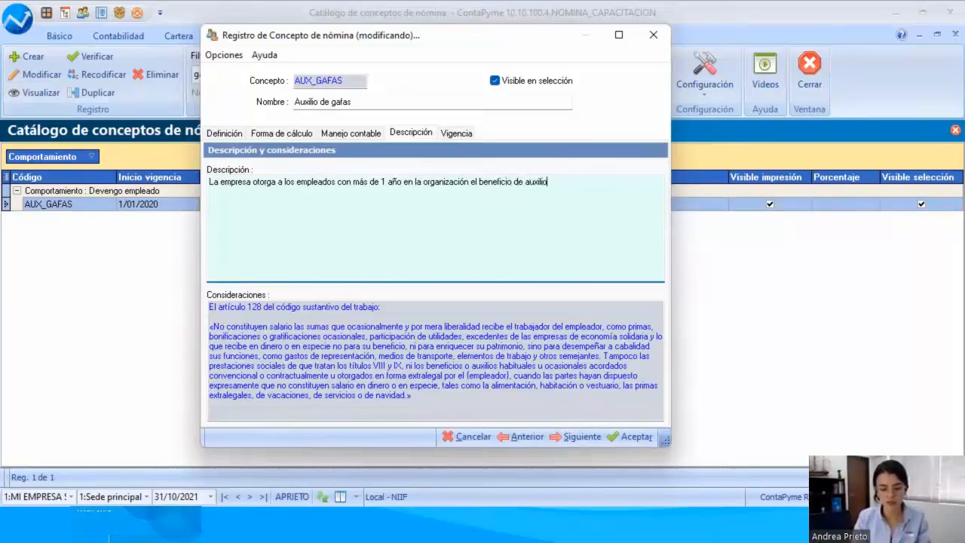
type(" de gafas con to")
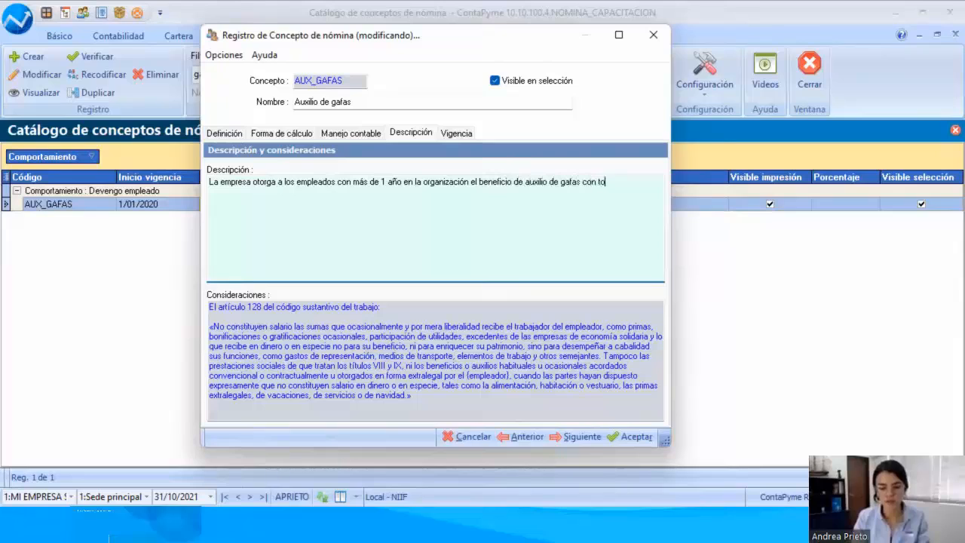
Step: Complete the Auxilio de gafas description with the text "por valor de hasta 300.000 pesos."
key("BackSpace")
key("BackSpace")
key("BackSpace")
key("BackSpace")
key("BackSpace")
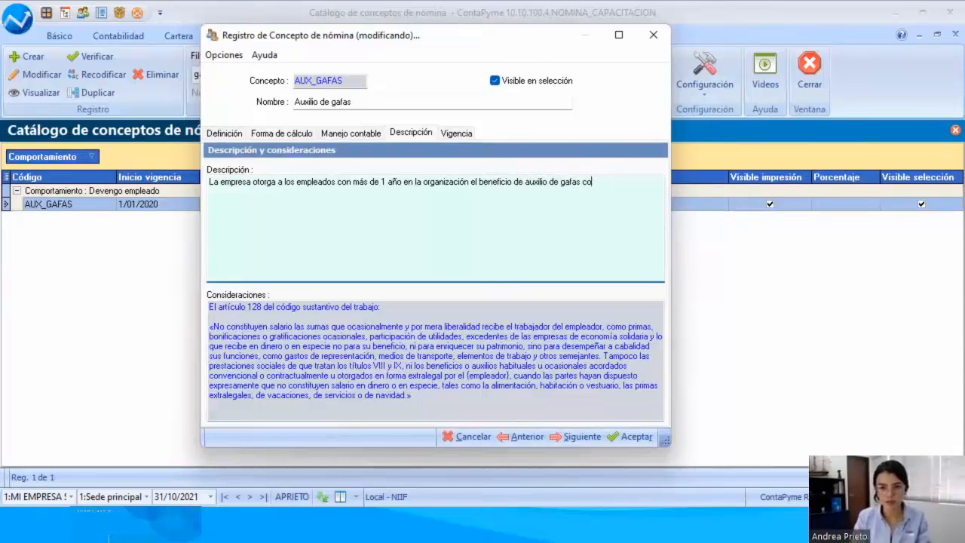
type("por valor de hast")
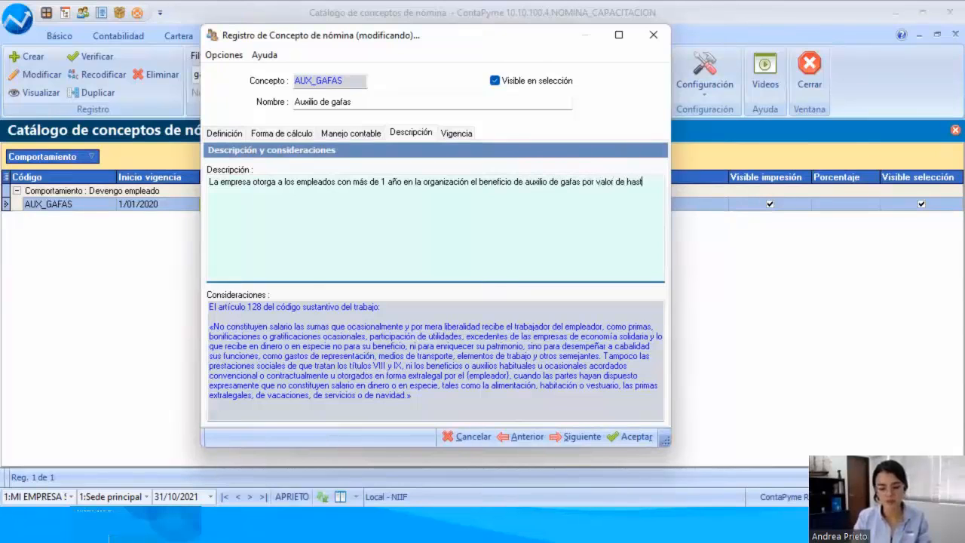
type("a 300.")
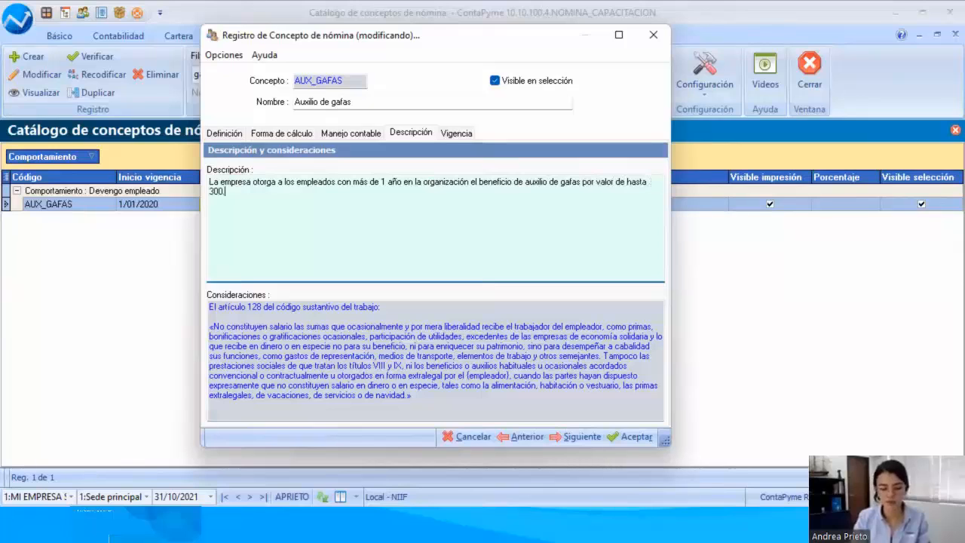
type("000 pesos.")
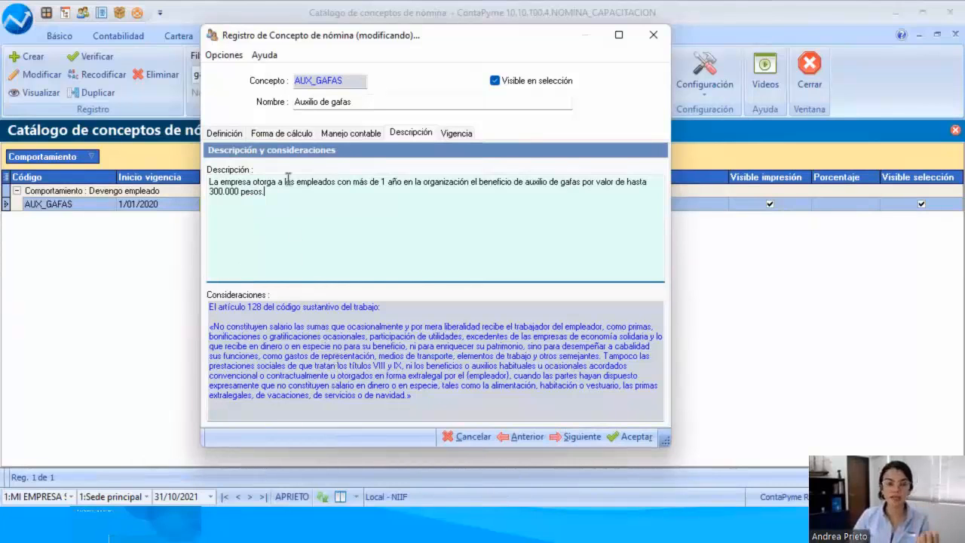
Step: Check the definition and validity settings of Auxilio de gafas and save the modified concept
left_click(234, 134)
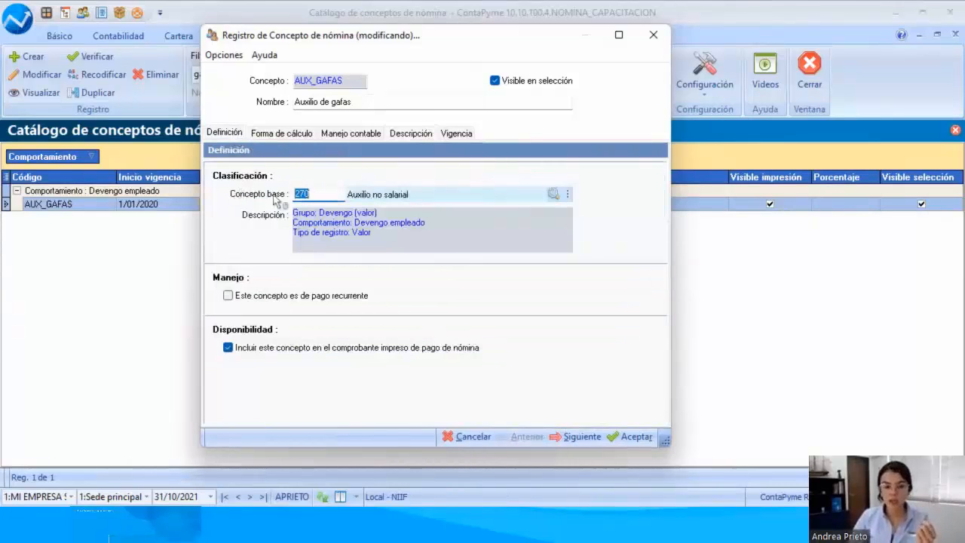
left_click(452, 138)
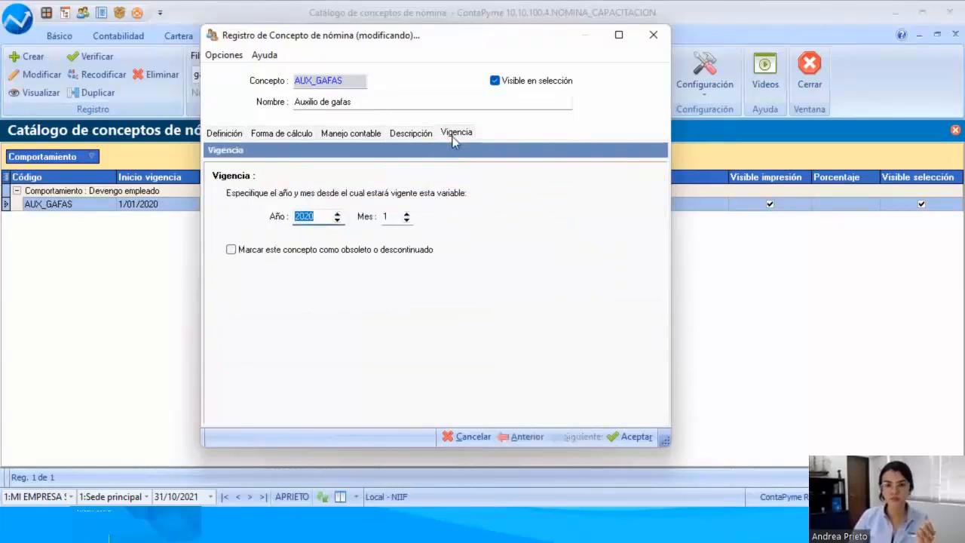
left_click(633, 439)
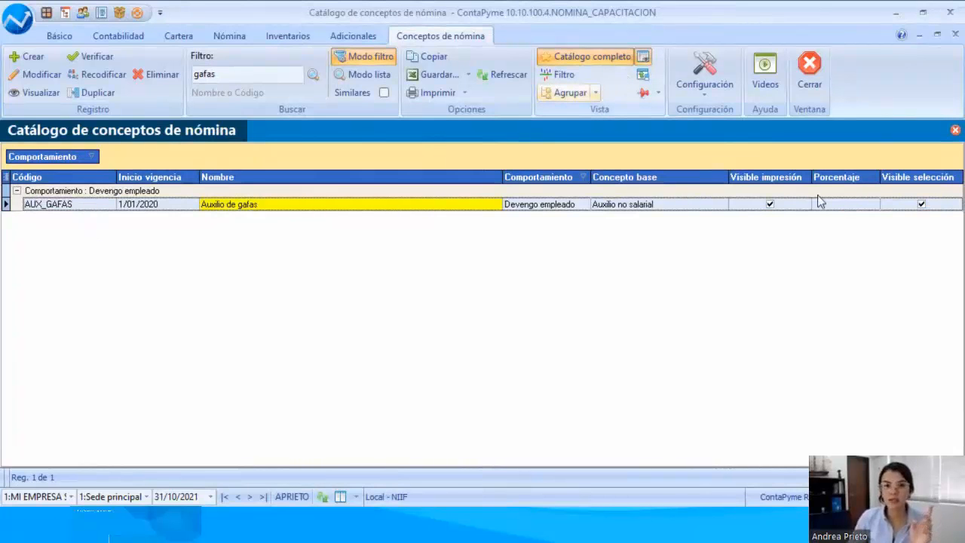
Step: Show the payroll concepts catalogue in list mode and clear the "gafas" search text
left_click(364, 74)
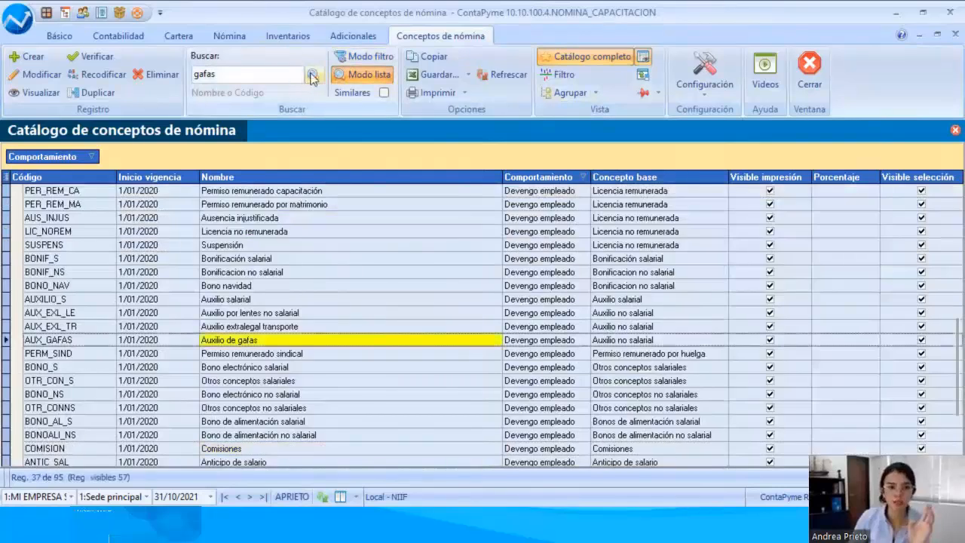
double_click(276, 74)
key("BackSpace")
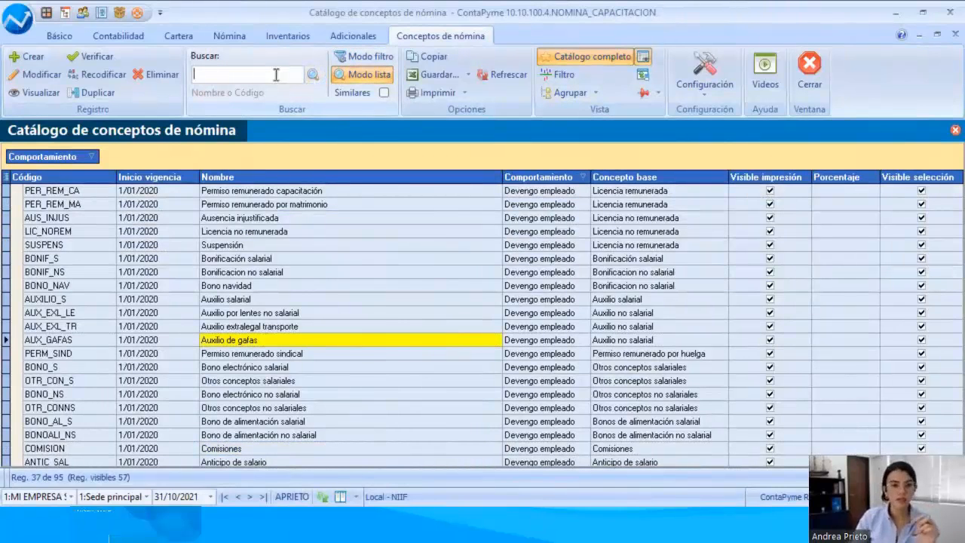
Step: Look over the bonus, allowance and leave concepts in the list, and close the payroll concepts catalogue
left_click(287, 278)
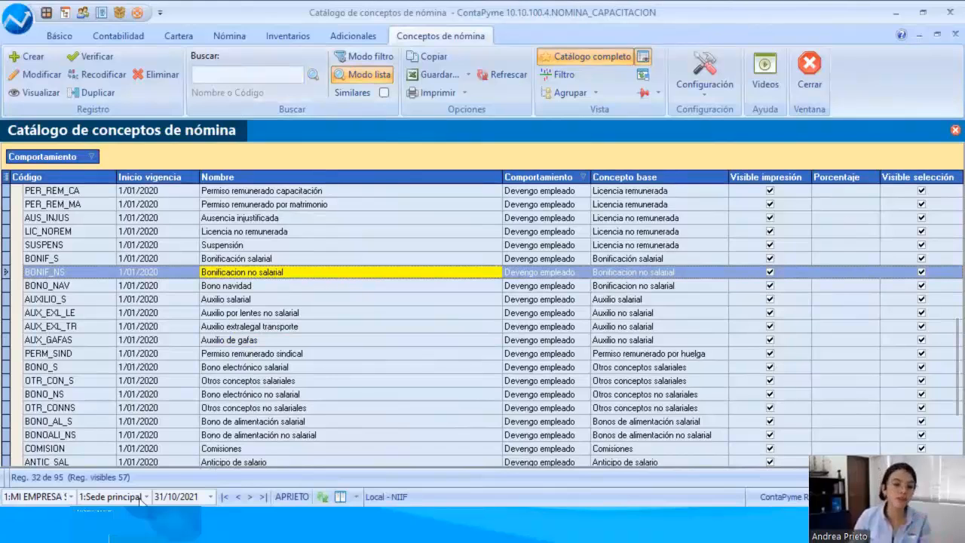
scroll(298, 369, "up", 1)
left_click(291, 332)
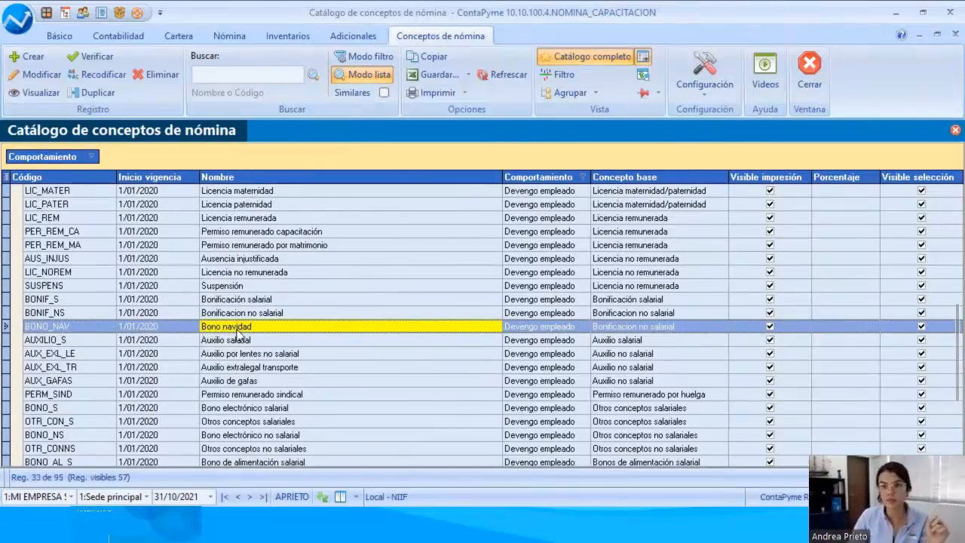
left_click(344, 396)
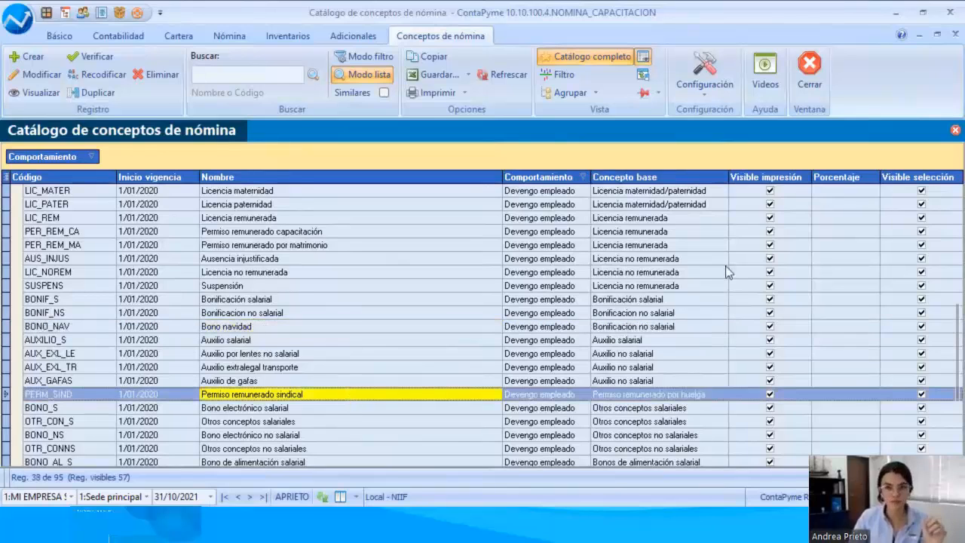
left_click(820, 77)
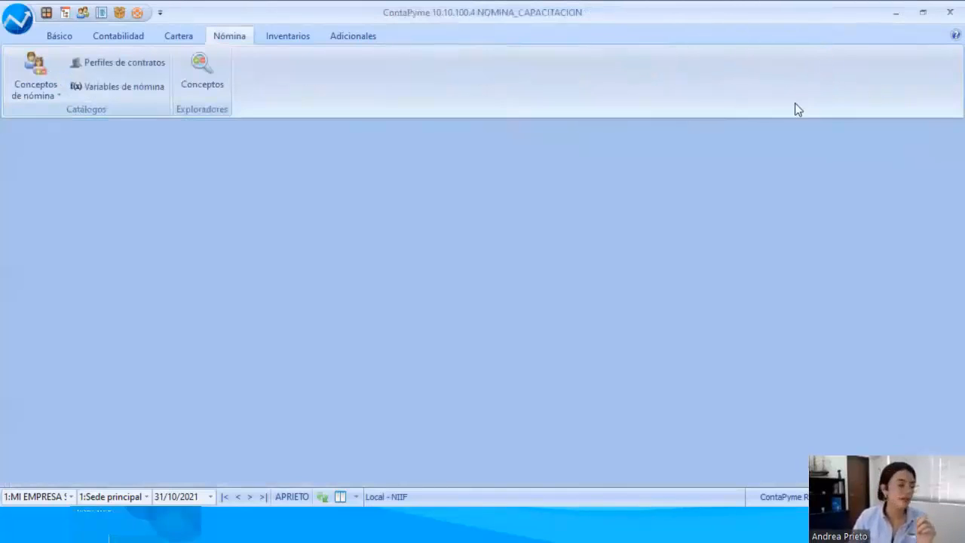
key("alt+Tab")
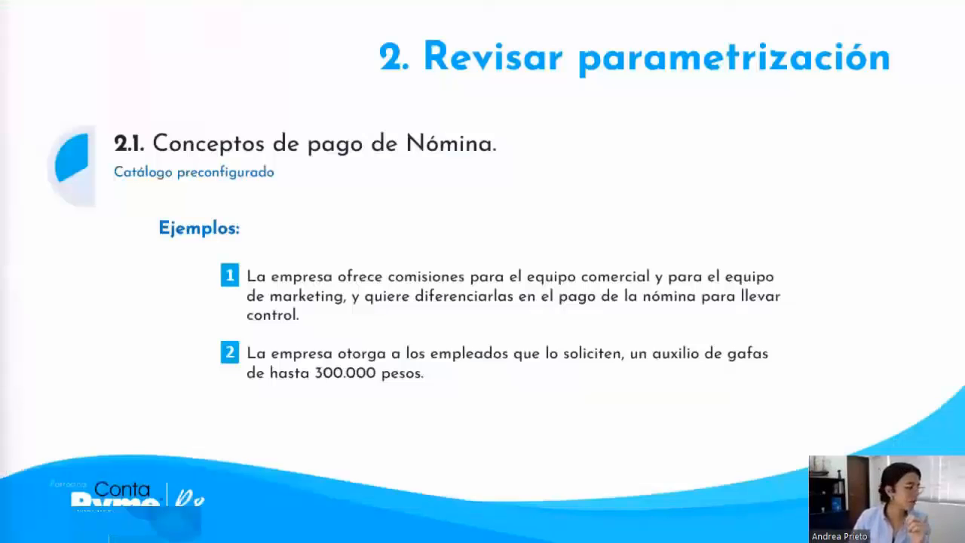
left_click(493, 401)
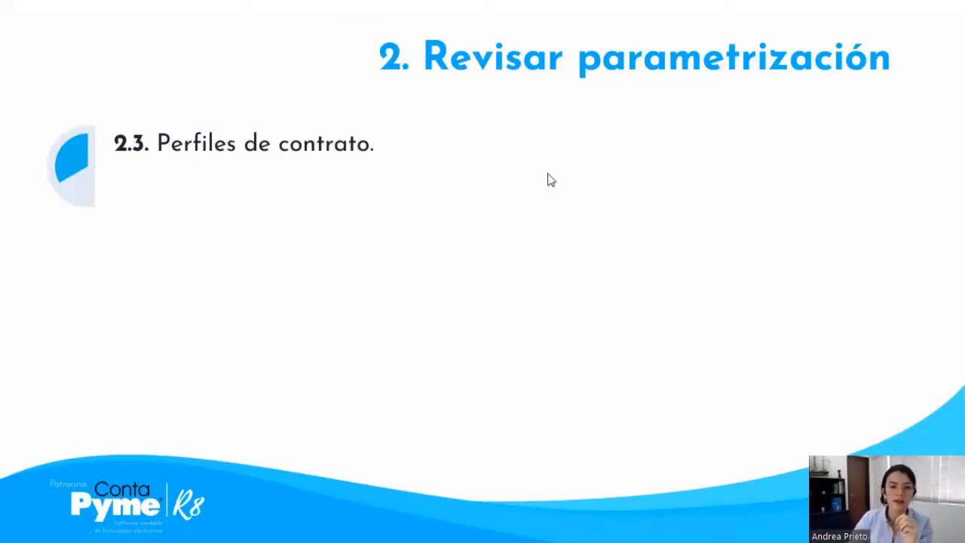
left_click(665, 358)
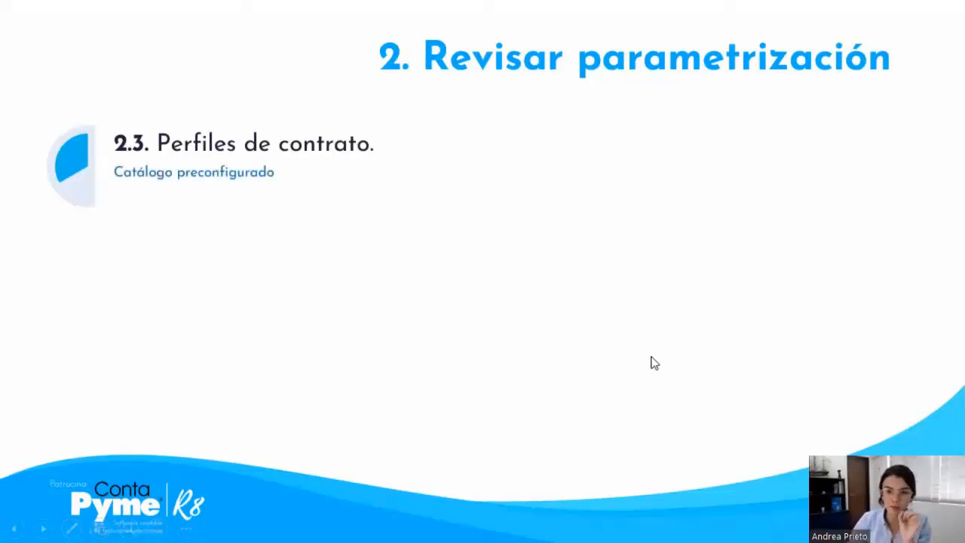
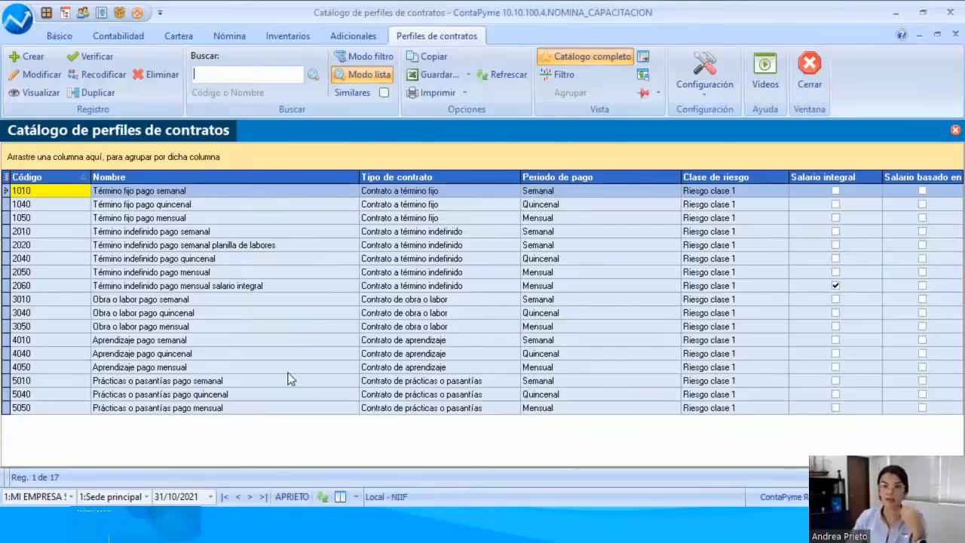
Step: Open the Término indefinido pago mensual profile for modification and check the available contract types and payment periods
left_click(190, 272)
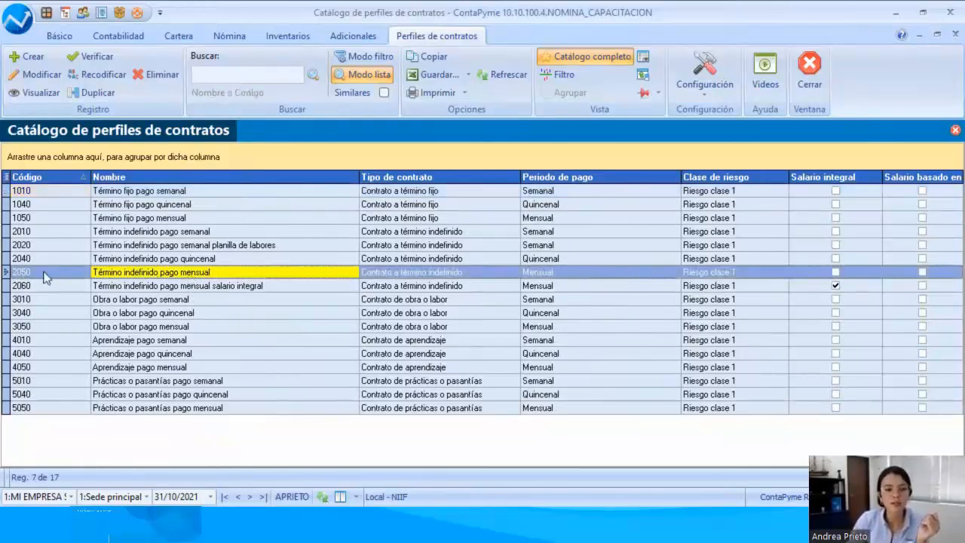
double_click(181, 272)
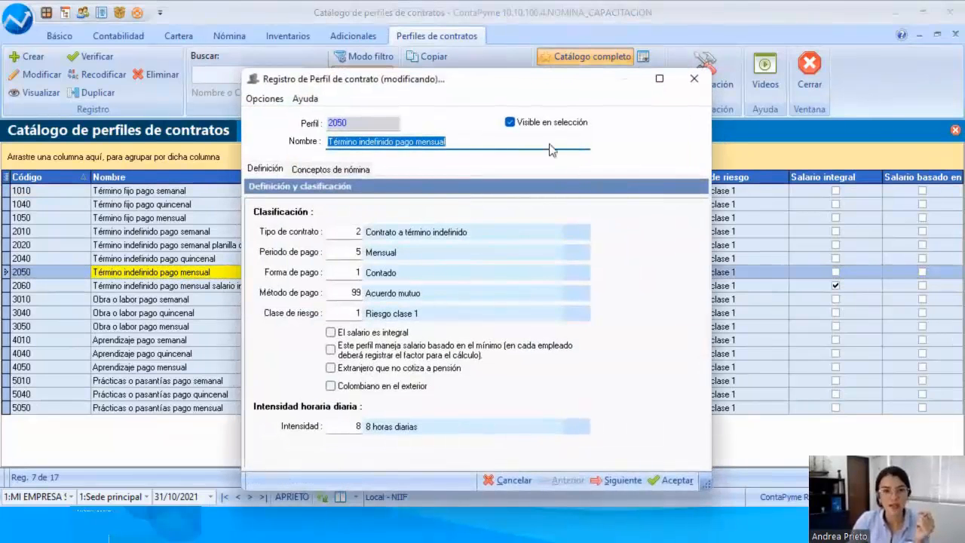
left_click_drag(475, 82, 414, 33)
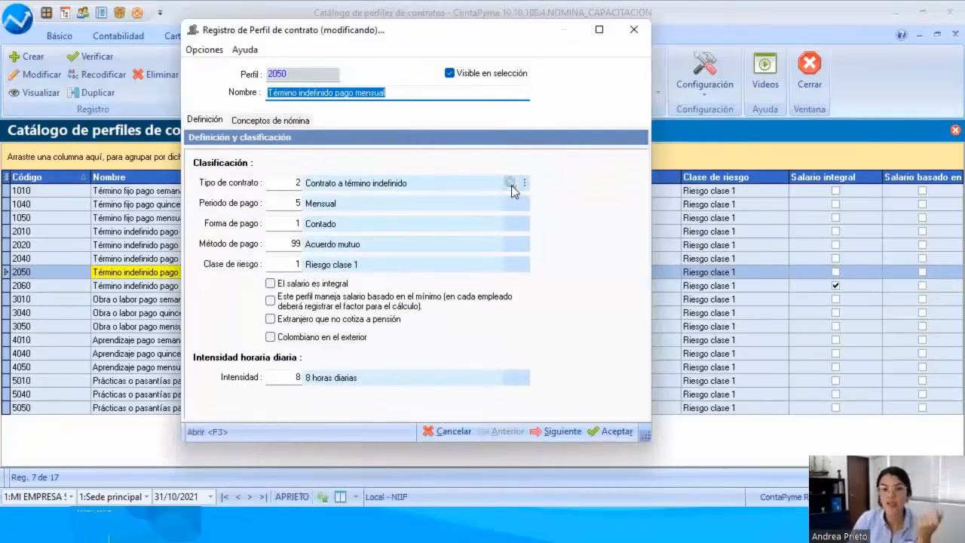
left_click(512, 185)
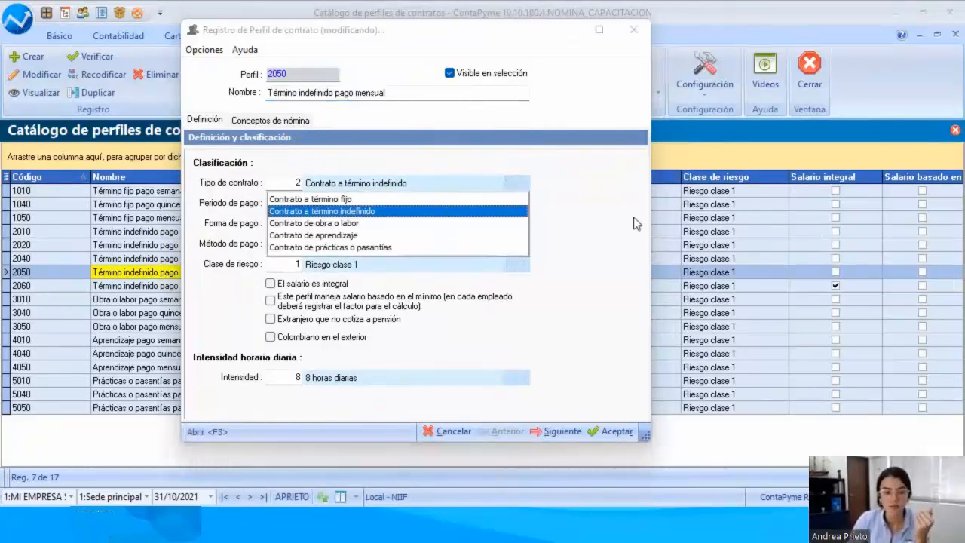
left_click(634, 223)
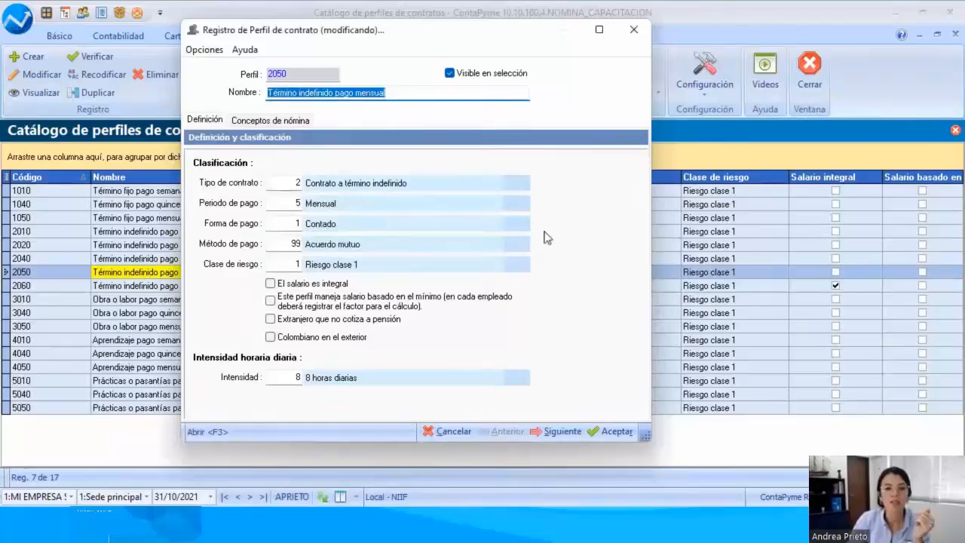
left_click(517, 203)
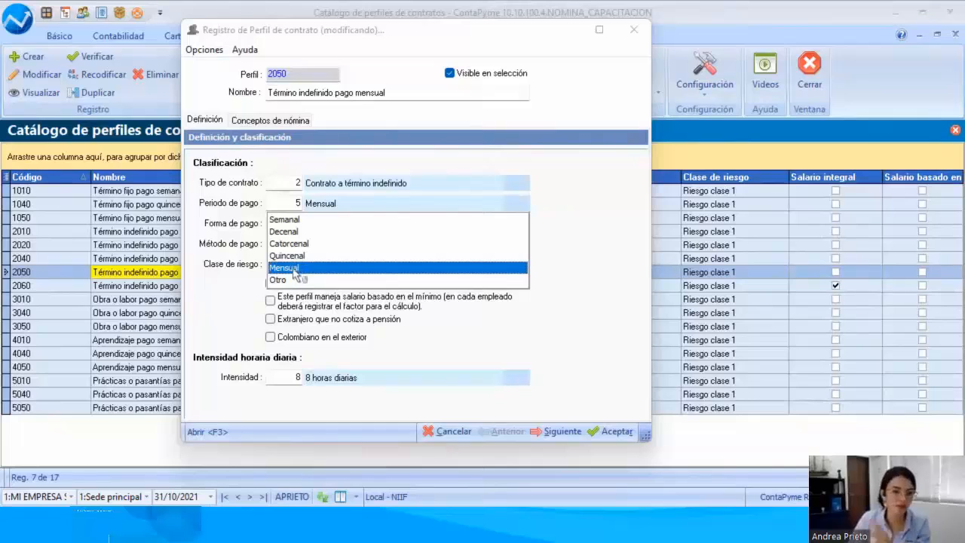
left_click(592, 312)
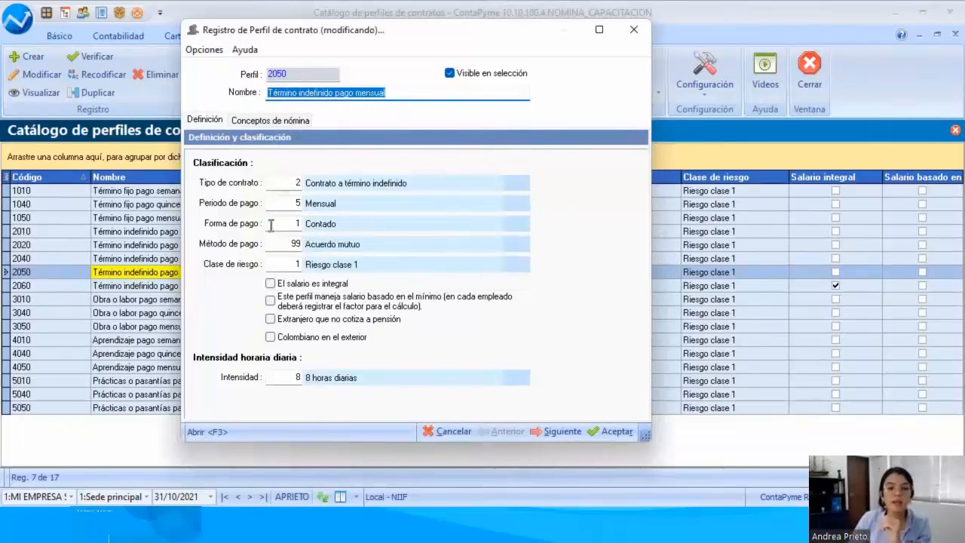
Step: Check the options for the profile's Forma de pago and Método de pago, leaving both unchanged
left_click(511, 223)
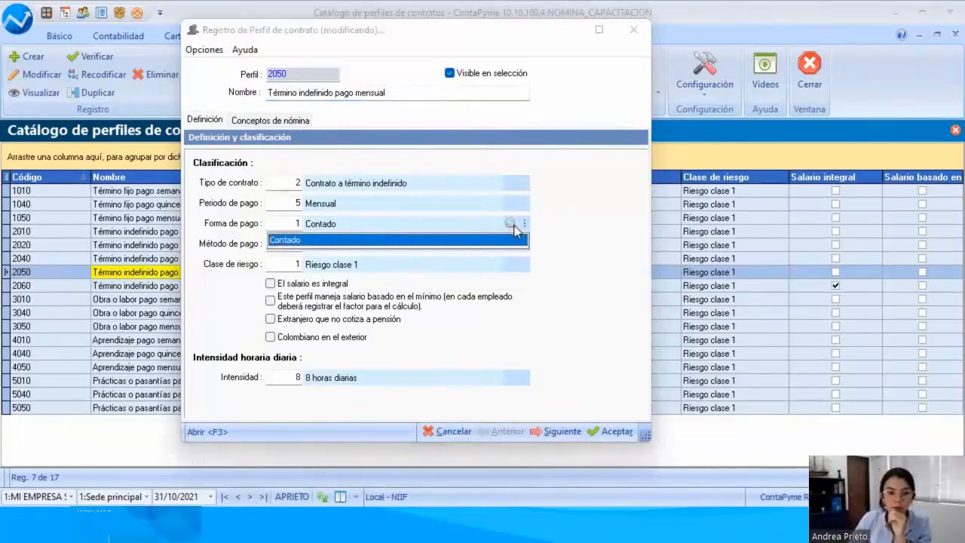
left_click(516, 229)
left_click(516, 229)
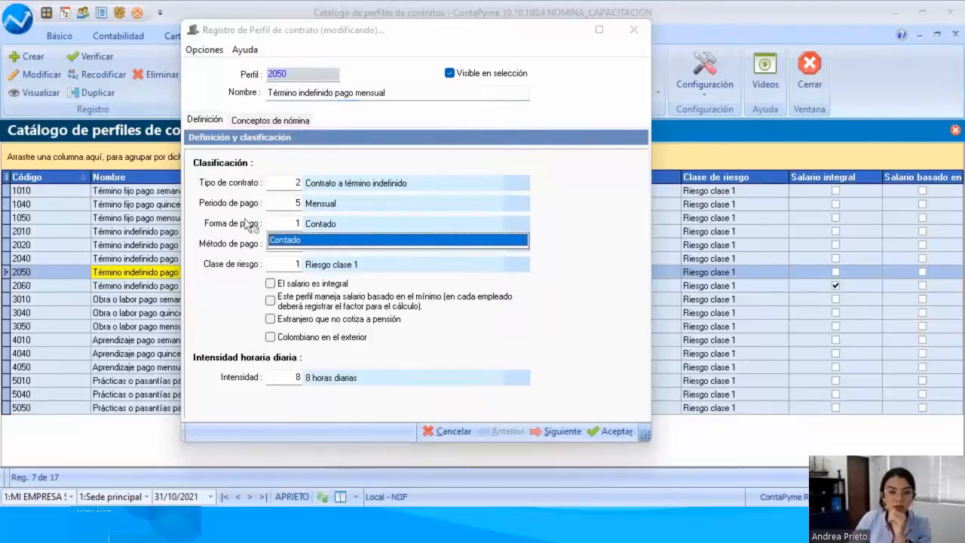
left_click(566, 382)
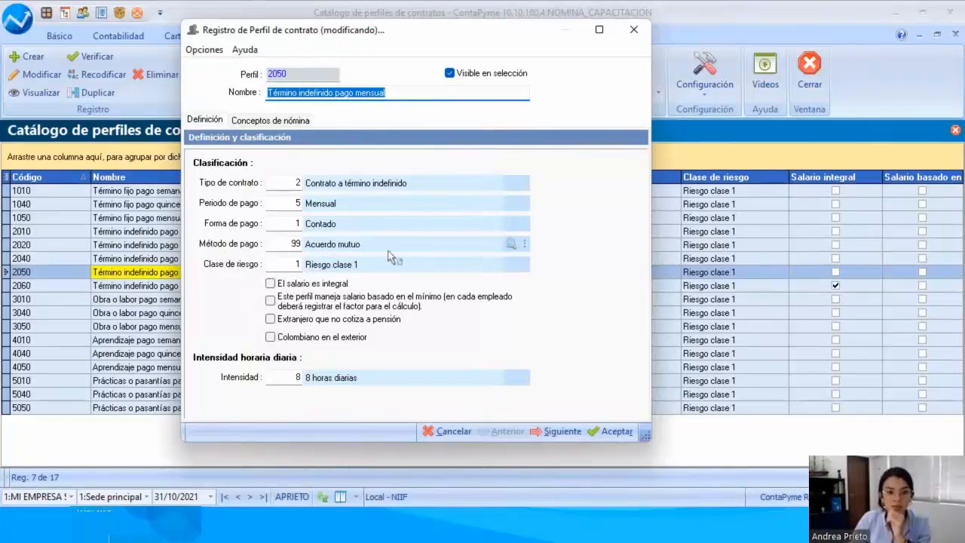
left_click(514, 244)
left_click(514, 244)
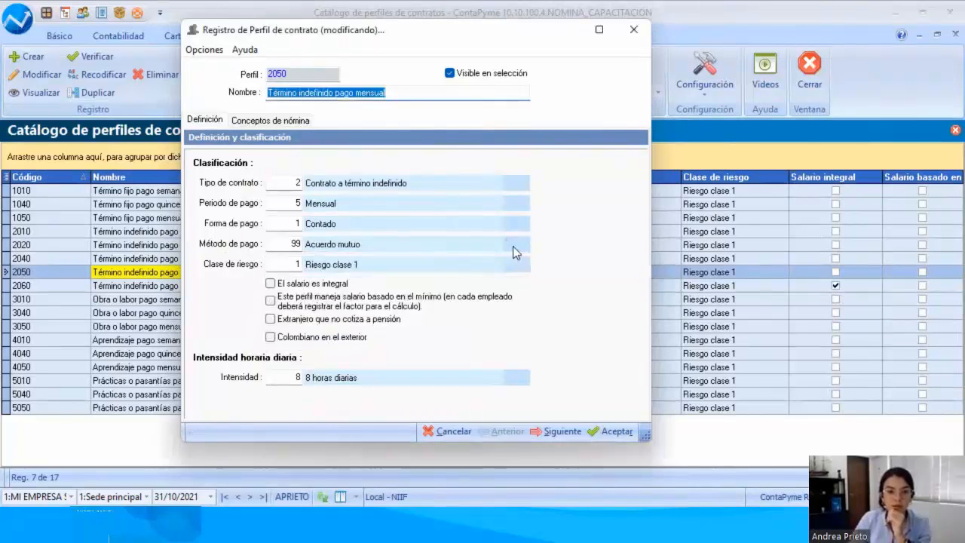
left_click(515, 245)
left_click(609, 295)
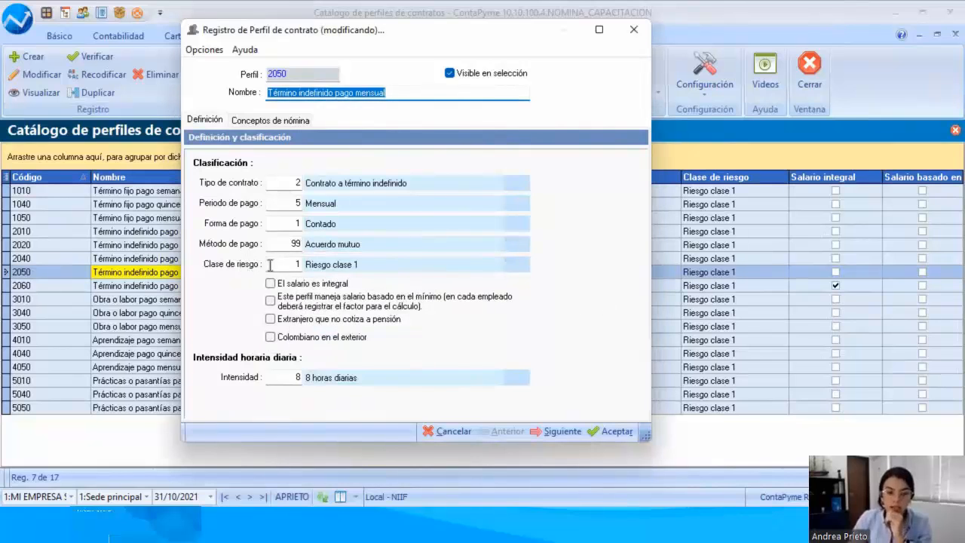
Step: Check the available risk classes and daily hour intensities, leaving Colombiano en el exterior unticked
left_click(510, 264)
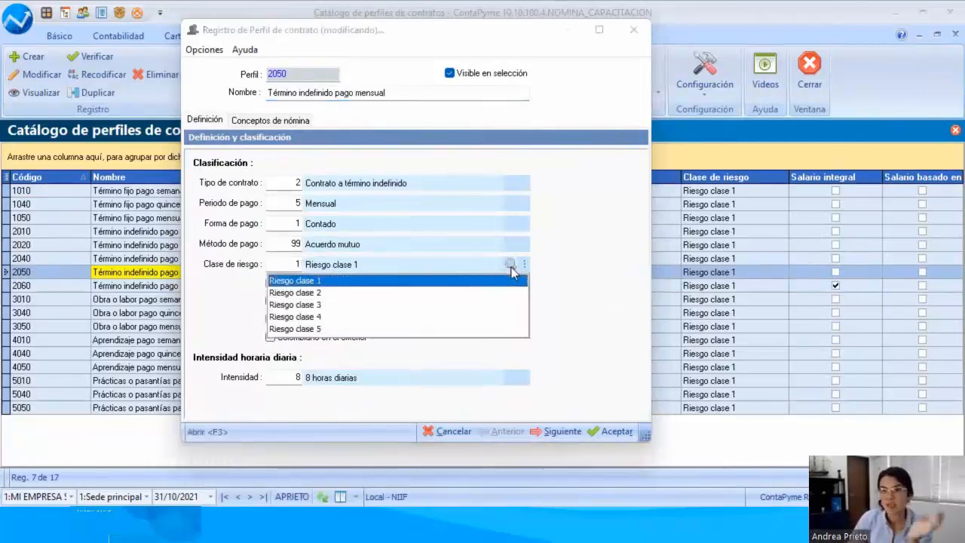
left_click(559, 272)
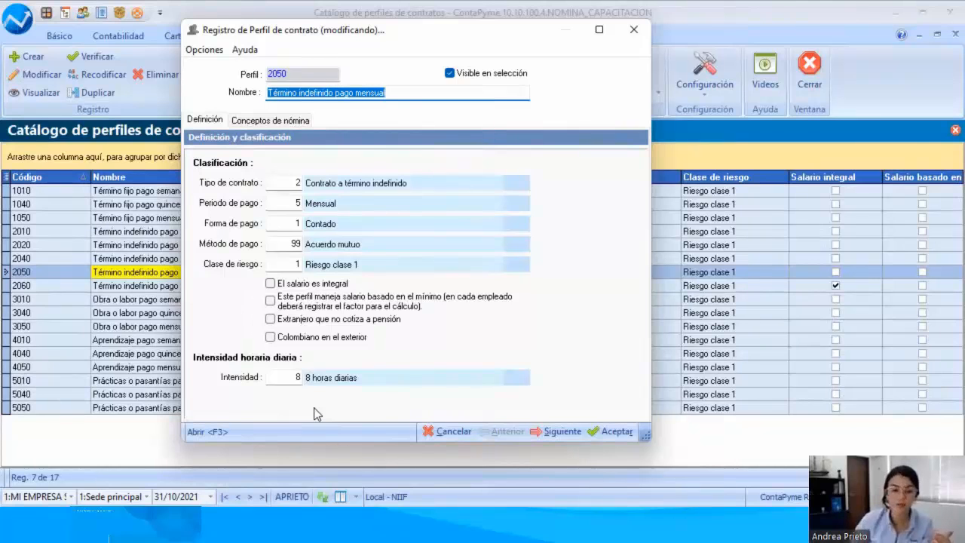
left_click(520, 378)
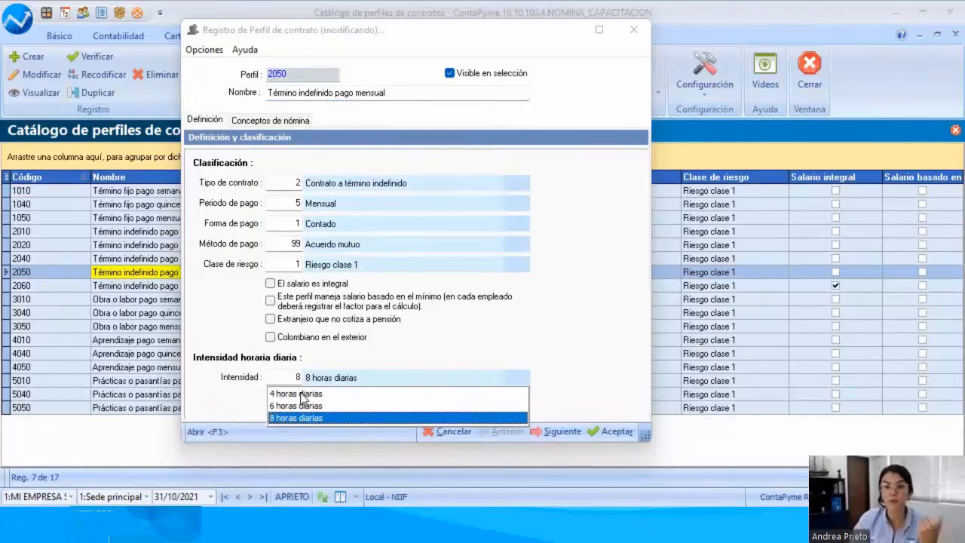
left_click(415, 345)
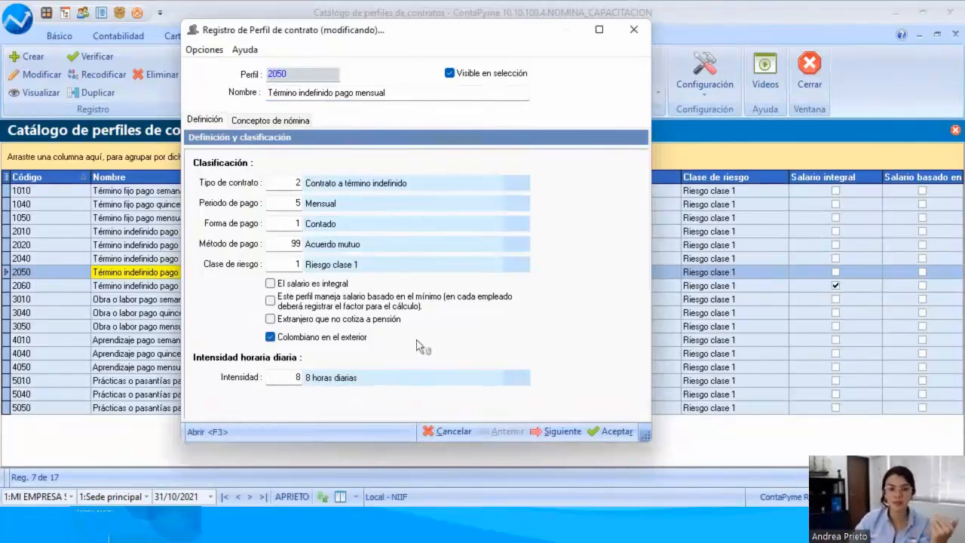
left_click(294, 337)
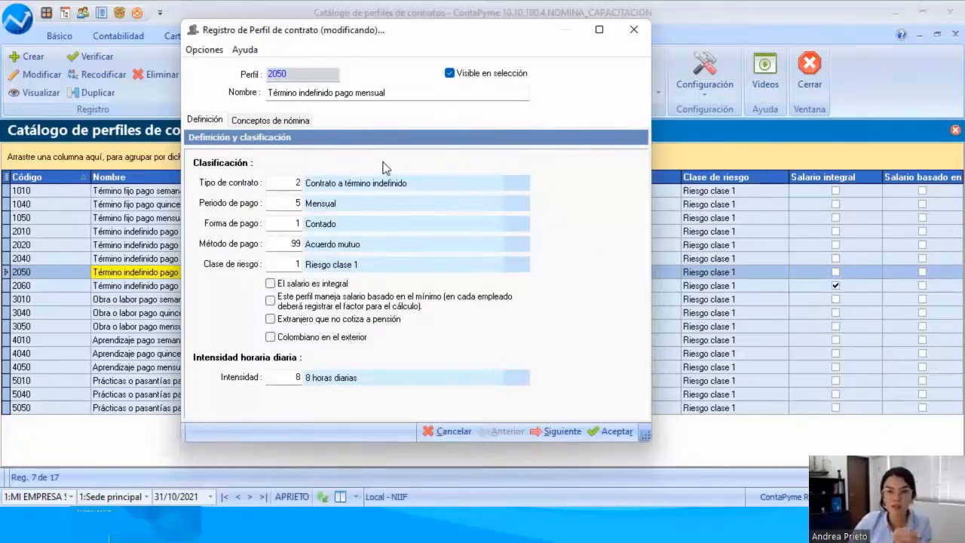
Step: Look over the profile's default earnings, benefits, deductions and company cost concepts, and accept the profile
left_click(288, 122)
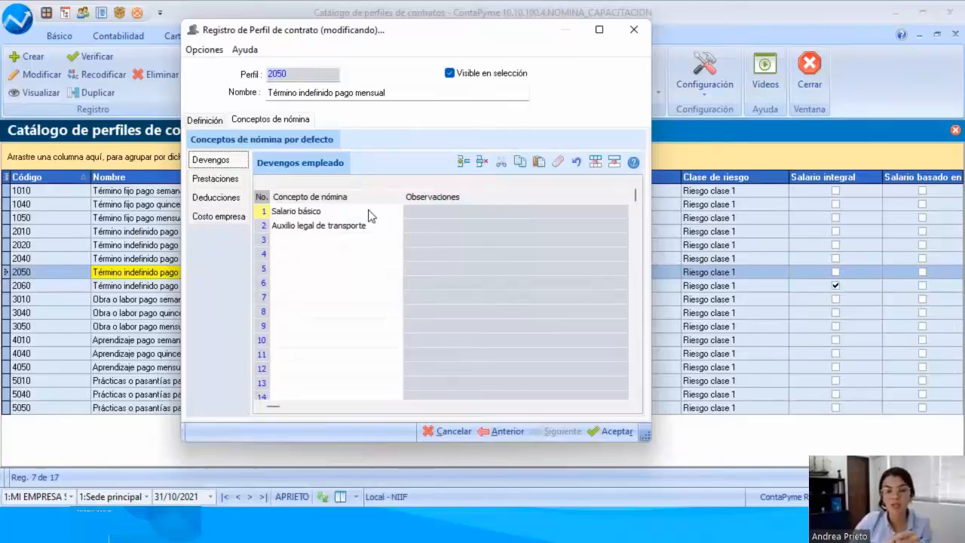
left_click(225, 179)
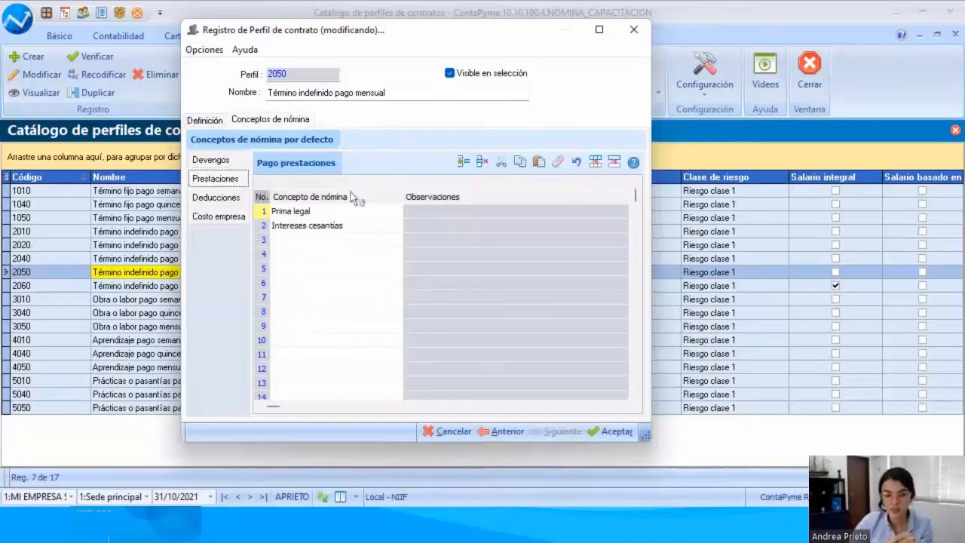
left_click(205, 198)
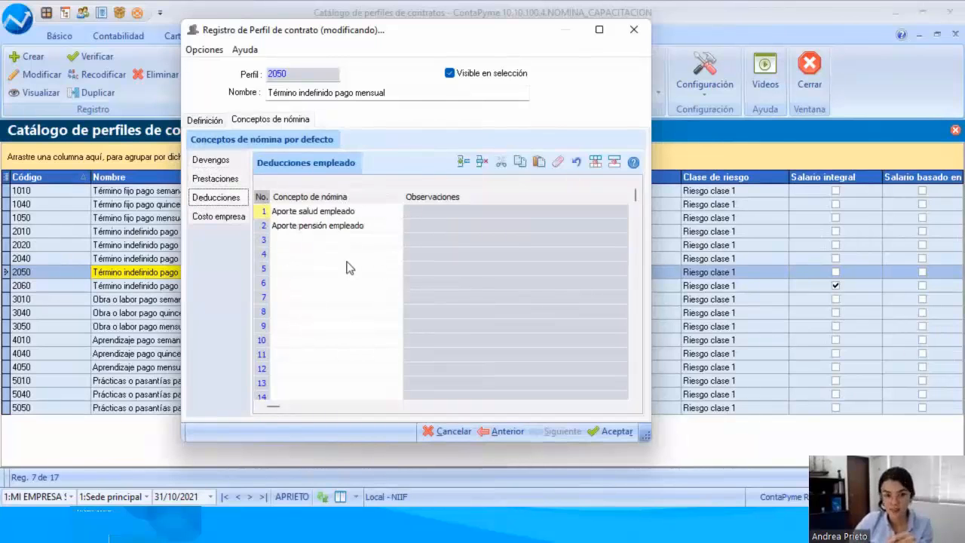
left_click(210, 216)
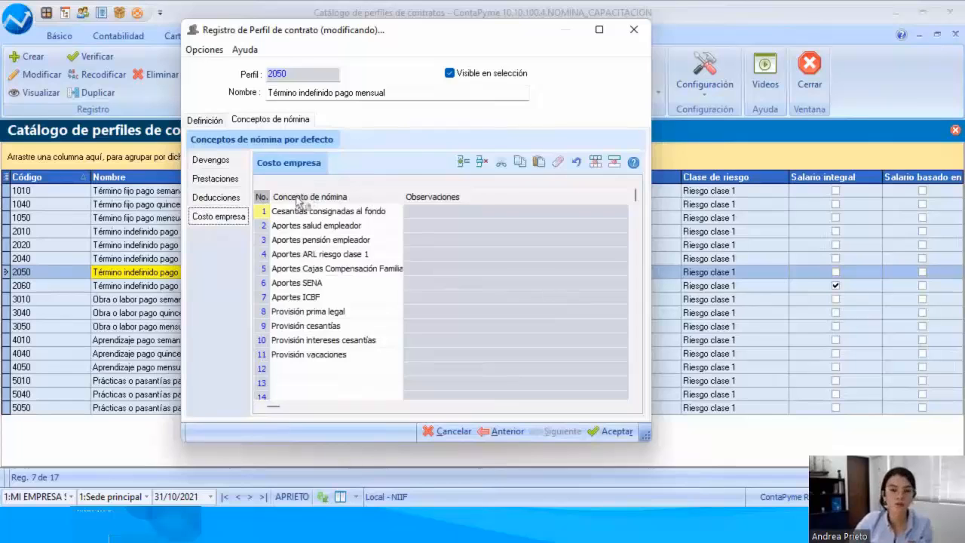
left_click(240, 165)
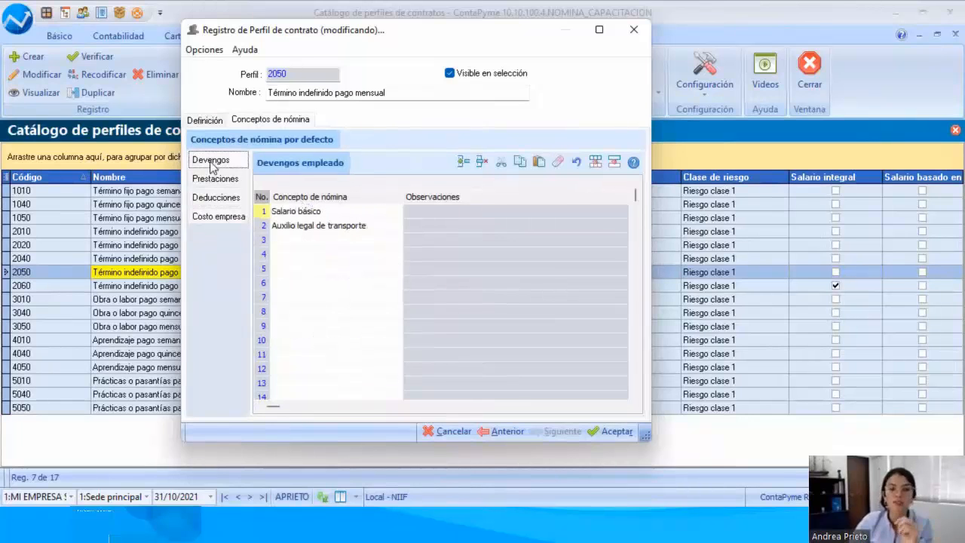
left_click(607, 431)
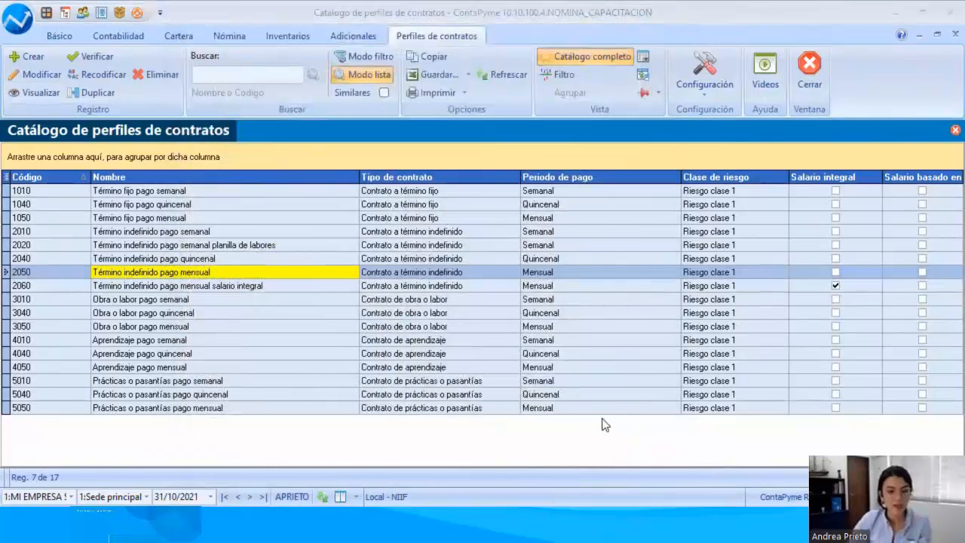
key("alt+Tab")
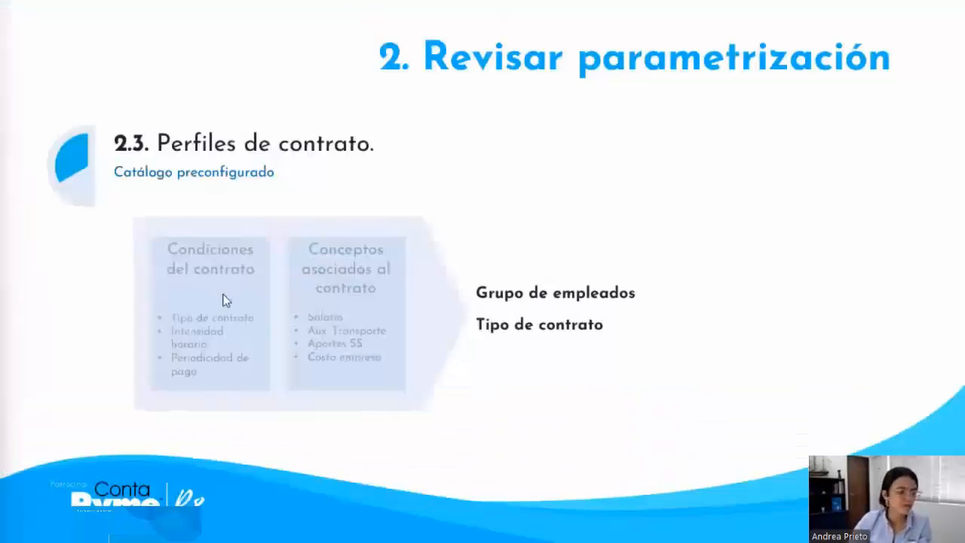
left_click(338, 310)
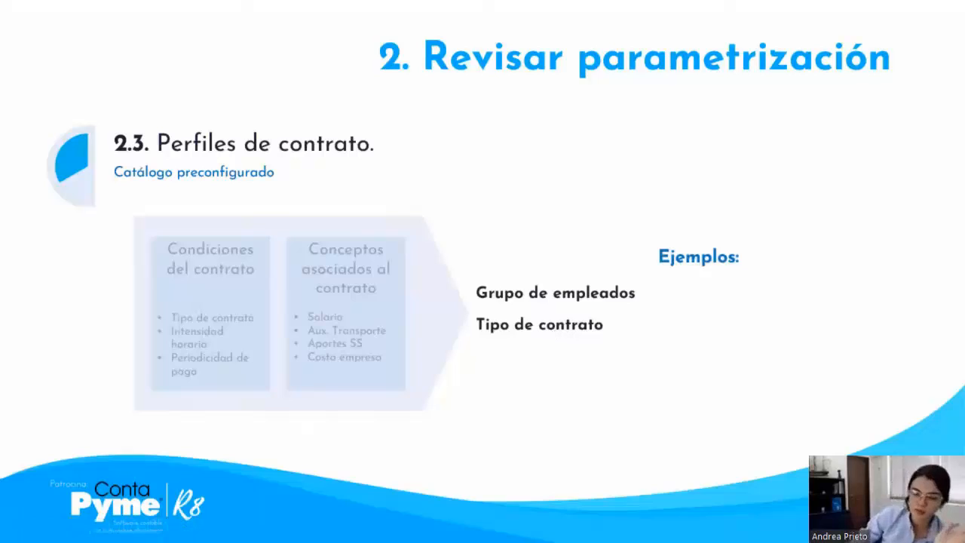
left_click(763, 354)
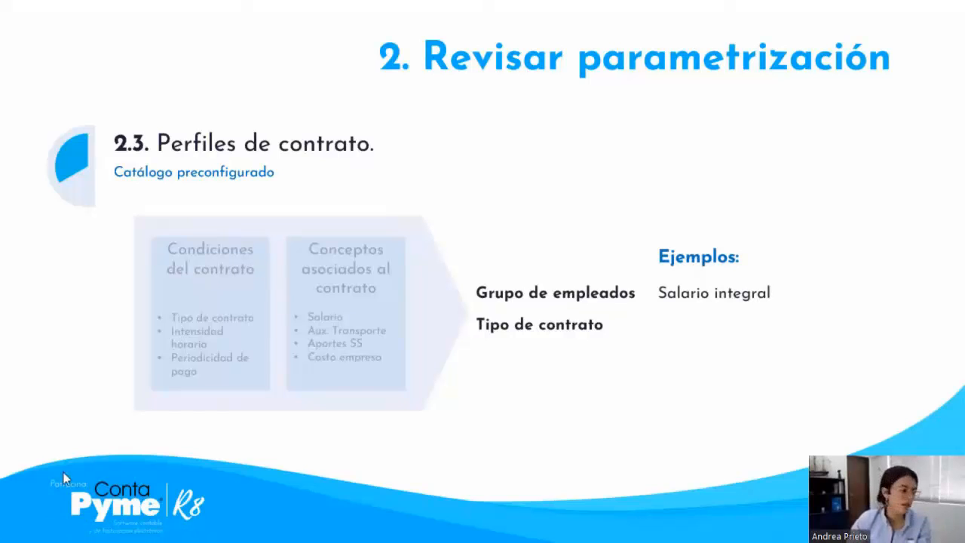
key("alt+Tab")
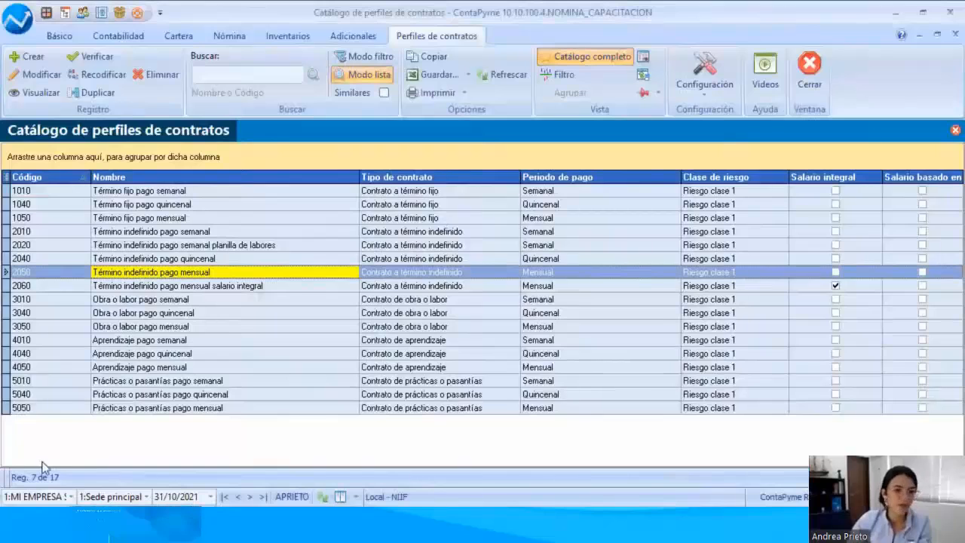
Step: Open the Término indefinido pago mensual salario integral profile for modification and check its El salario es integral setting
left_click(239, 289)
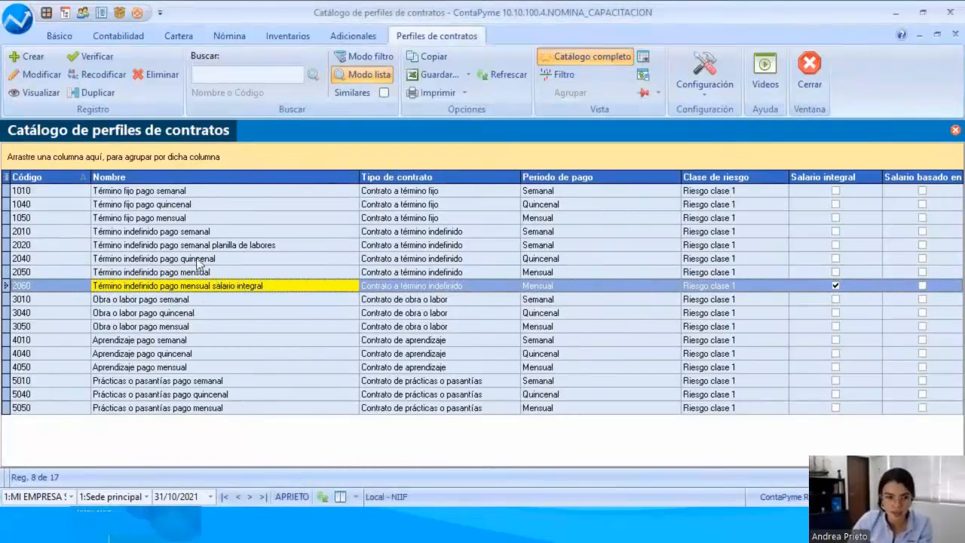
left_click(45, 77)
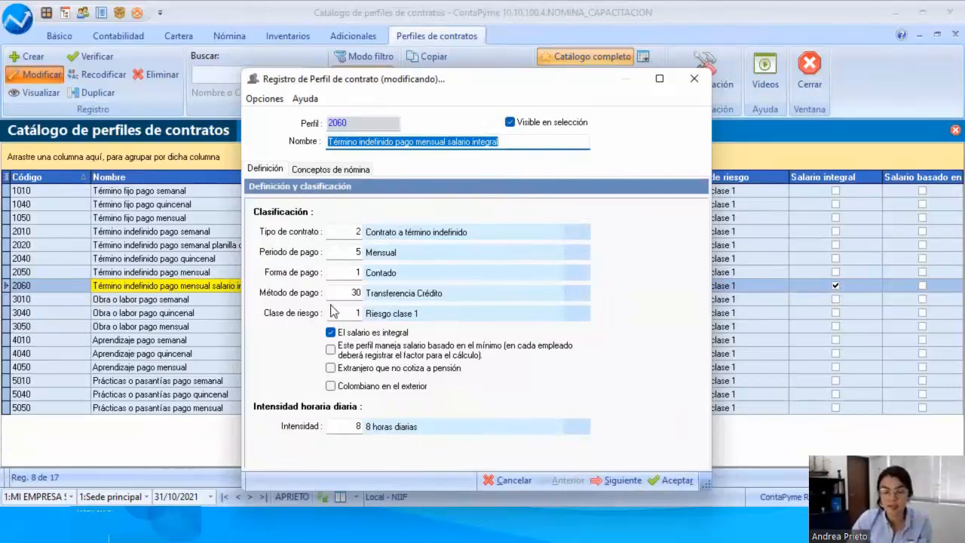
left_click(330, 332)
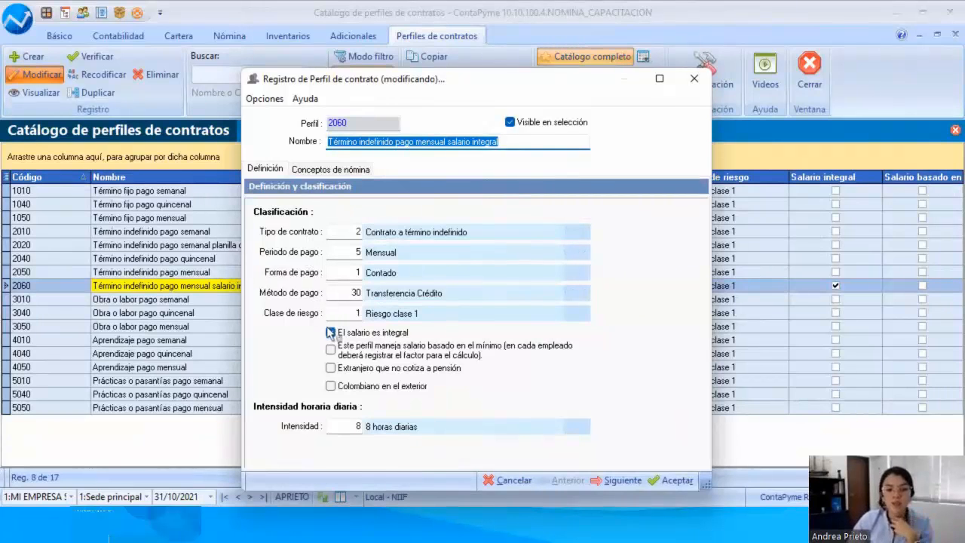
left_click(330, 332)
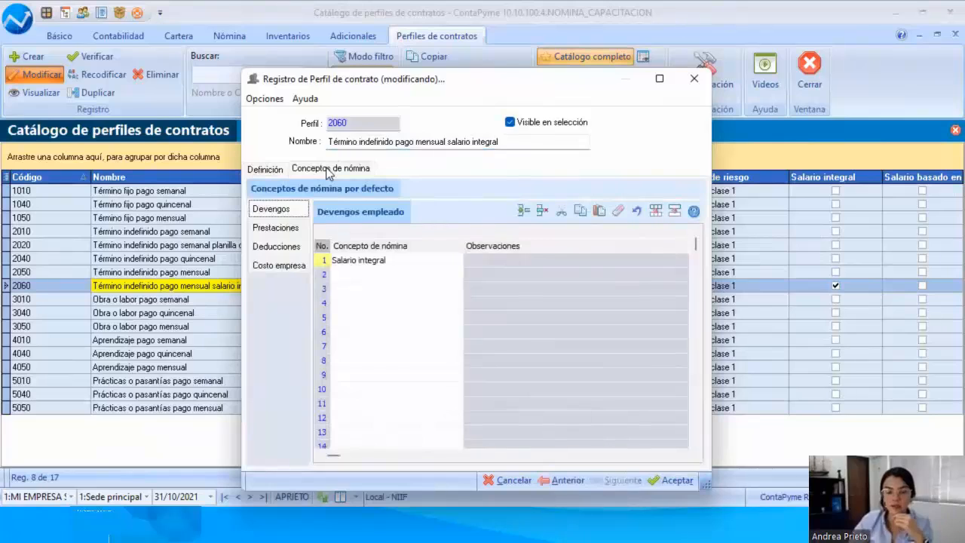
Step: Look over the integral salary profile's default earnings, benefits, deductions and company cost concepts, widening the deductions' concept column to read full names
left_click(367, 276)
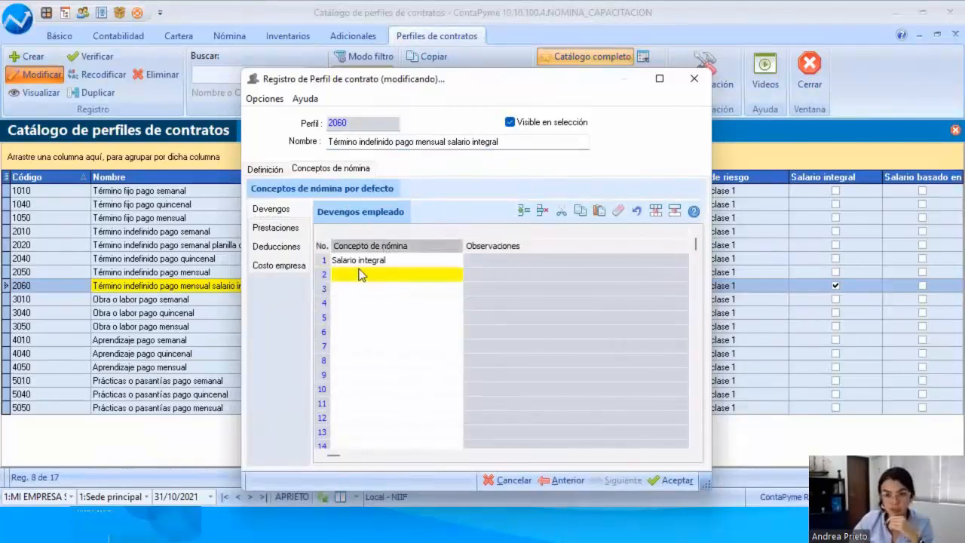
left_click(364, 264)
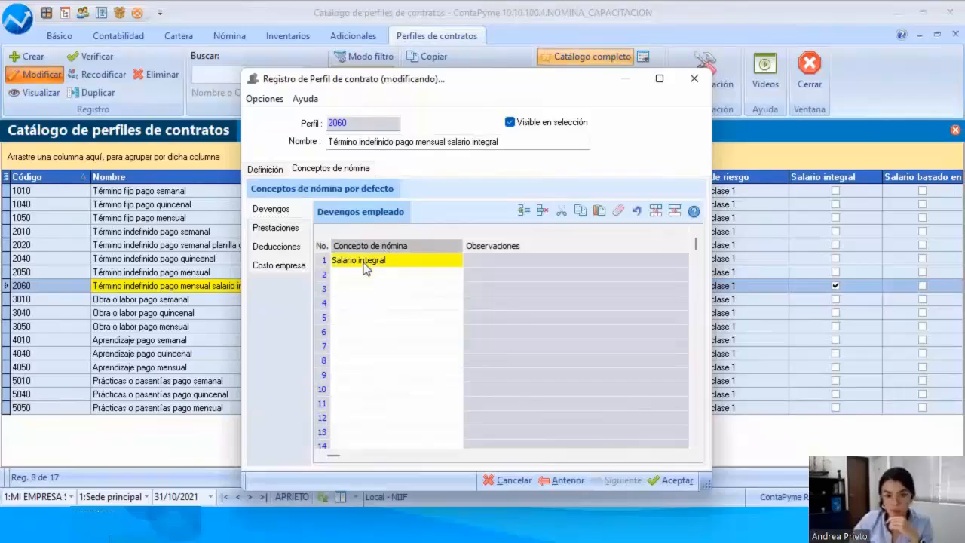
left_click(288, 228)
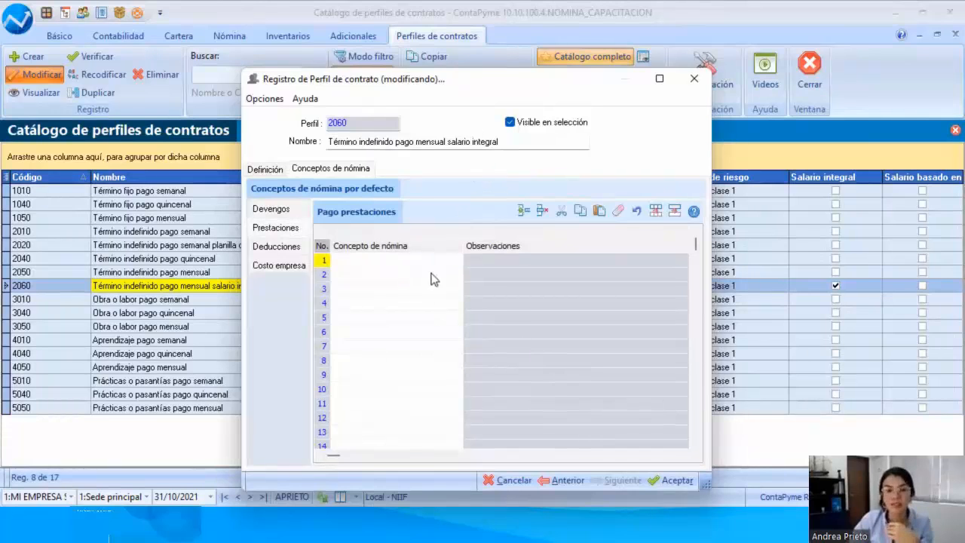
left_click(292, 249)
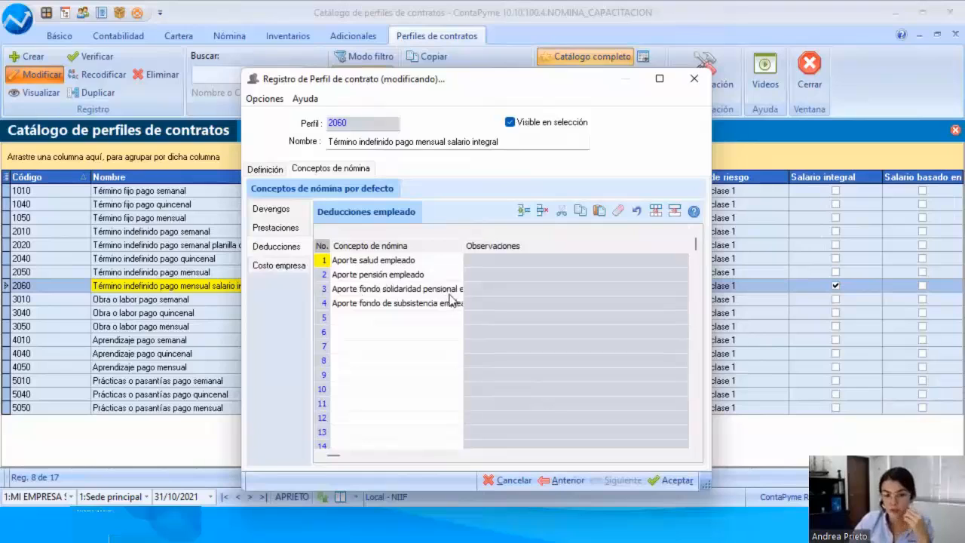
left_click_drag(463, 246, 521, 246)
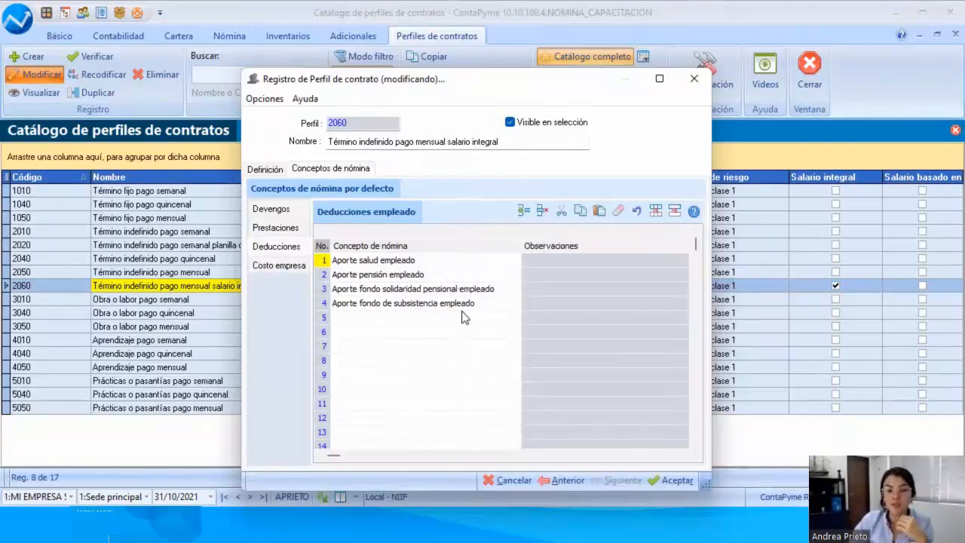
left_click(290, 267)
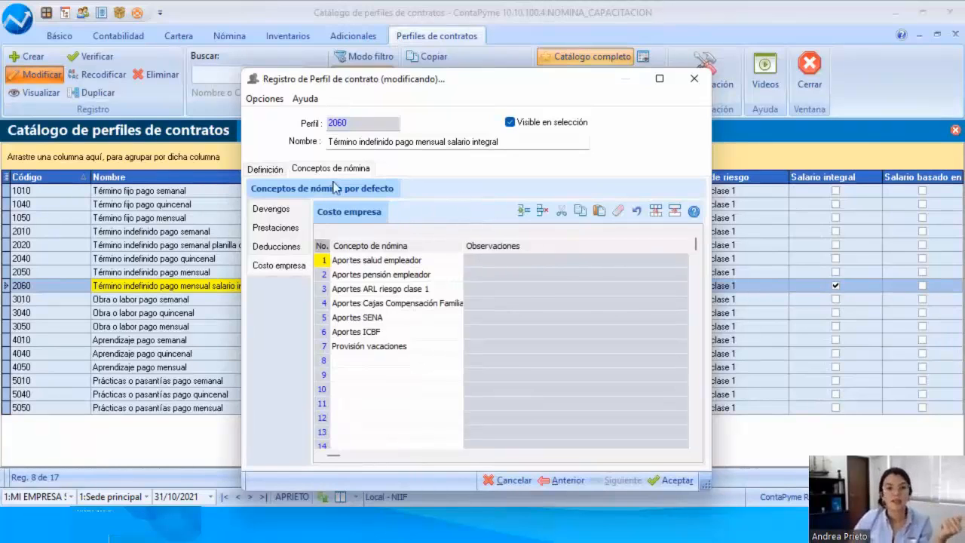
Step: Try changing the profile's Tipo de contrato to Contrato a término fijo, and close the profile without saving the changes
left_click(260, 169)
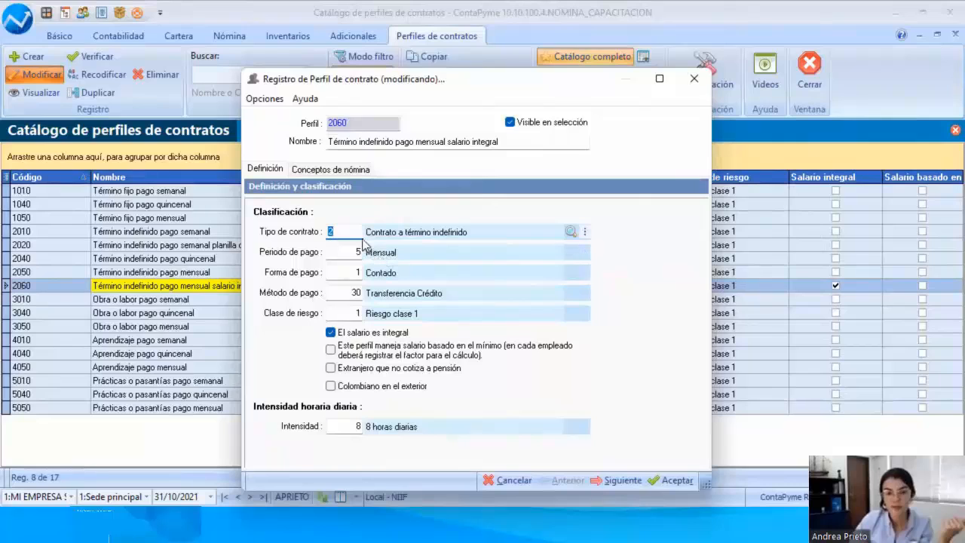
left_click(570, 230)
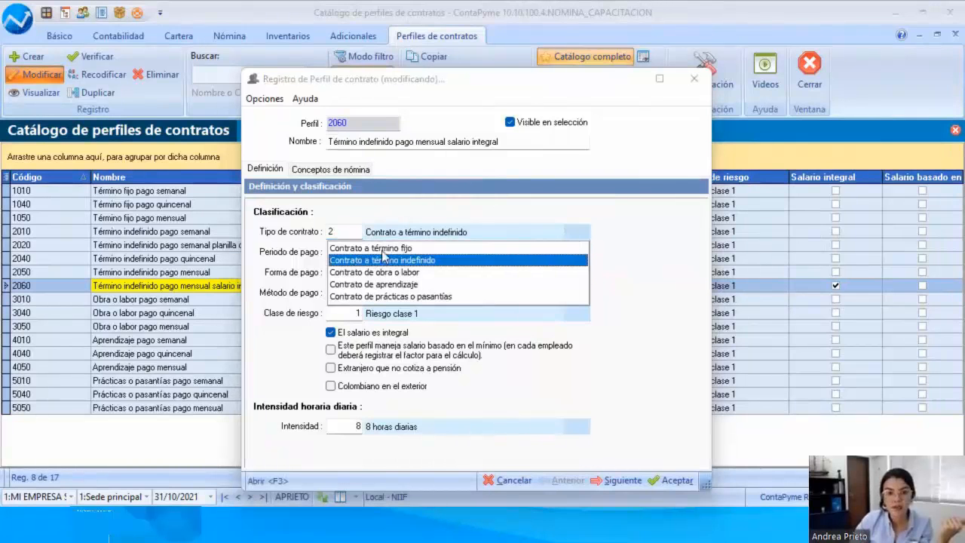
left_click(382, 249)
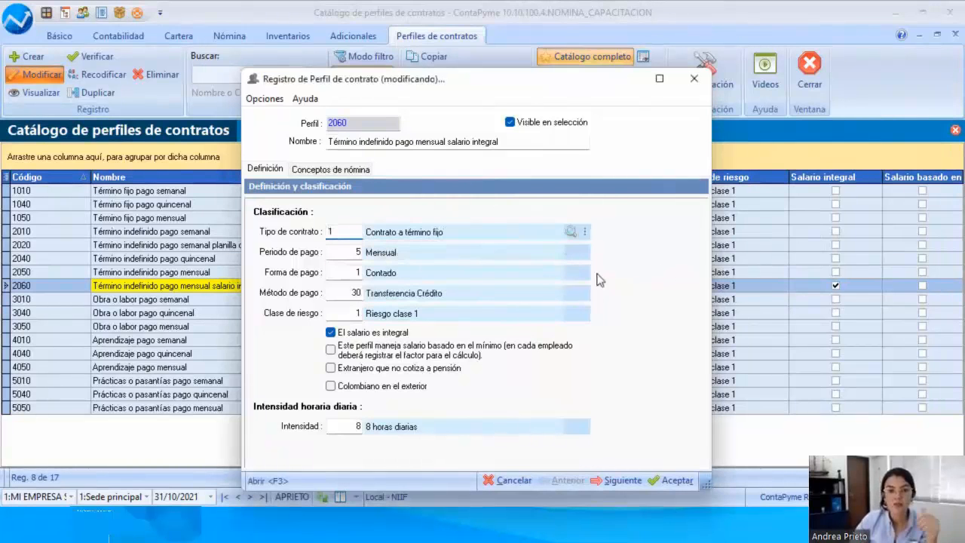
double_click(381, 141)
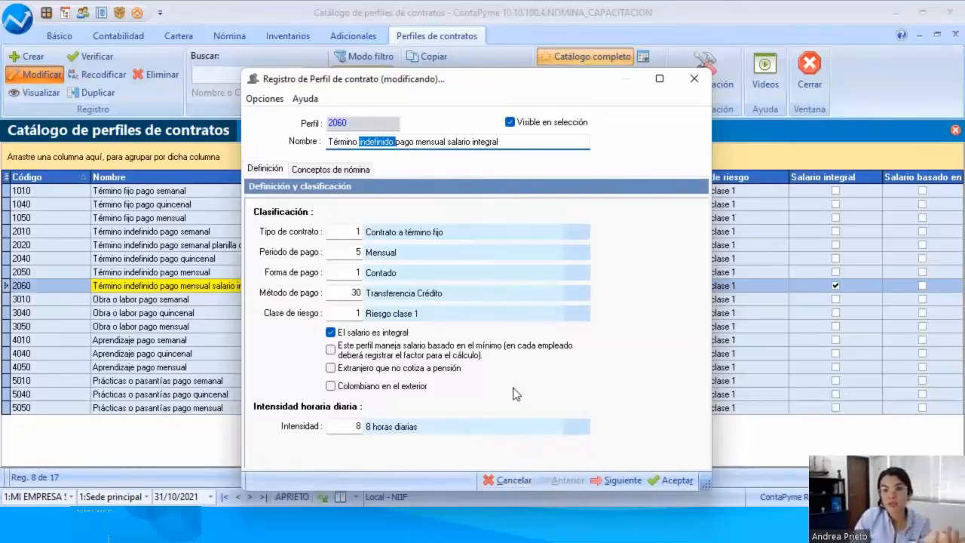
left_click(499, 481)
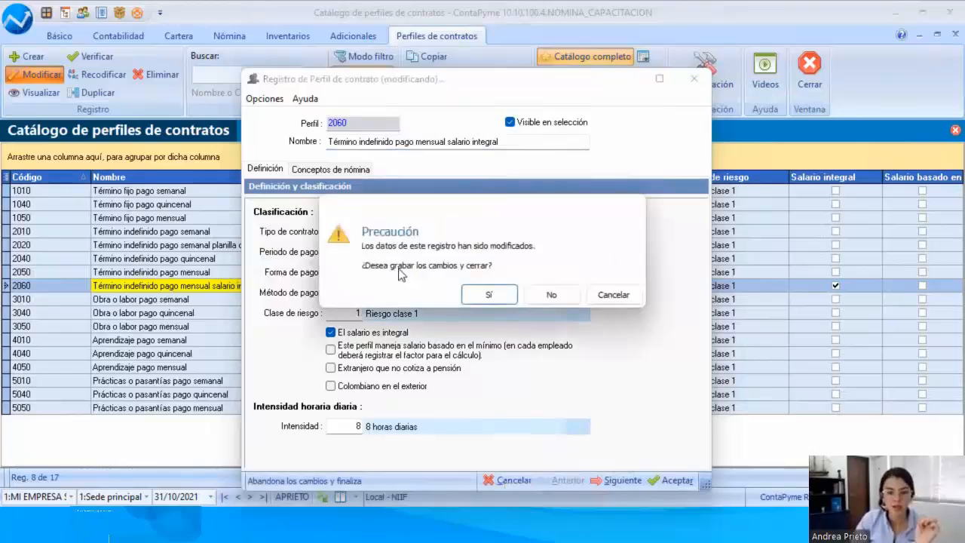
left_click(533, 293)
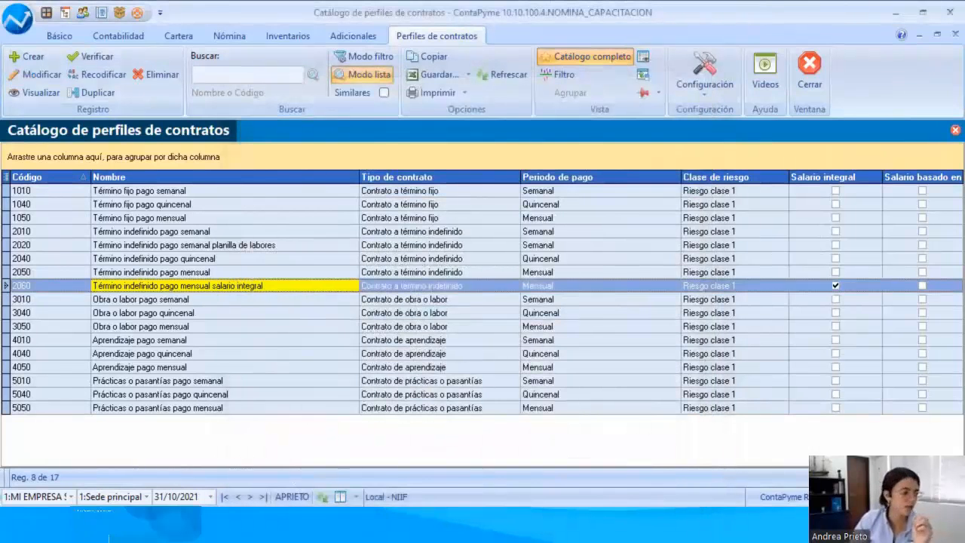
key("alt+Tab")
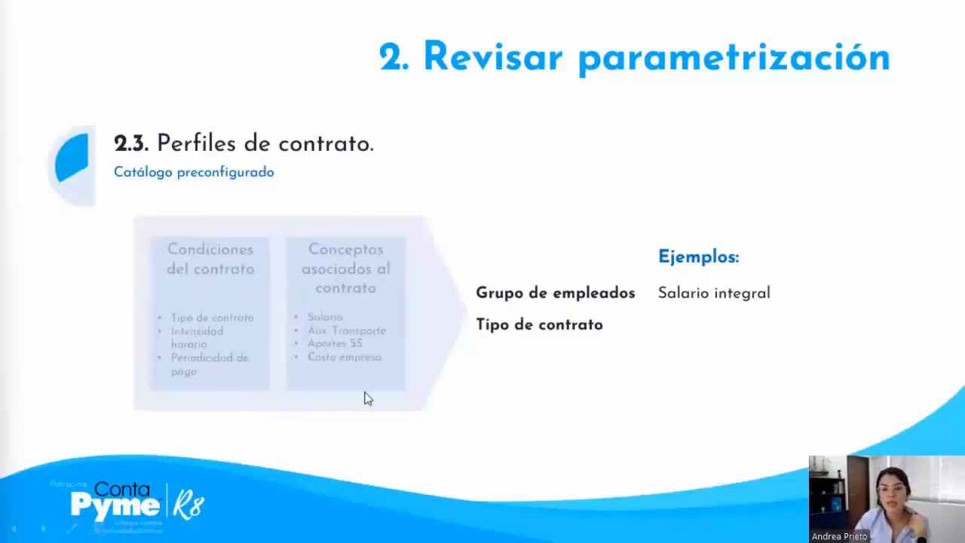
left_click(522, 395)
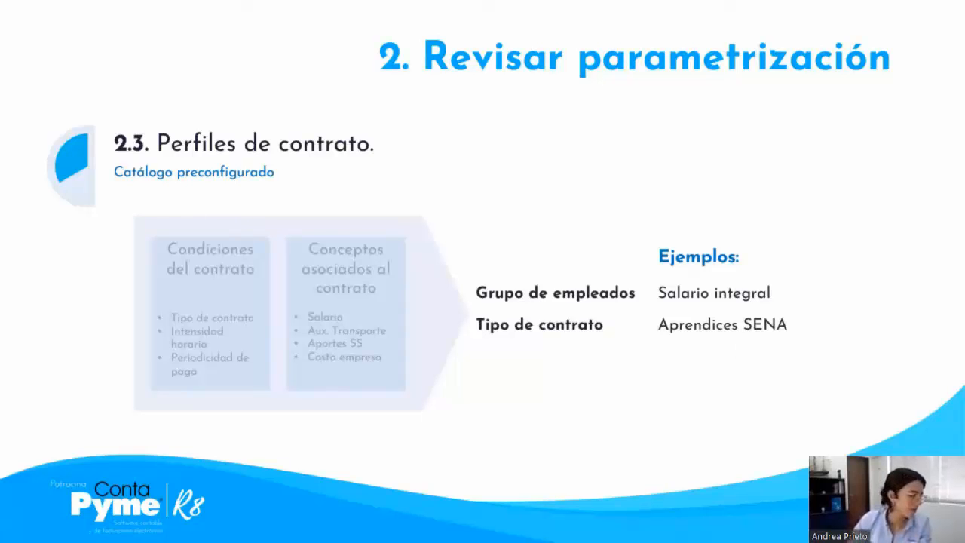
key("alt+Tab")
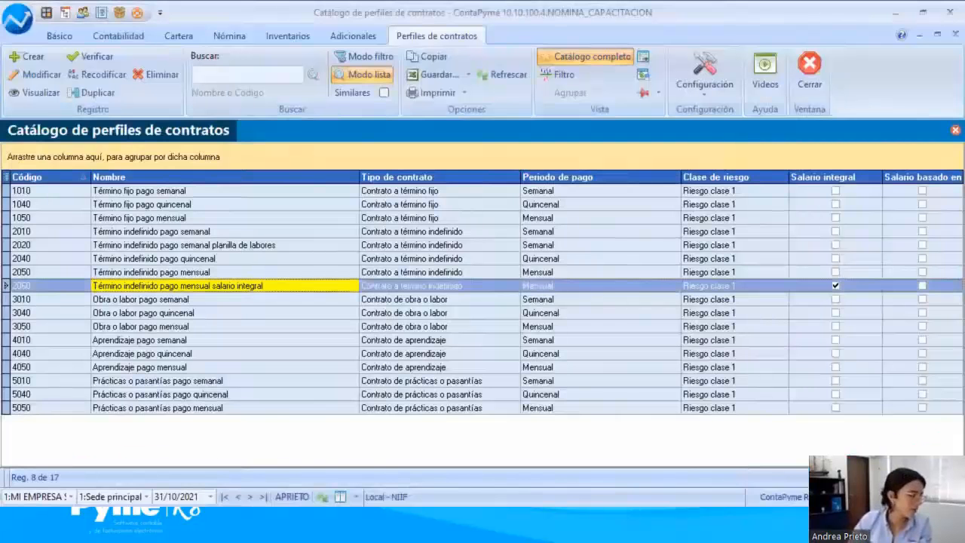
Step: Open the Aprendizaje pago mensual profile for modification and check the available contract types, keeping Contrato de aprendizaje
left_click(154, 367)
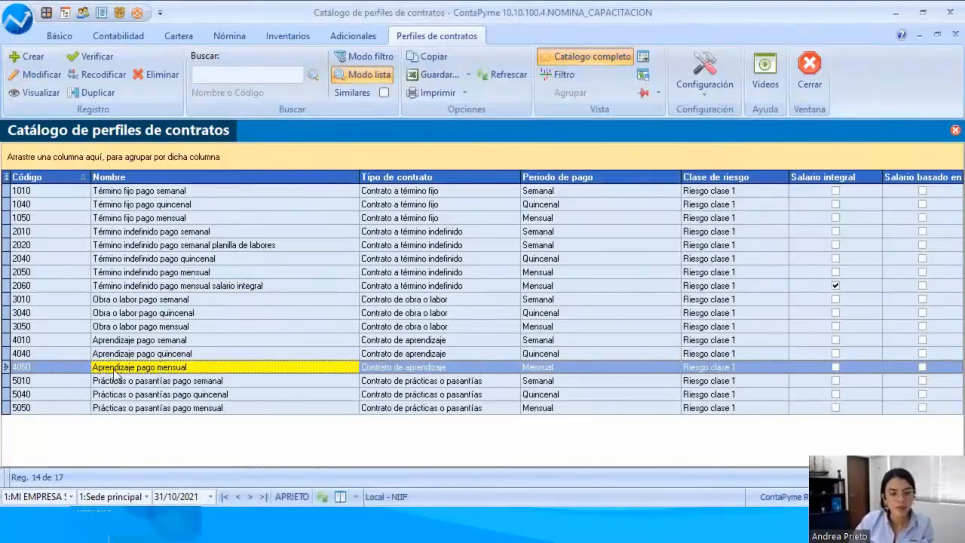
double_click(171, 370)
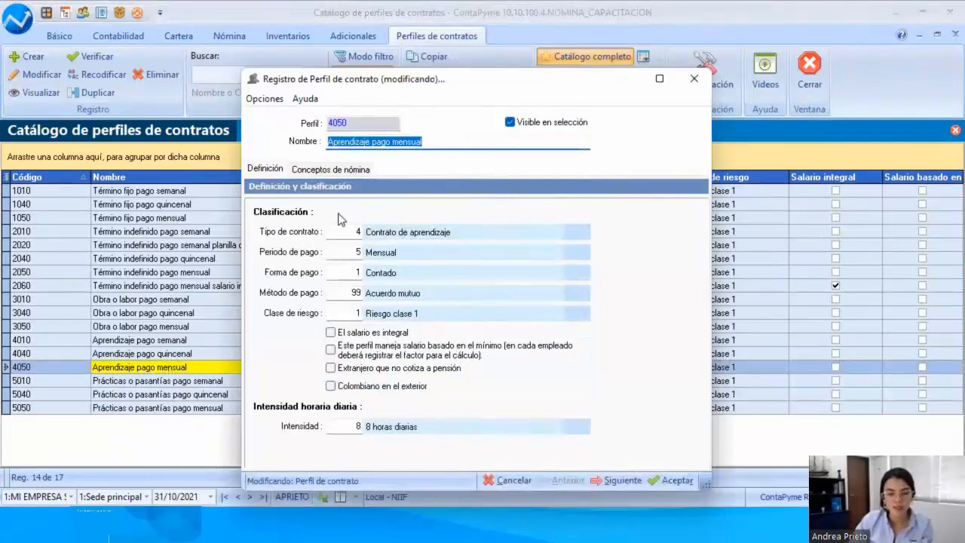
left_click(572, 232)
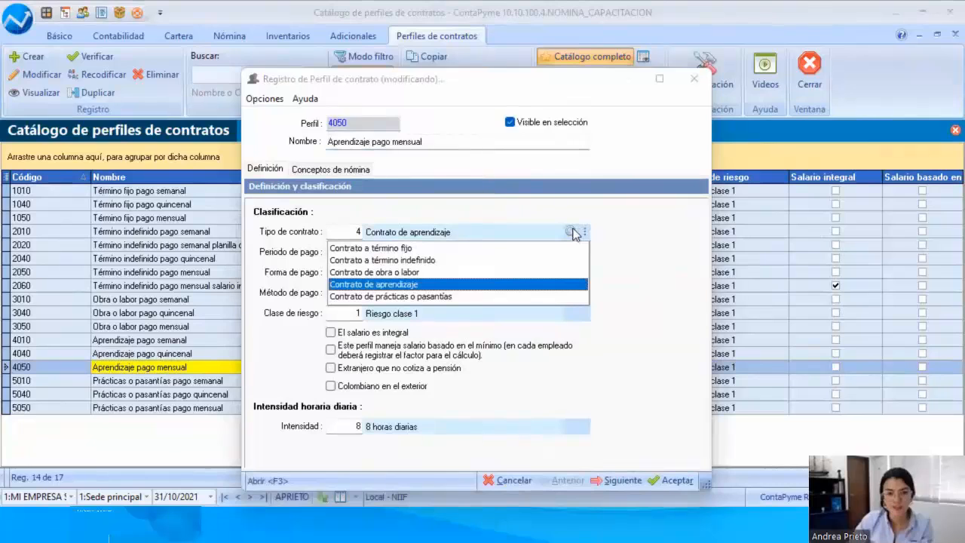
left_click(575, 233)
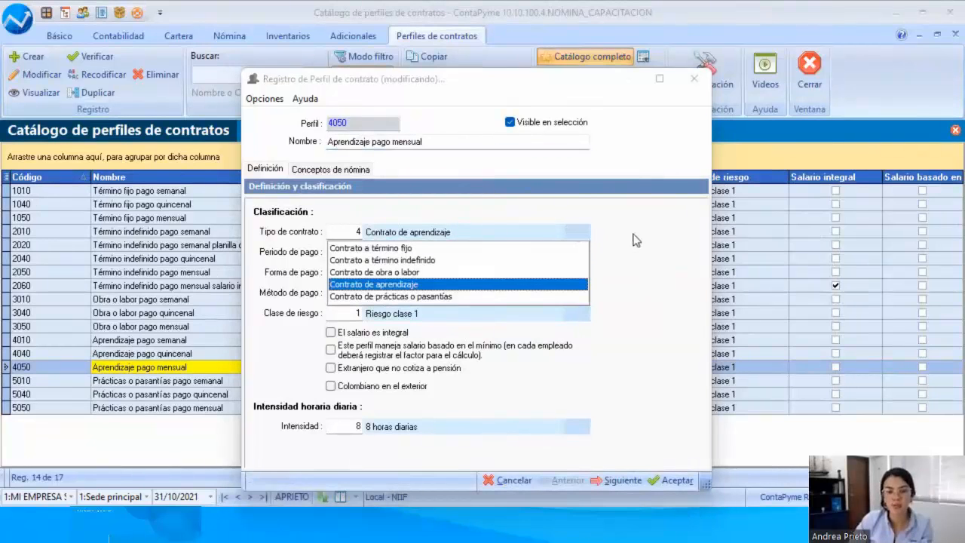
left_click(636, 239)
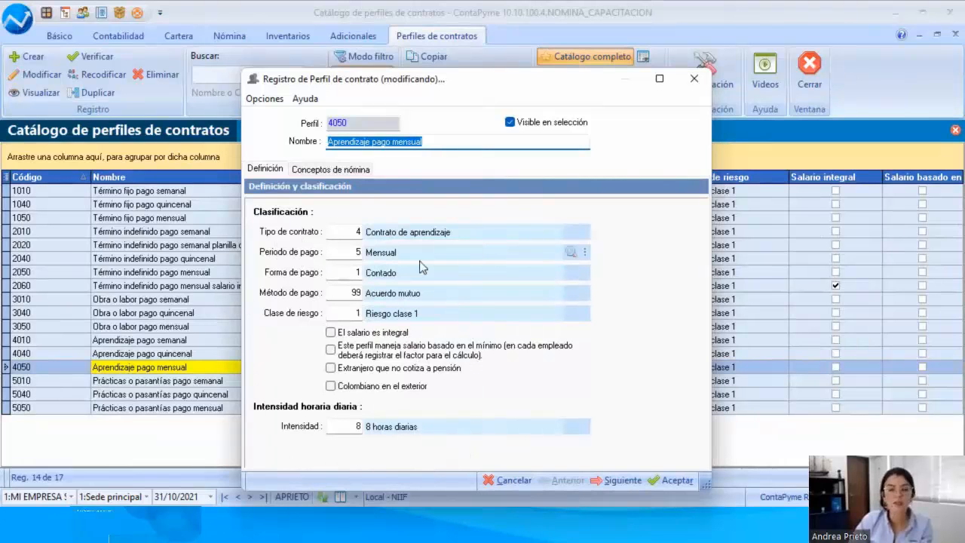
Step: Look over the apprenticeship profile's default earnings, benefits, deductions and company cost concepts, and close the profile without changes
left_click(324, 171)
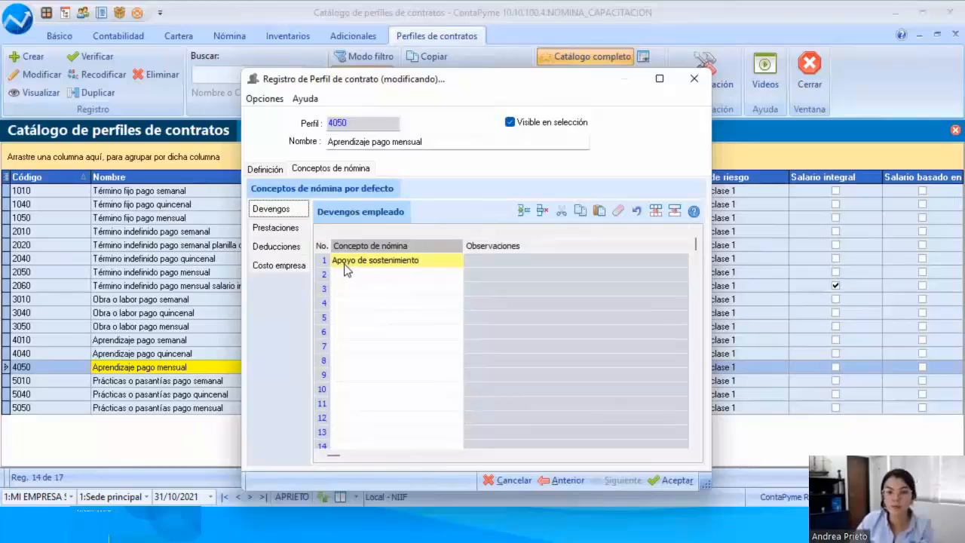
left_click(282, 236)
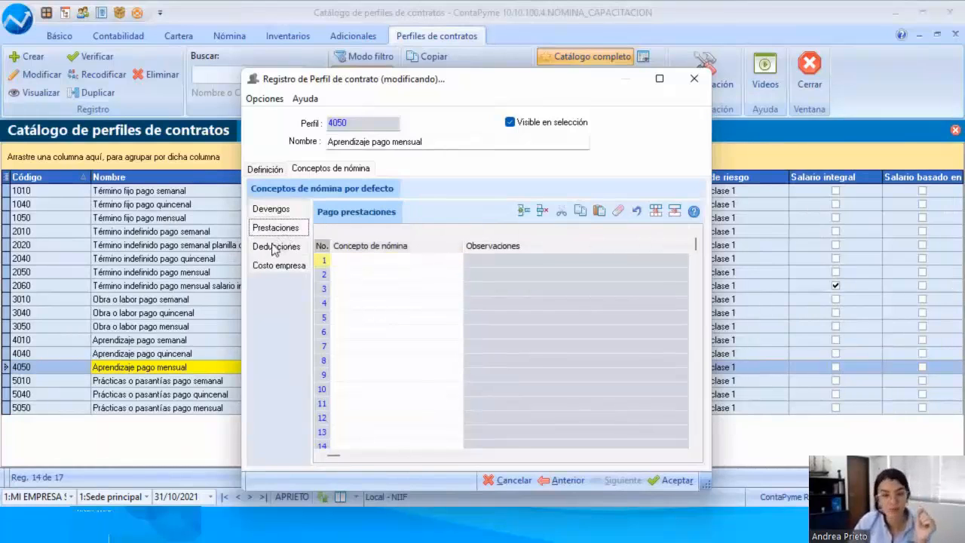
left_click(272, 253)
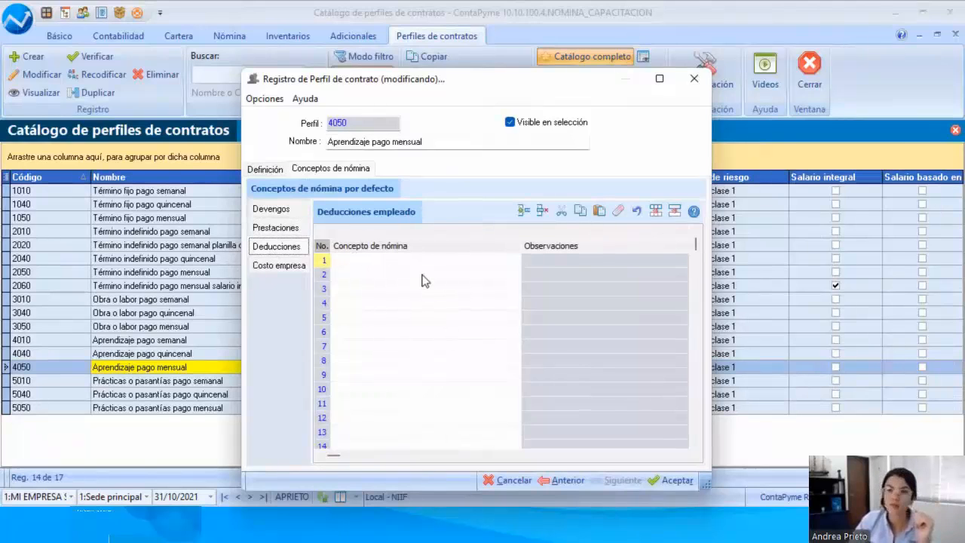
left_click(285, 270)
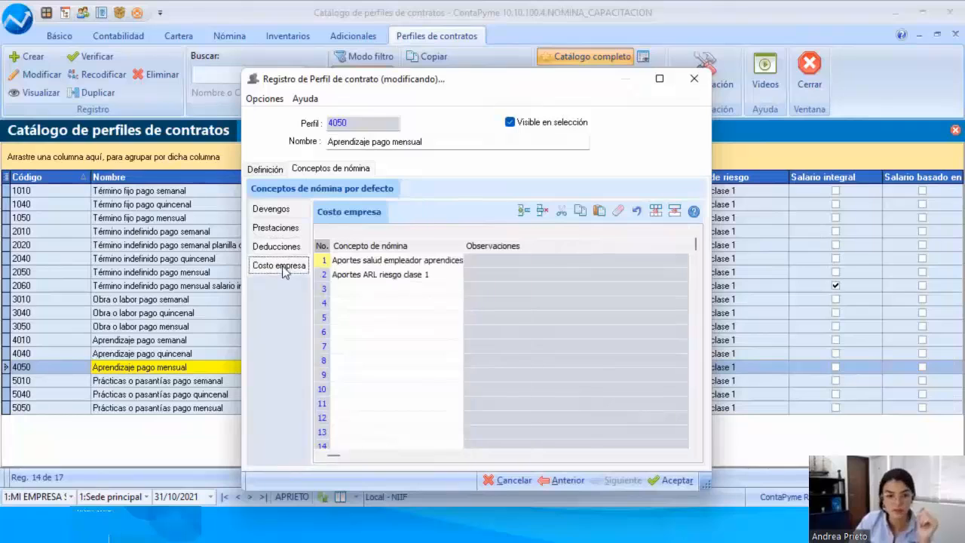
left_click_drag(465, 245, 529, 248)
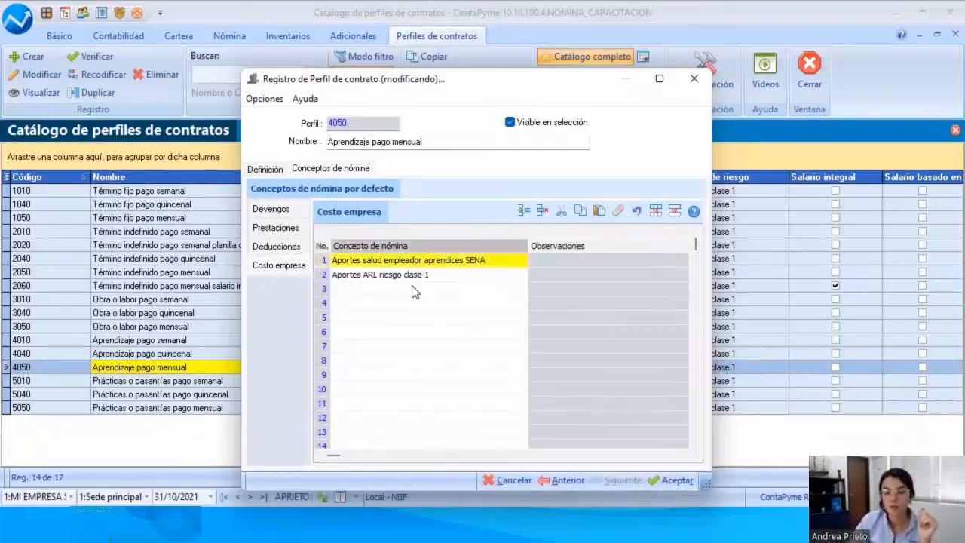
left_click(445, 275)
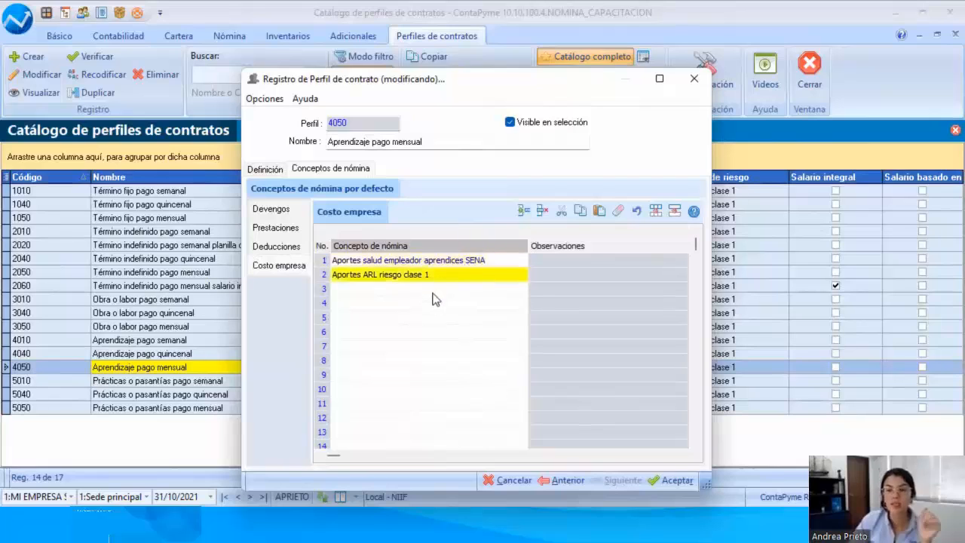
left_click(296, 212)
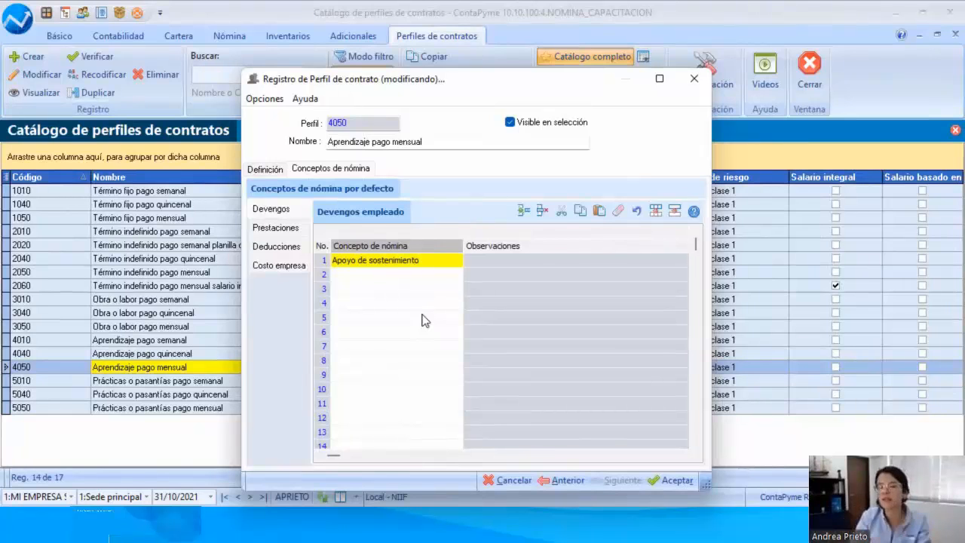
left_click(499, 480)
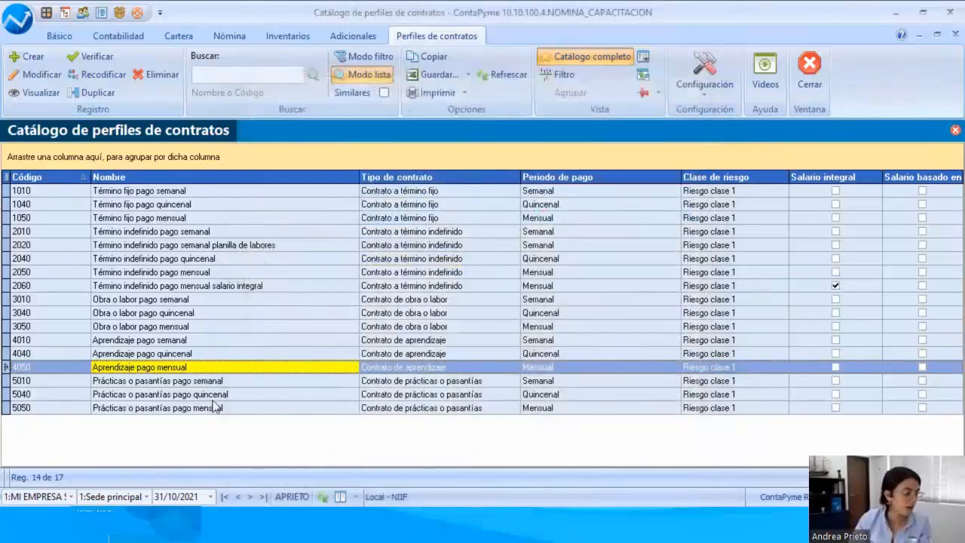
left_click(155, 525)
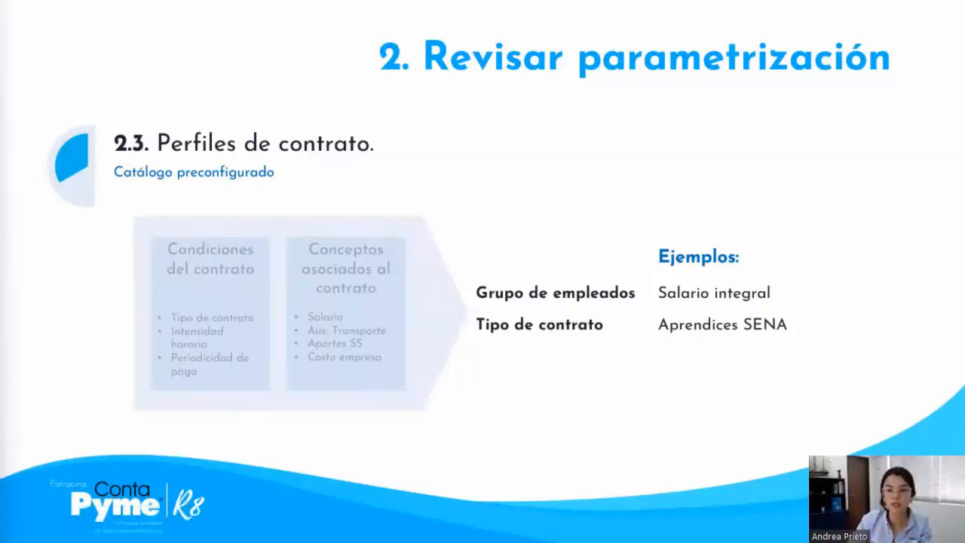
left_click(620, 444)
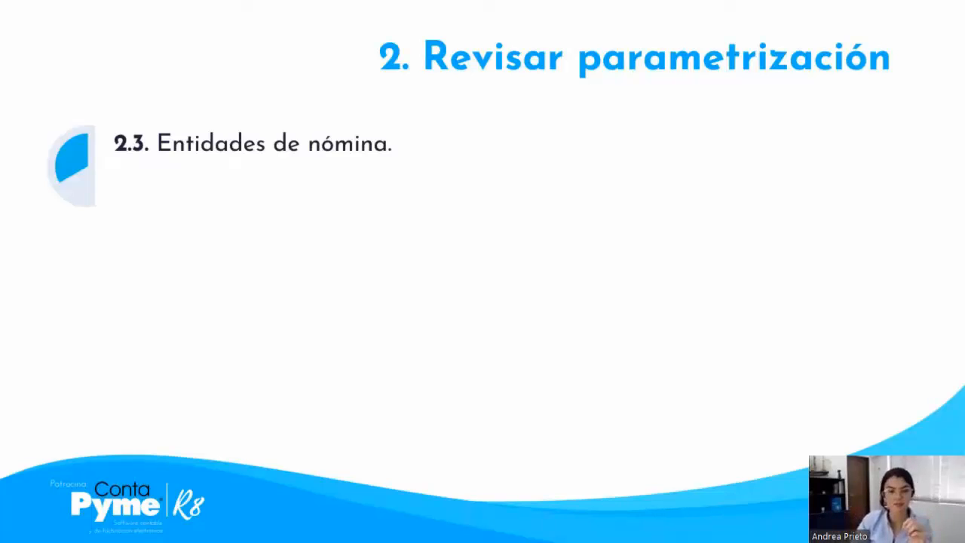
left_click(379, 416)
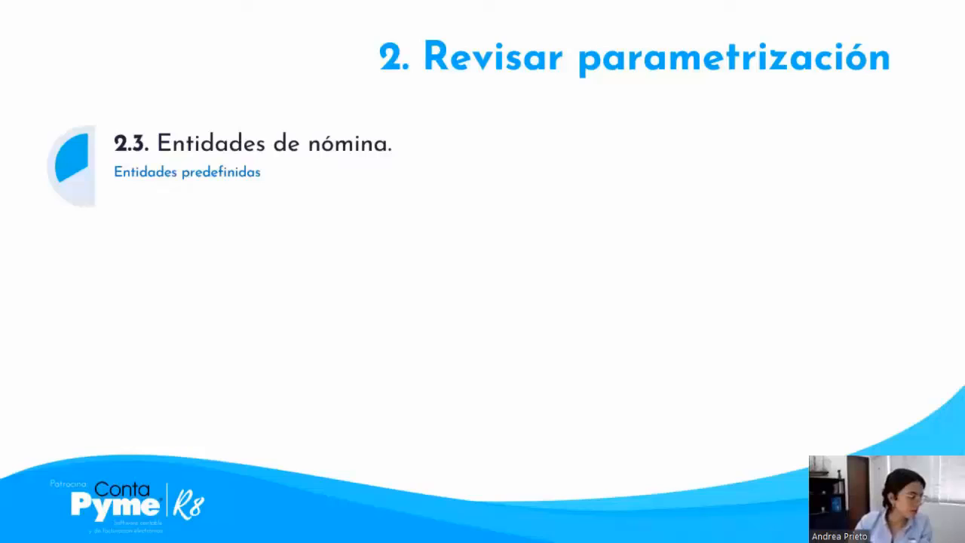
key("alt+Tab")
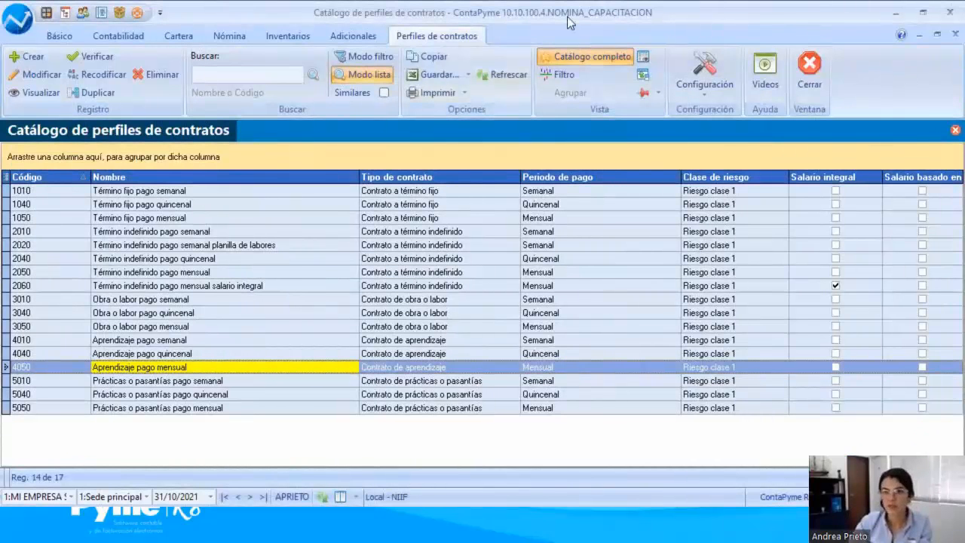
Step: Close the contract profiles catalogue and open the Proveedores catalogue of third parties
left_click(810, 71)
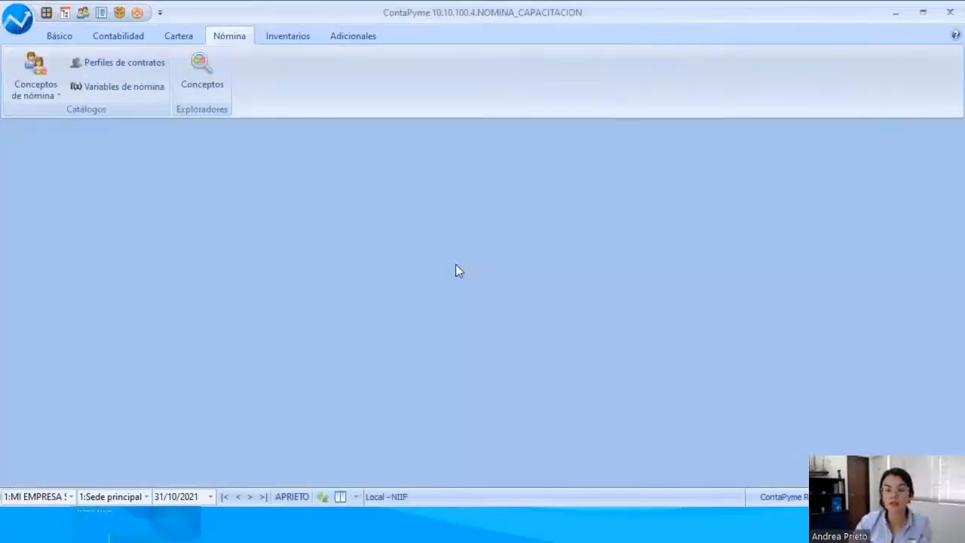
left_click(59, 35)
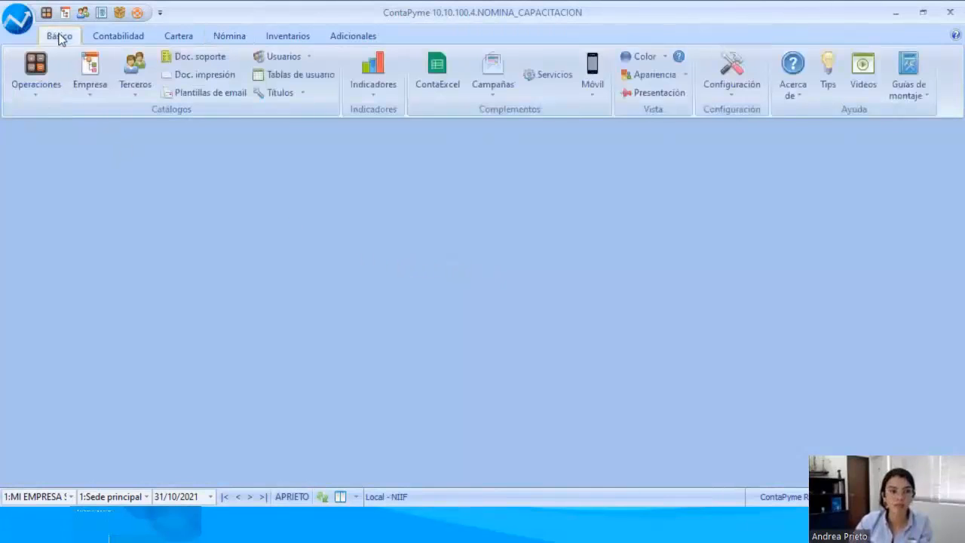
left_click(134, 91)
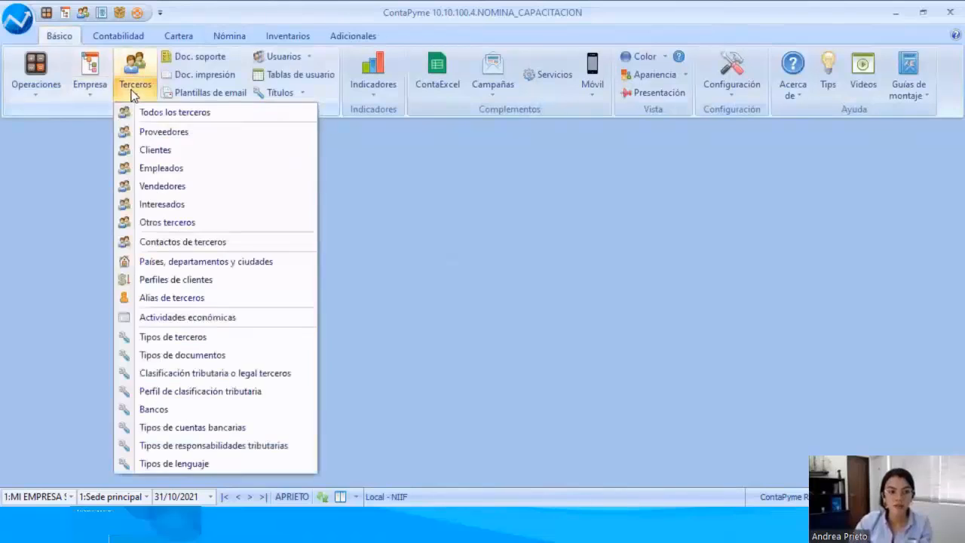
left_click(150, 136)
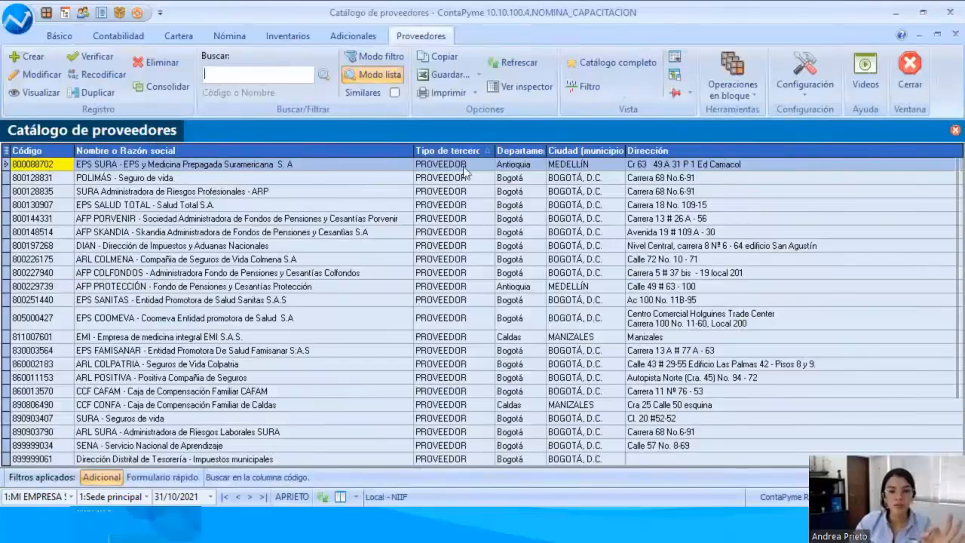
Step: Look through the predefined payroll entities in the suppliers catalogue, from the first record to the last
left_click_drag(957, 177, 959, 273)
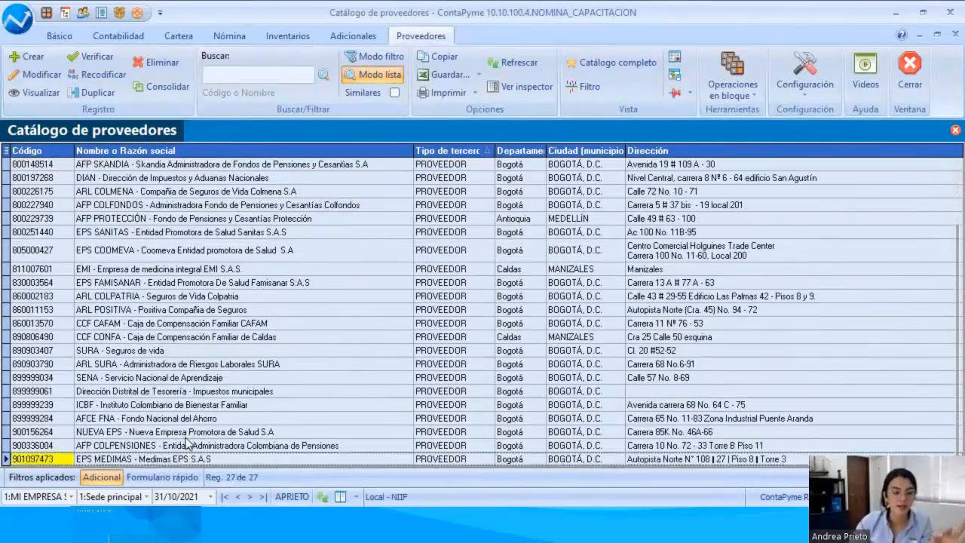
left_click(181, 276)
scroll(188, 279, "up", 12)
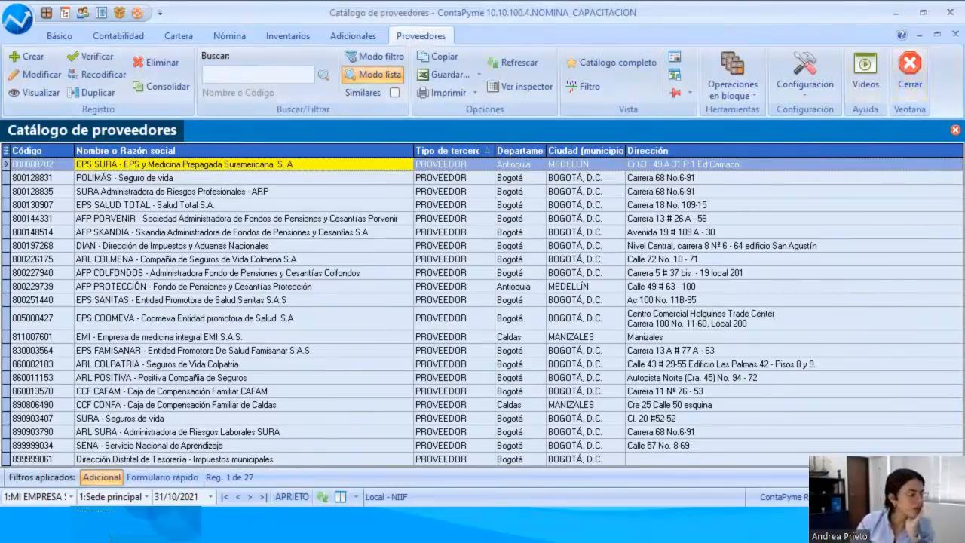
key("alt+Tab")
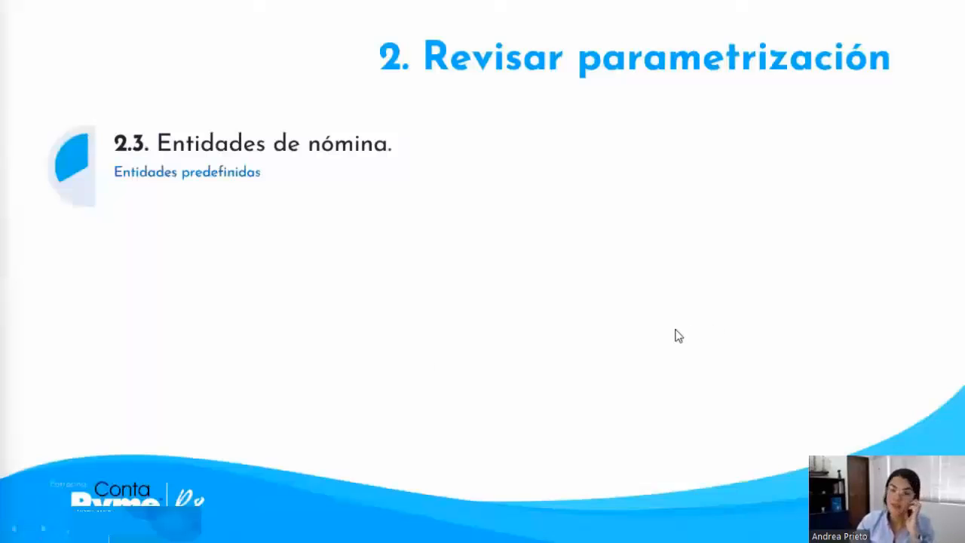
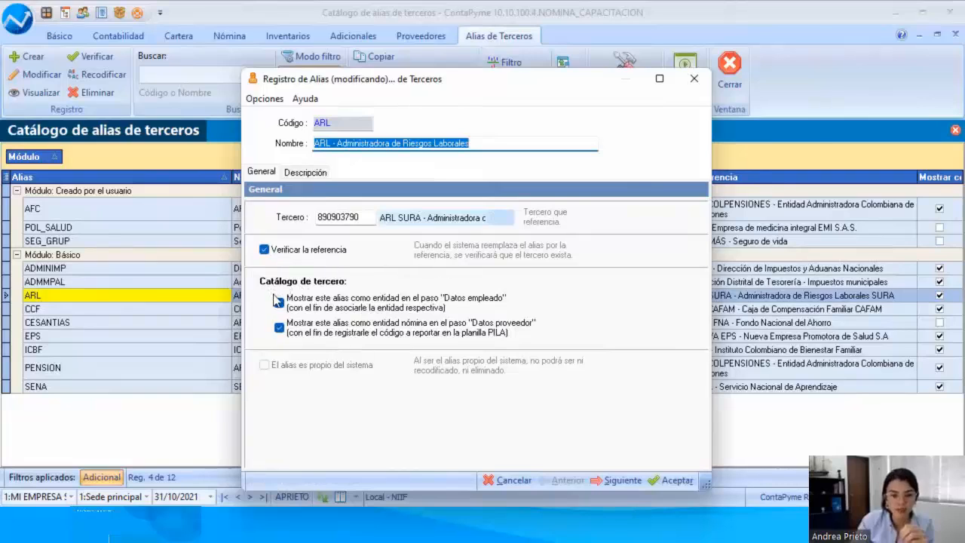
Step: Close the ARL alias record without changes and open the Empleados catalogue of third parties
left_click(278, 302)
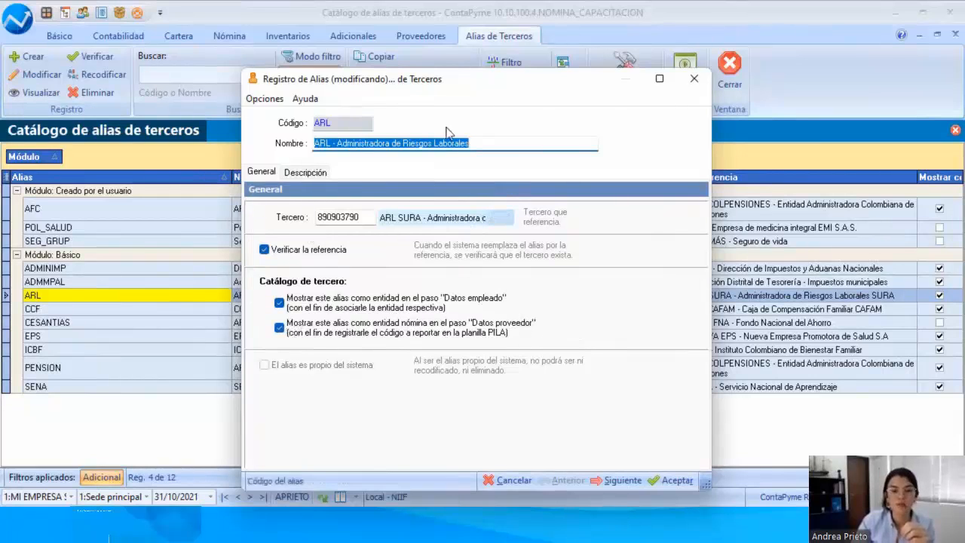
left_click(505, 480)
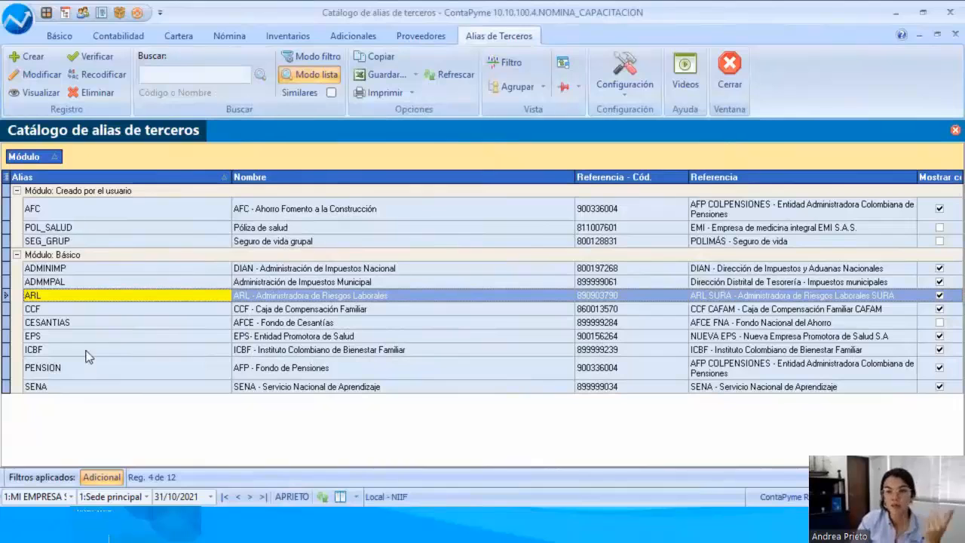
left_click(60, 36)
left_click(124, 87)
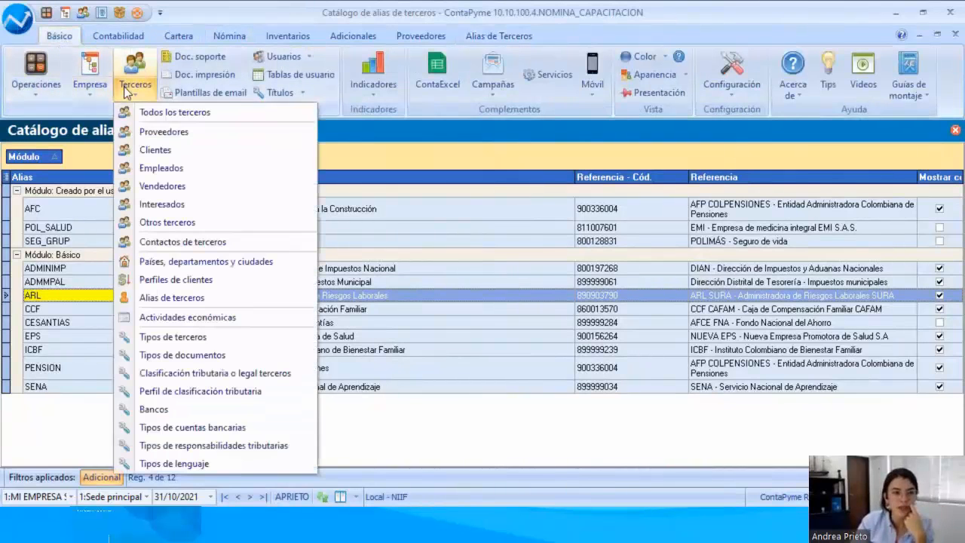
left_click(152, 167)
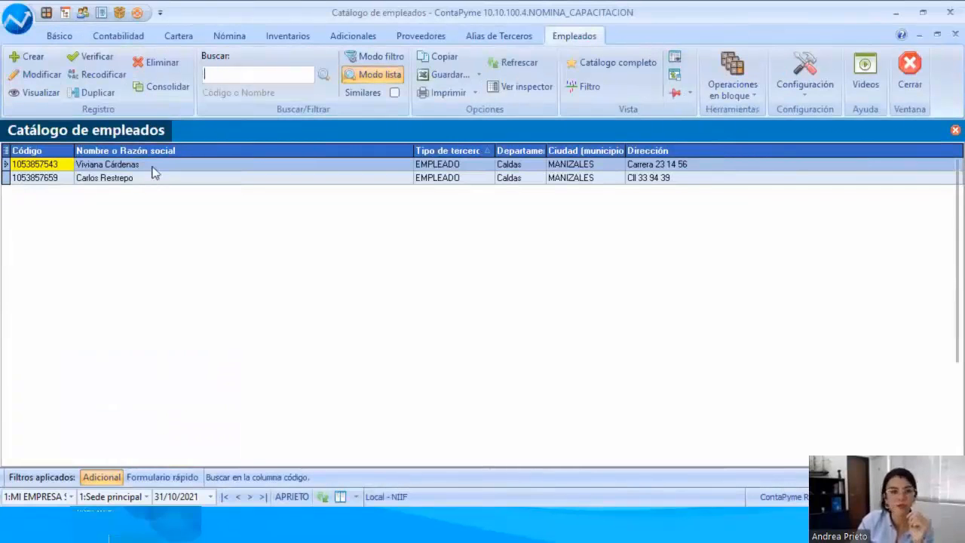
Step: Open the first employee's record for modification and show the entities in the employee data
left_click(151, 165)
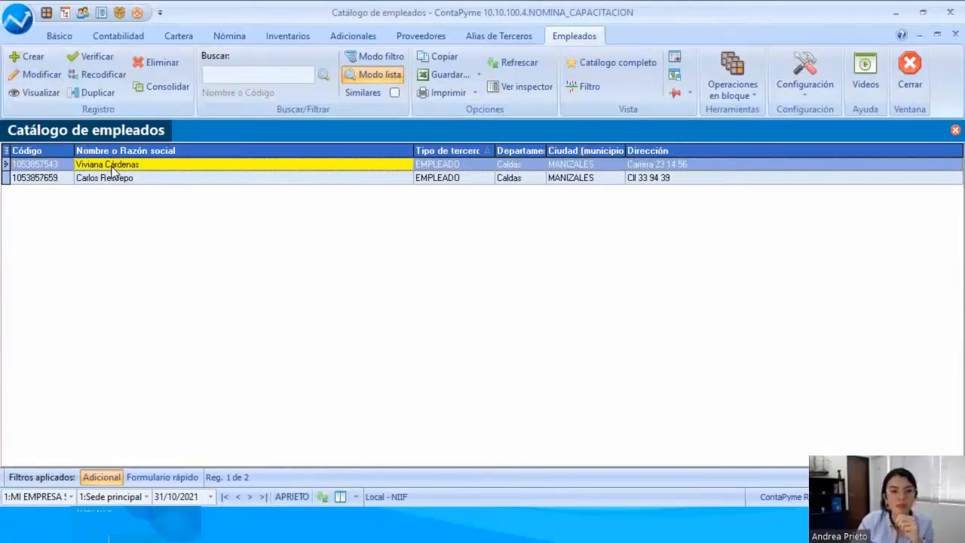
left_click(38, 74)
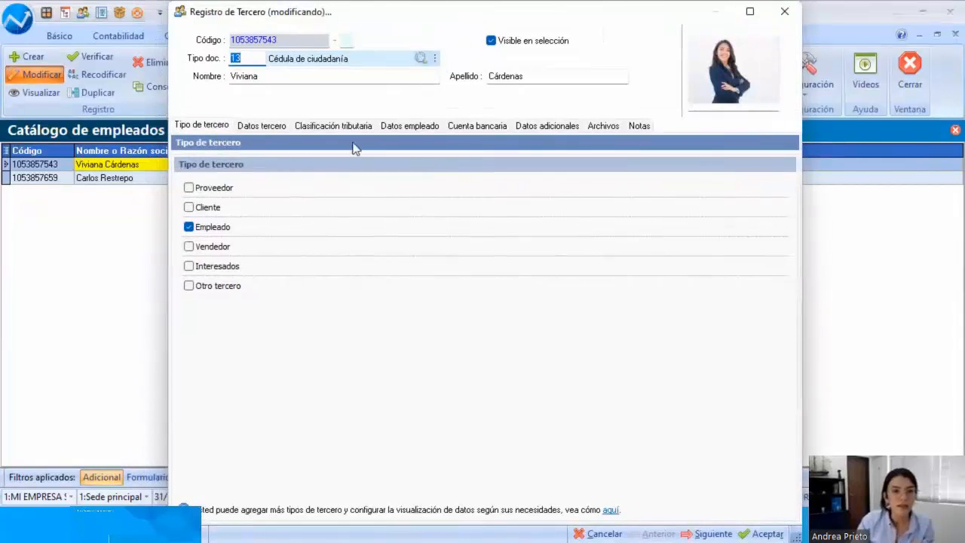
left_click(386, 126)
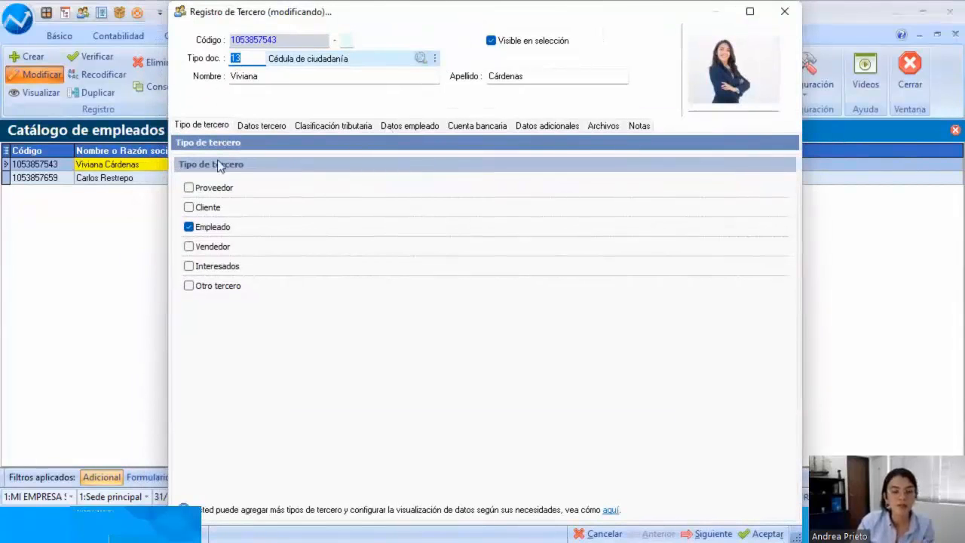
left_click(196, 185)
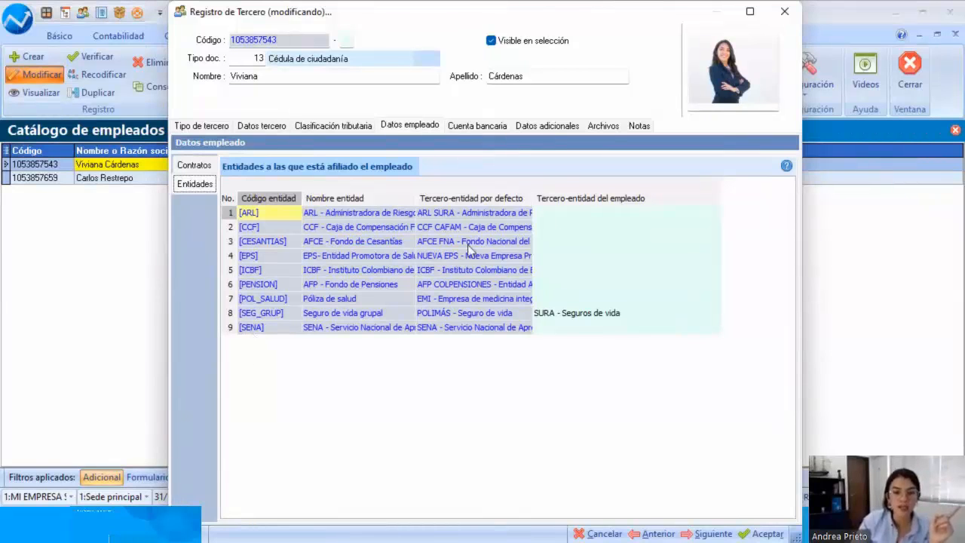
Step: Widen the default third-party entity column, review the default entities from ARL to SENA, and close the employee record without saving
left_click_drag(533, 191, 700, 195)
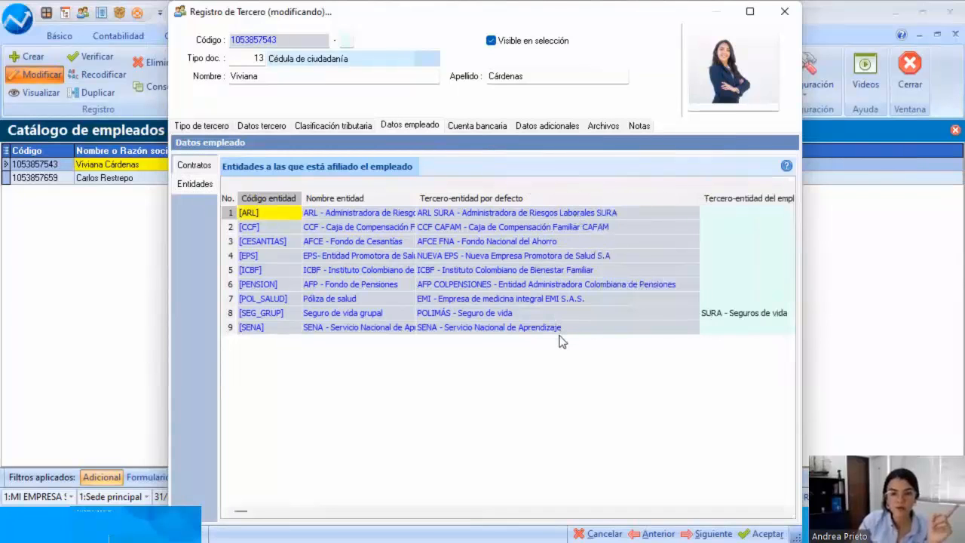
left_click(349, 213)
left_click(454, 212)
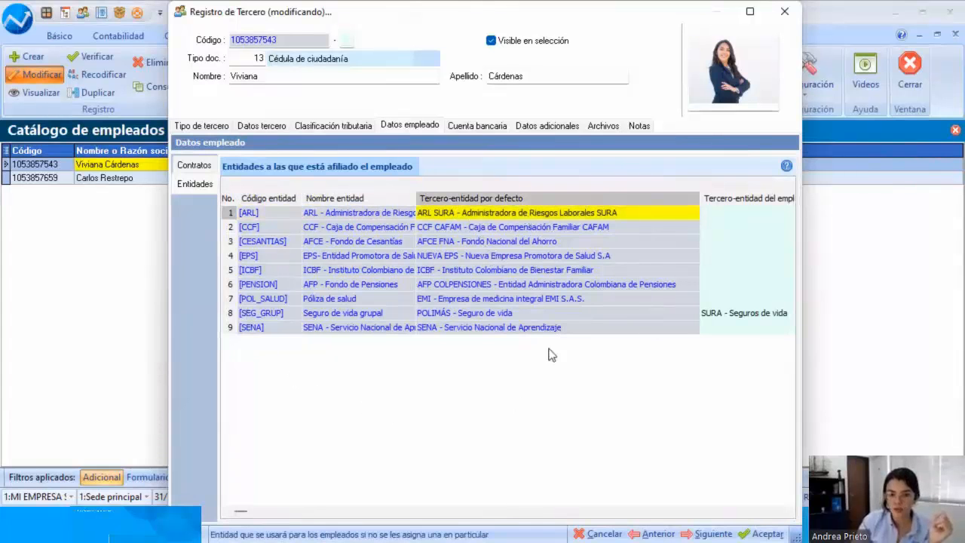
left_click(520, 330)
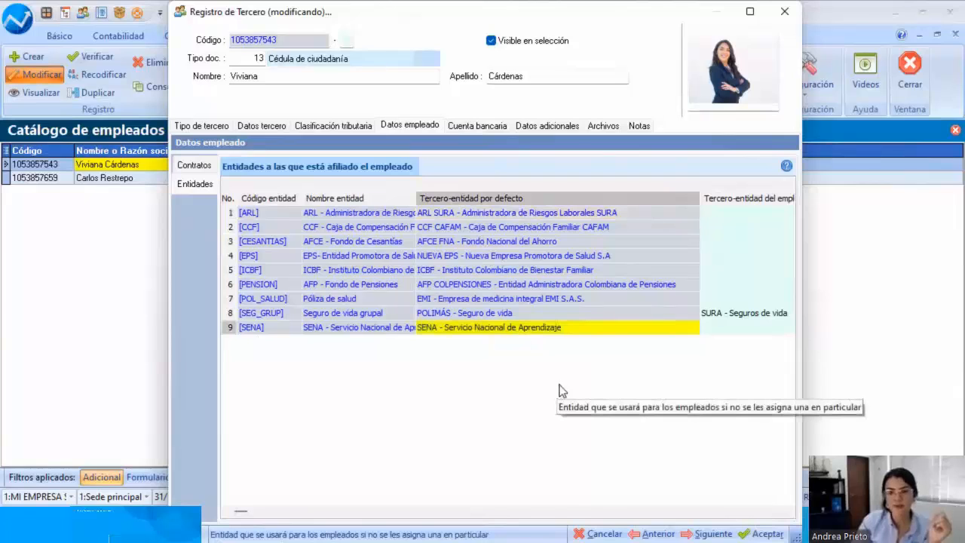
left_click(596, 533)
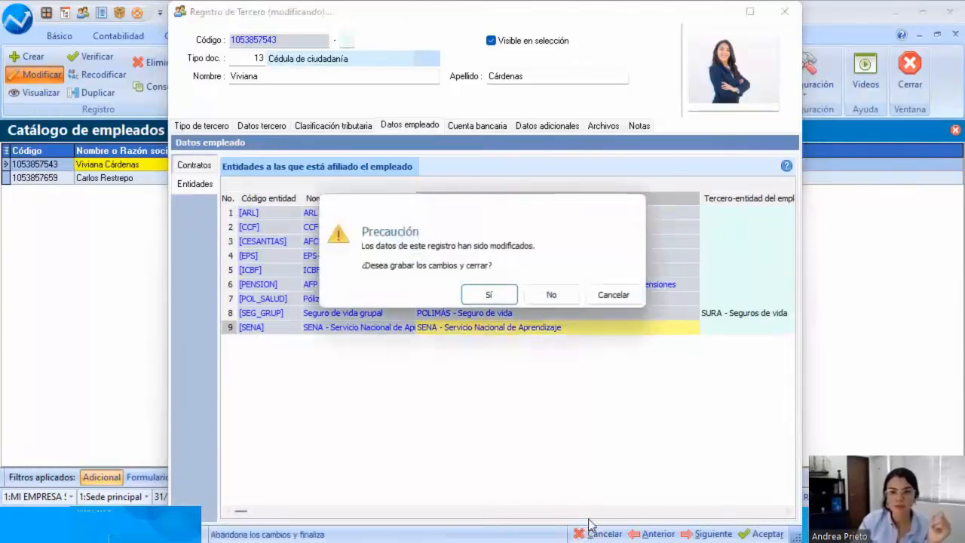
left_click(552, 295)
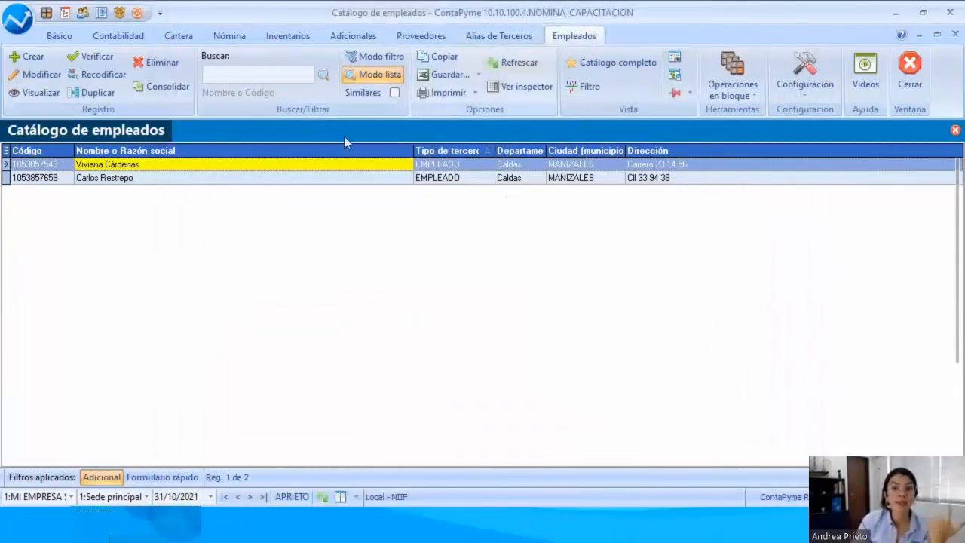
Step: Open the payroll concepts catalogue, filter it by "salud" and expand the Deducción empleado group
left_click(214, 182)
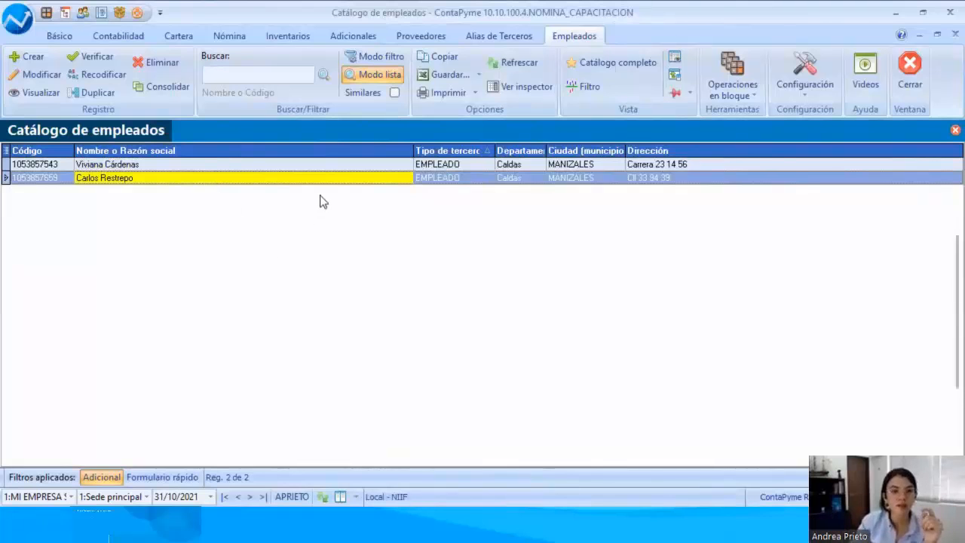
left_click(230, 37)
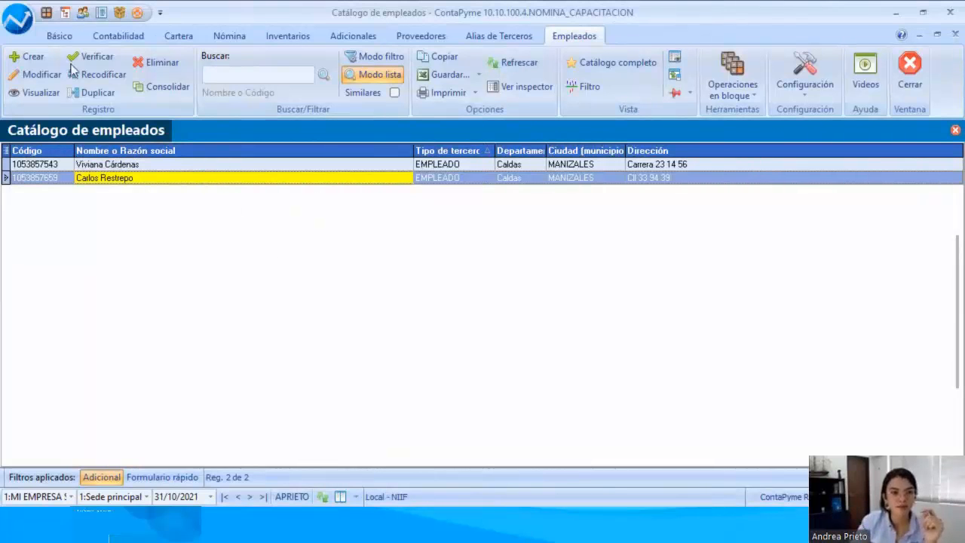
left_click(39, 65)
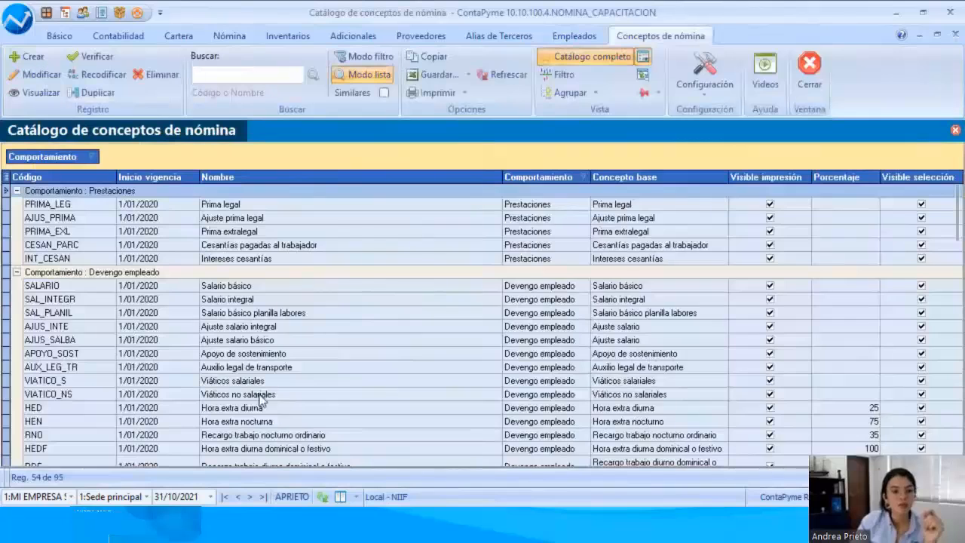
left_click(260, 313)
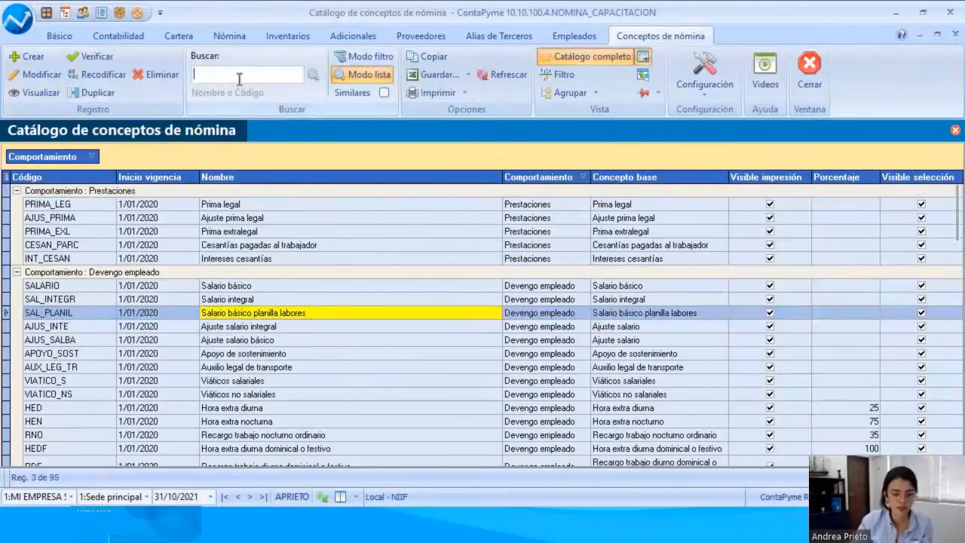
left_click(343, 55)
type("s")
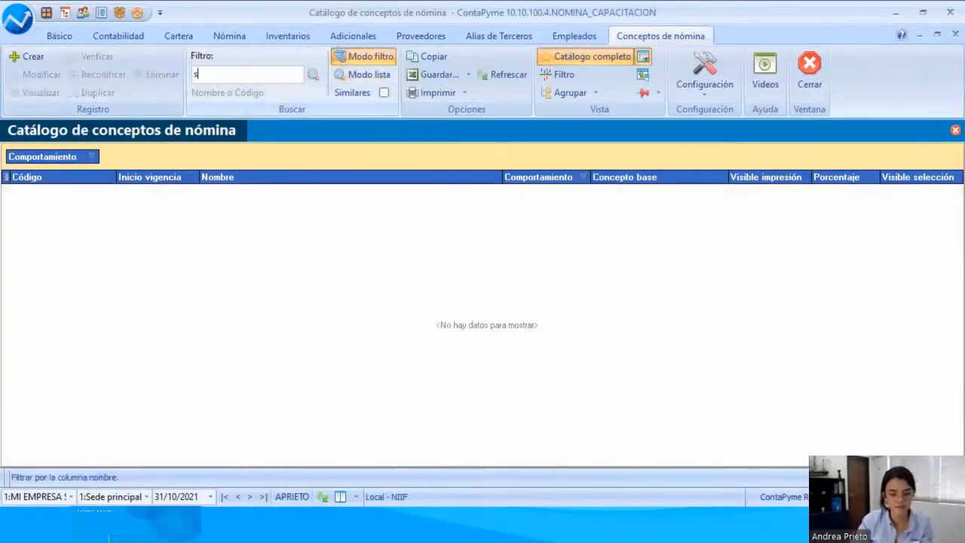
type("alud")
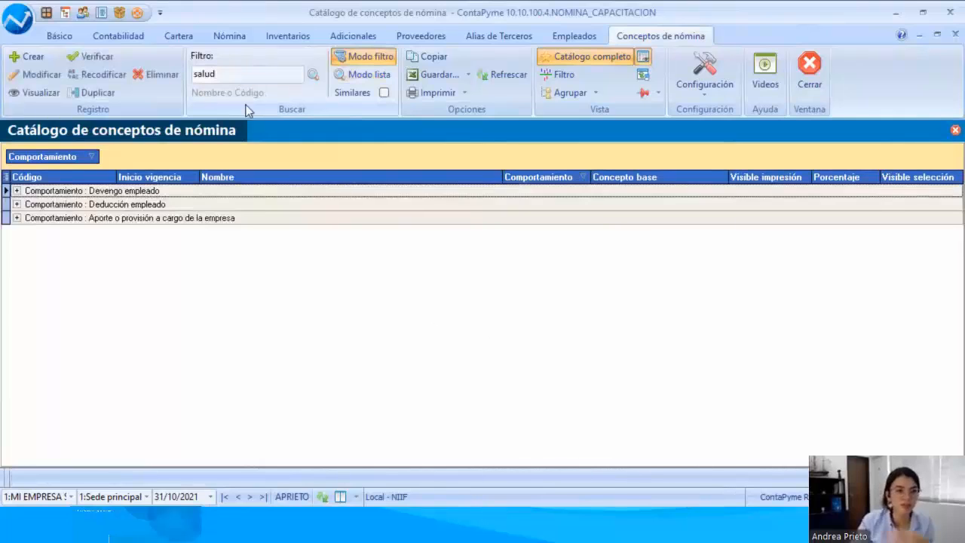
left_click(17, 204)
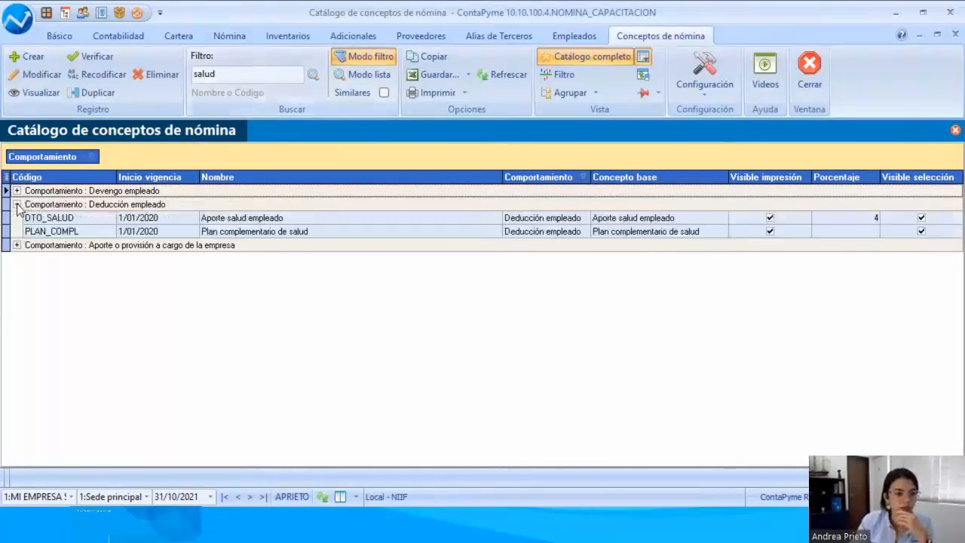
Step: Open the Aporte salud empleado concept, examine the credit account and third-party alias in its accounting setup, and close it
left_click(234, 220)
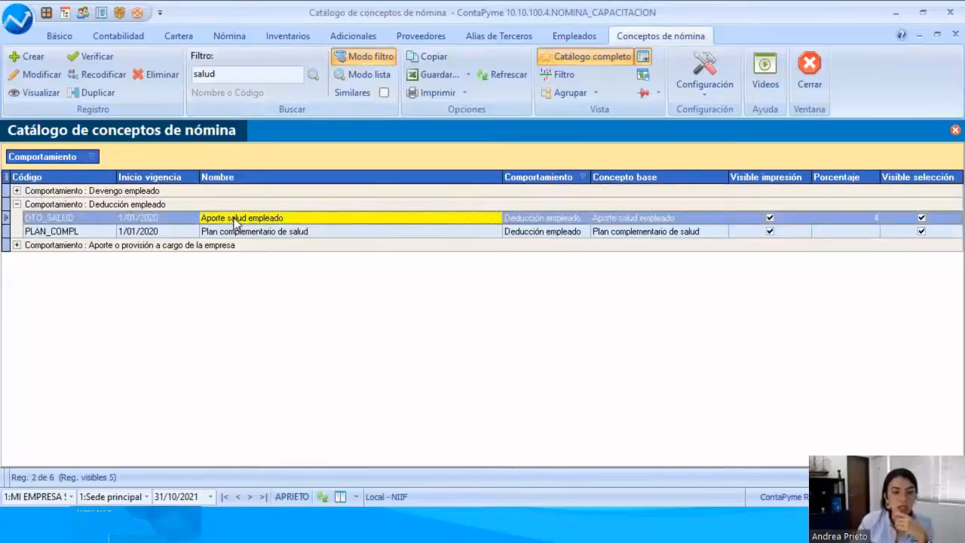
double_click(234, 220)
left_click(449, 176)
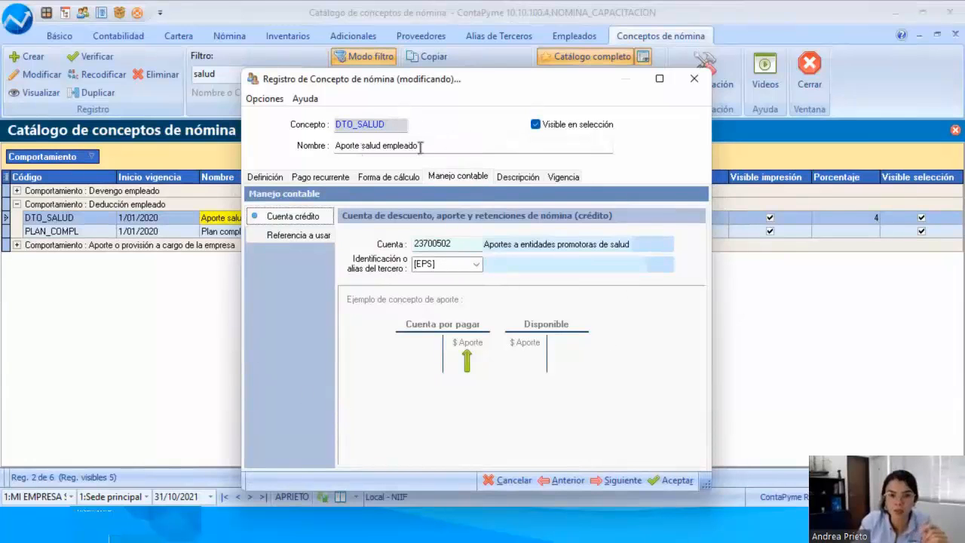
left_click_drag(420, 147, 336, 148)
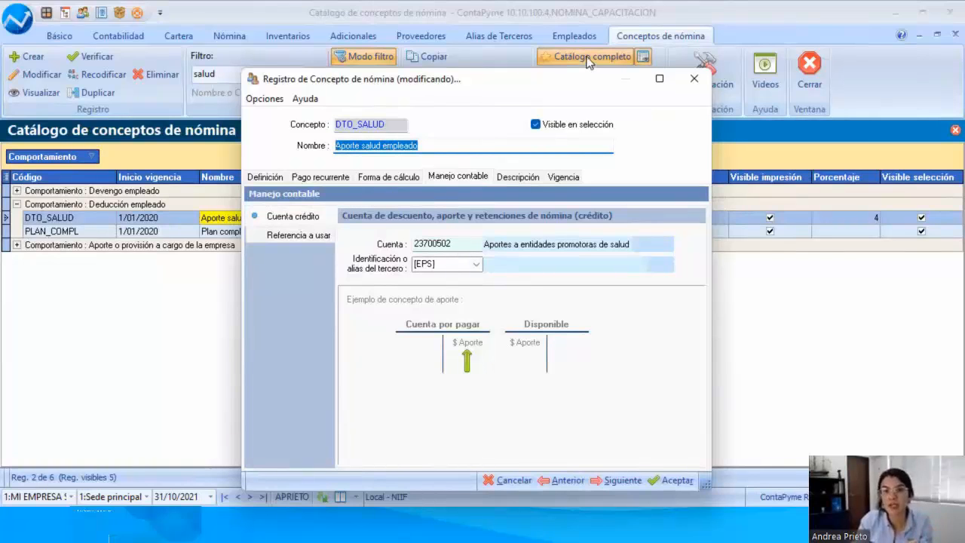
left_click_drag(484, 82, 412, 101)
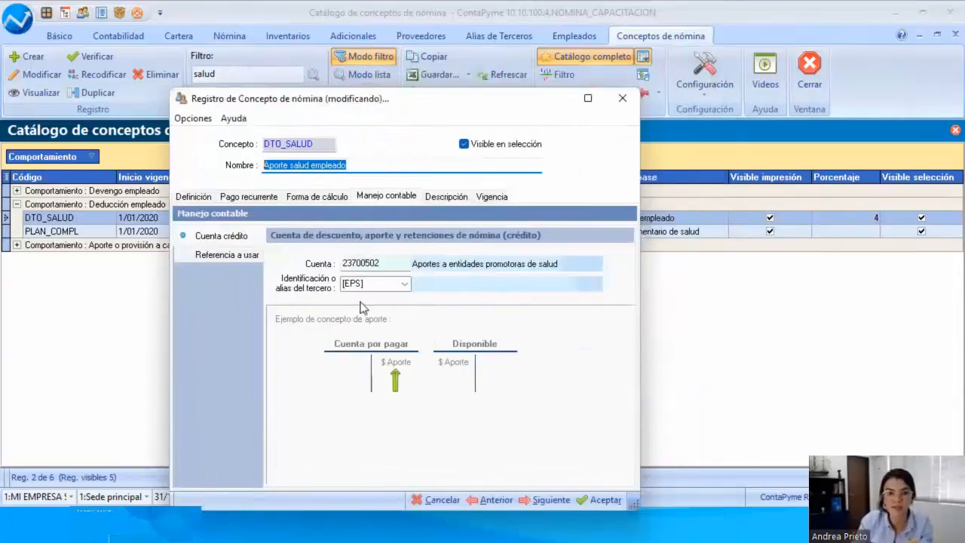
left_click_drag(498, 111, 435, 113)
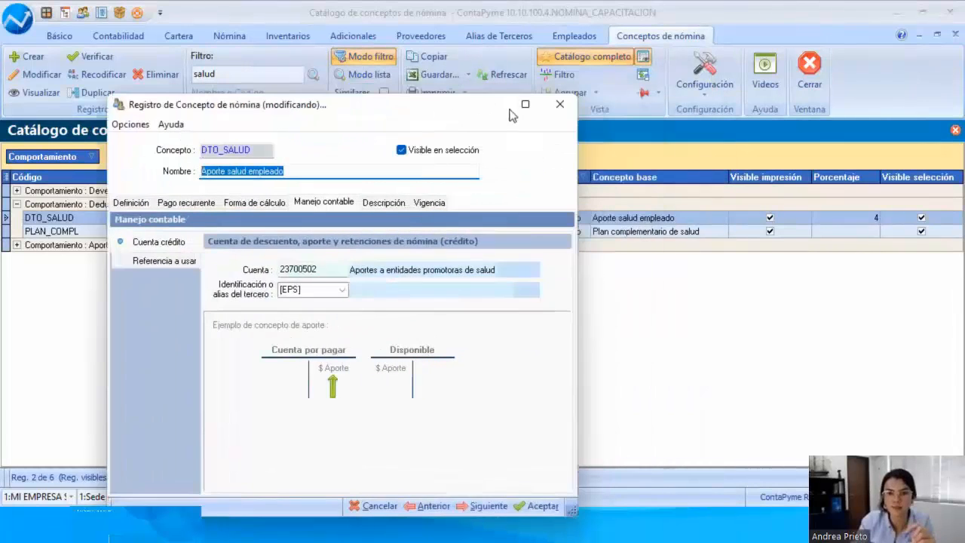
left_click(558, 99)
Step: Return to the employees catalogue, reopen the first employee's record and check the deductions associated with the contract
left_click(578, 37)
double_click(163, 168)
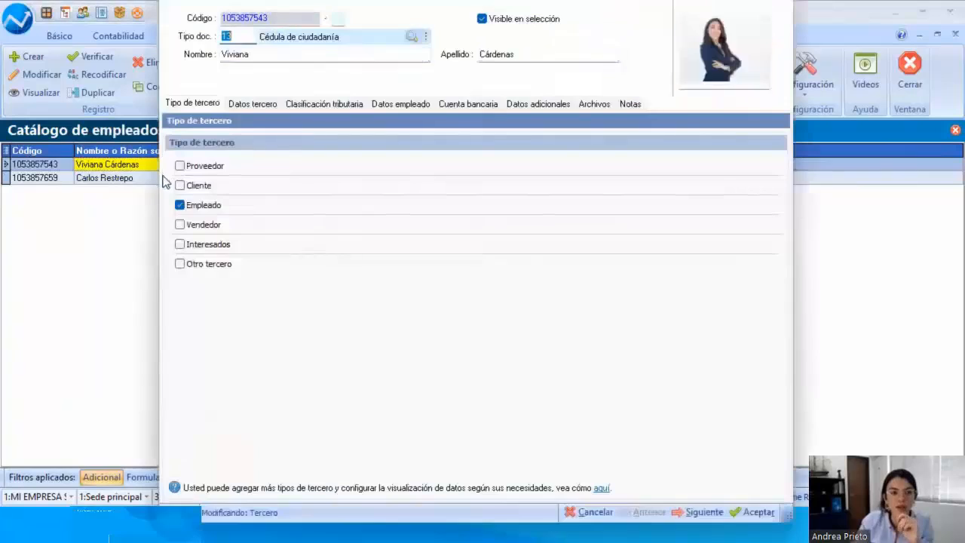
left_click(401, 104)
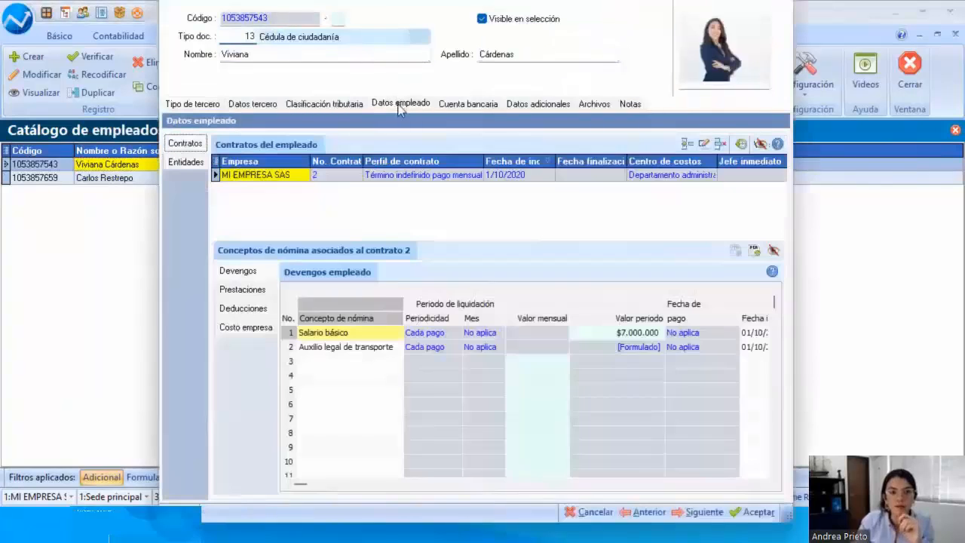
left_click(239, 309)
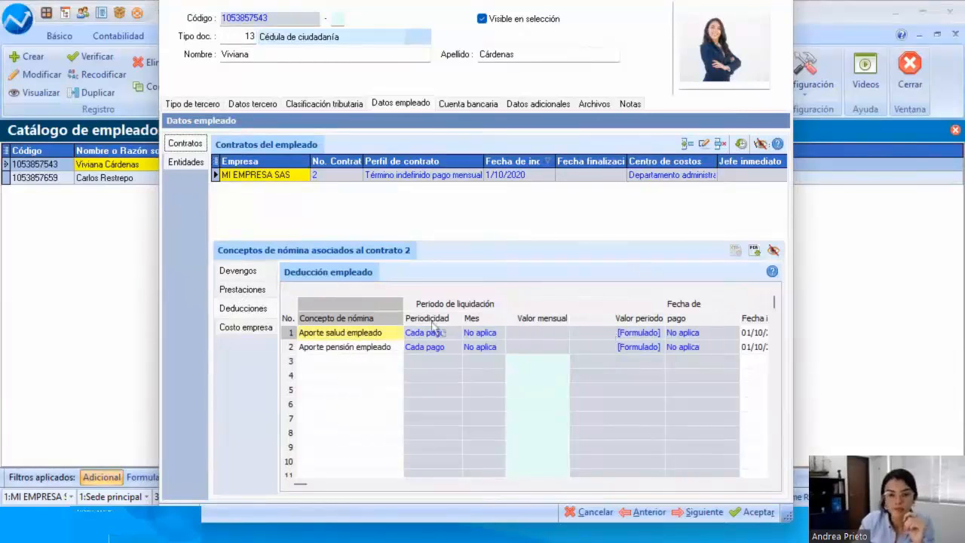
Step: In the employee's entities, assign EPS COOMEVA as the employee's own third-party entity for the EPS alias
left_click(186, 162)
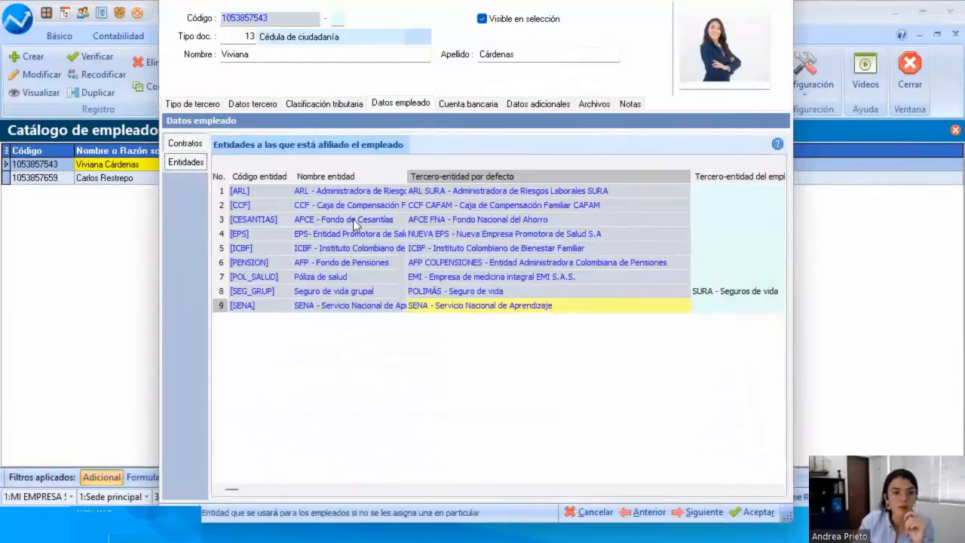
left_click(244, 223)
left_click(243, 235)
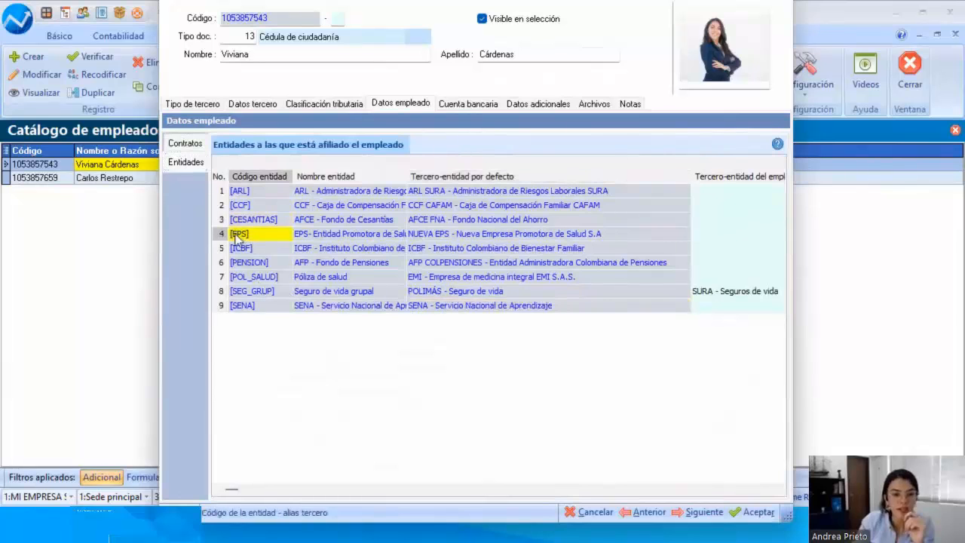
left_click(428, 236)
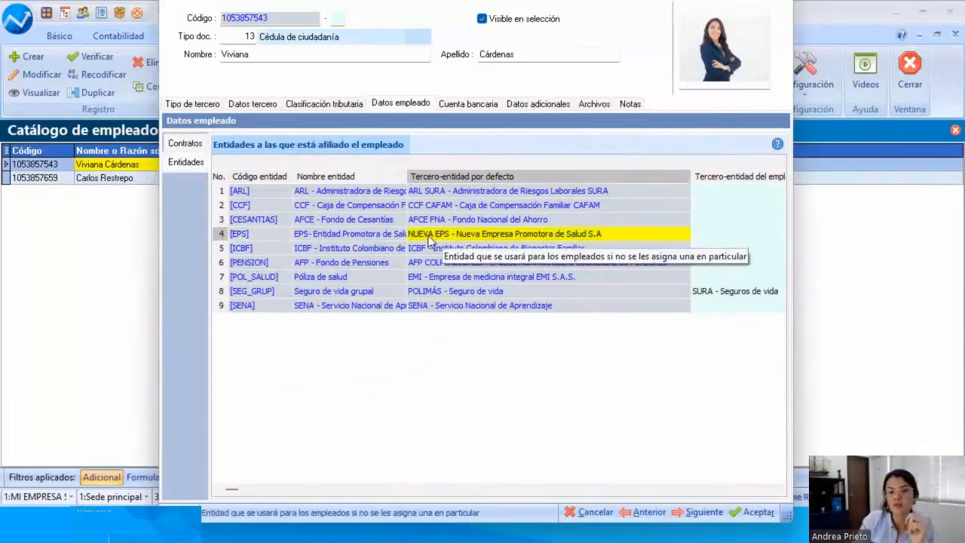
left_click(698, 236)
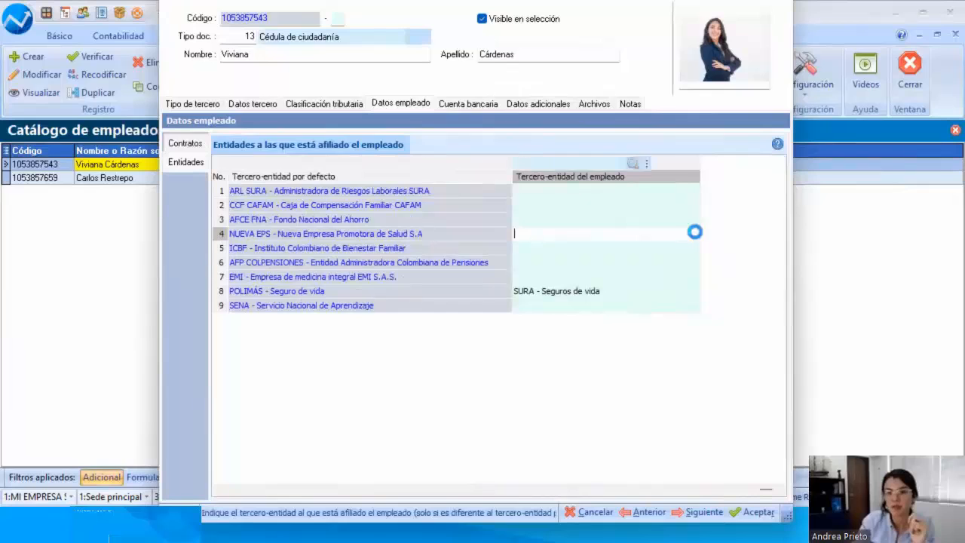
left_click(695, 231)
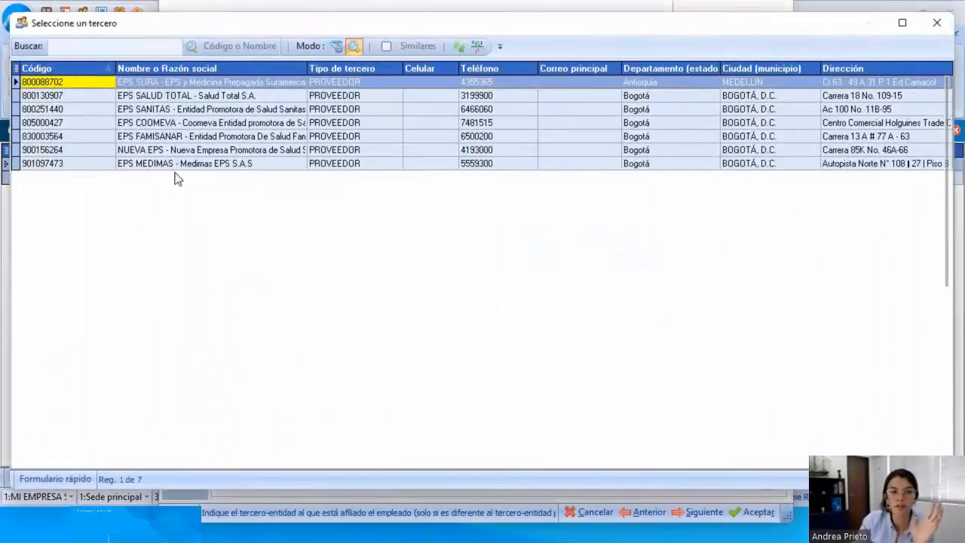
left_click(155, 123)
double_click(155, 122)
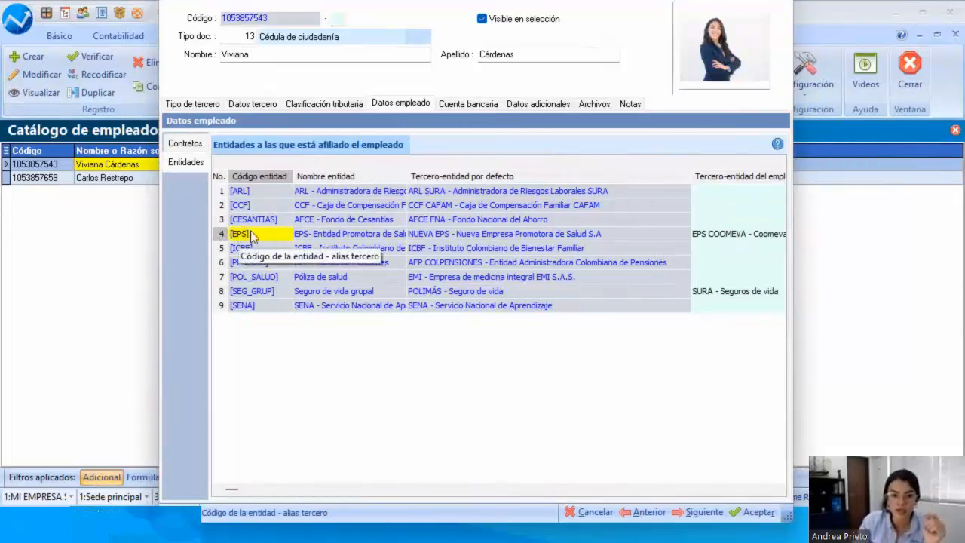
left_click(735, 234)
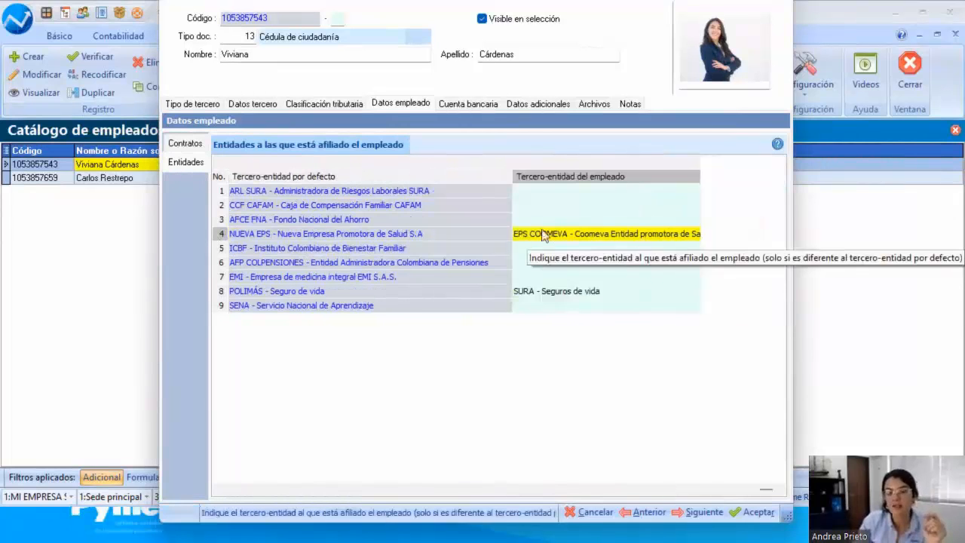
Step: Discard the changes in the employee's record, then switch to the presentation and advance it to the point on creating new entities
left_click(571, 514)
left_click(550, 294)
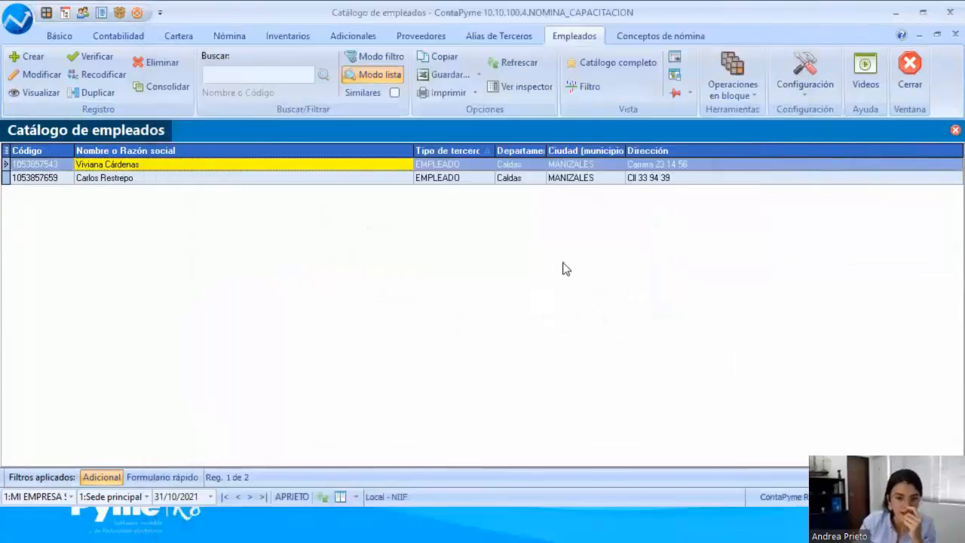
key("alt+Tab")
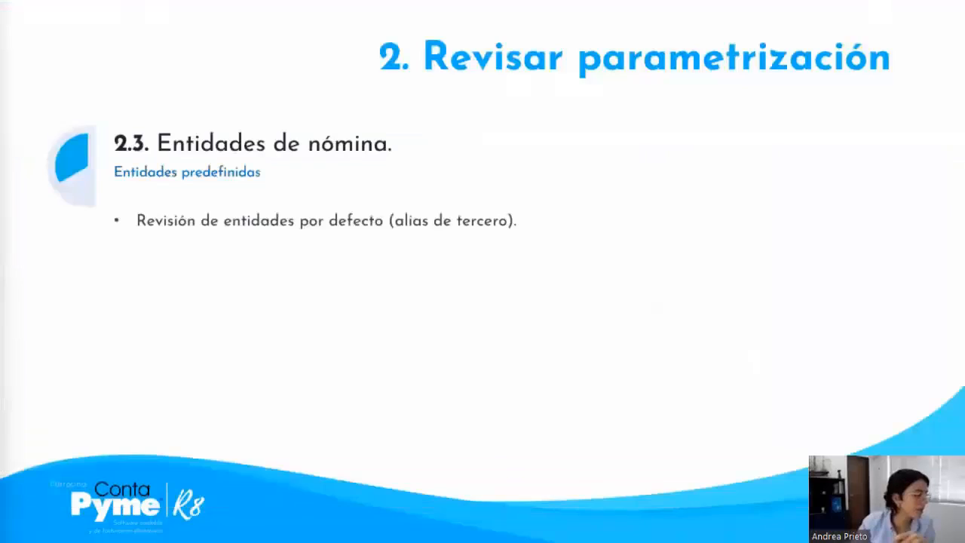
left_click(576, 302)
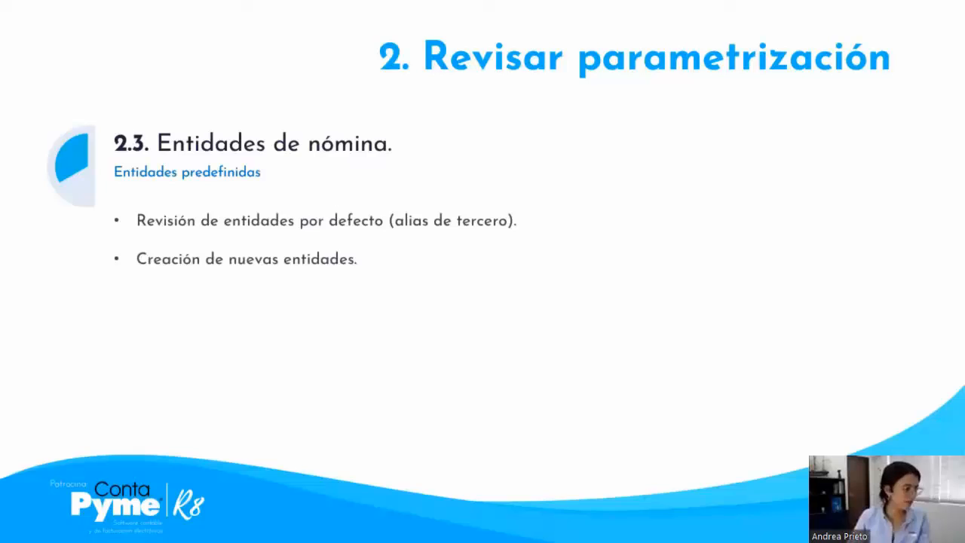
Step: Switch back to ContaPyme and open the EPS SURA record from the suppliers catalogue to check its third-party type
key("alt+Tab")
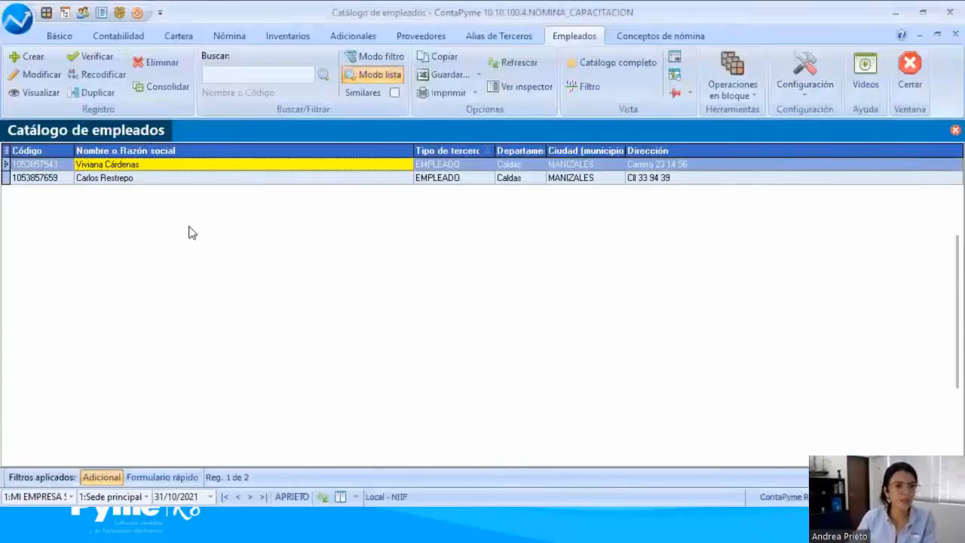
left_click(422, 34)
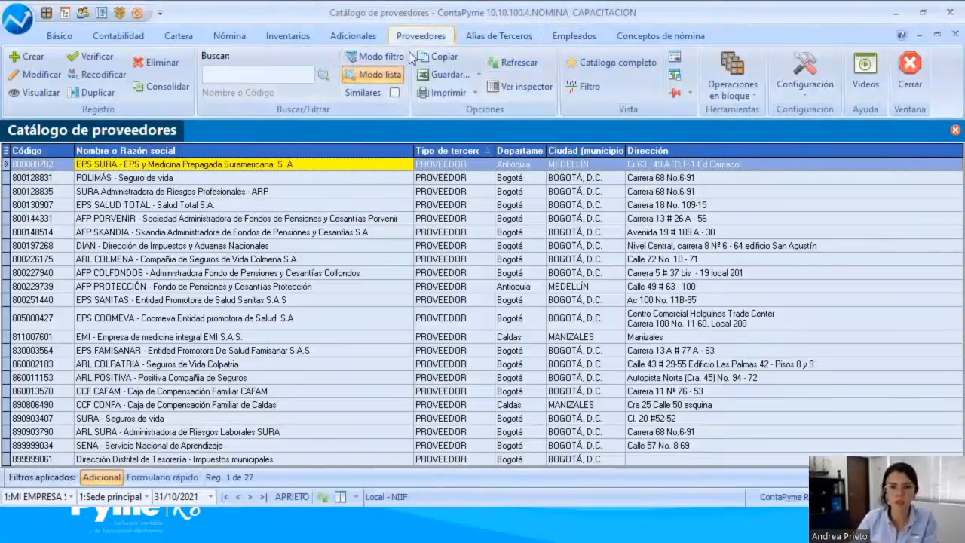
double_click(119, 170)
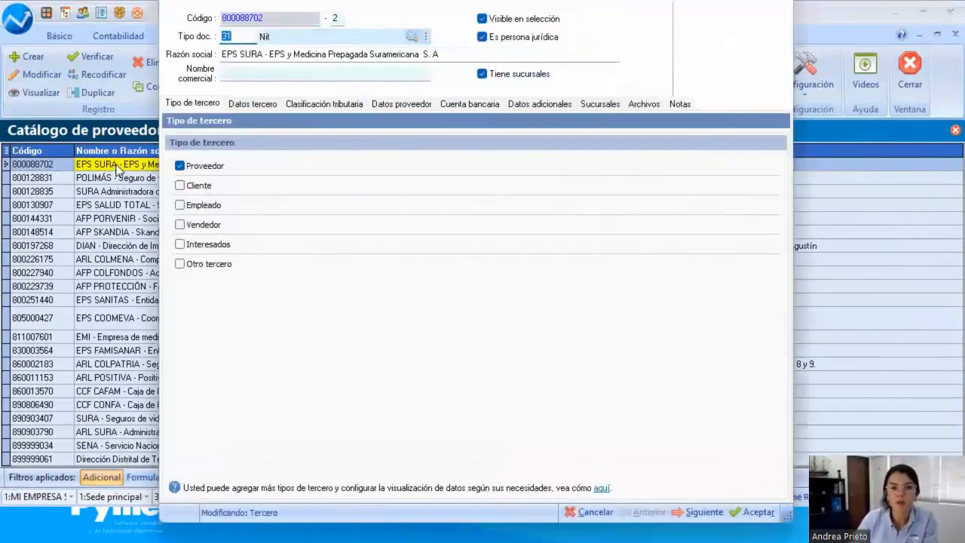
left_click_drag(160, 30, 221, 74)
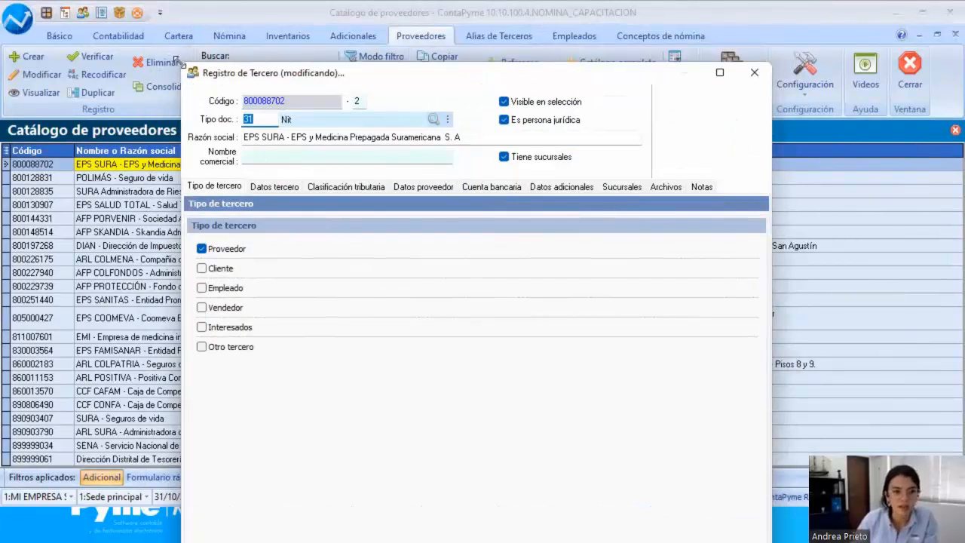
left_click_drag(180, 62, 180, 128)
left_click_drag(266, 135, 208, 36)
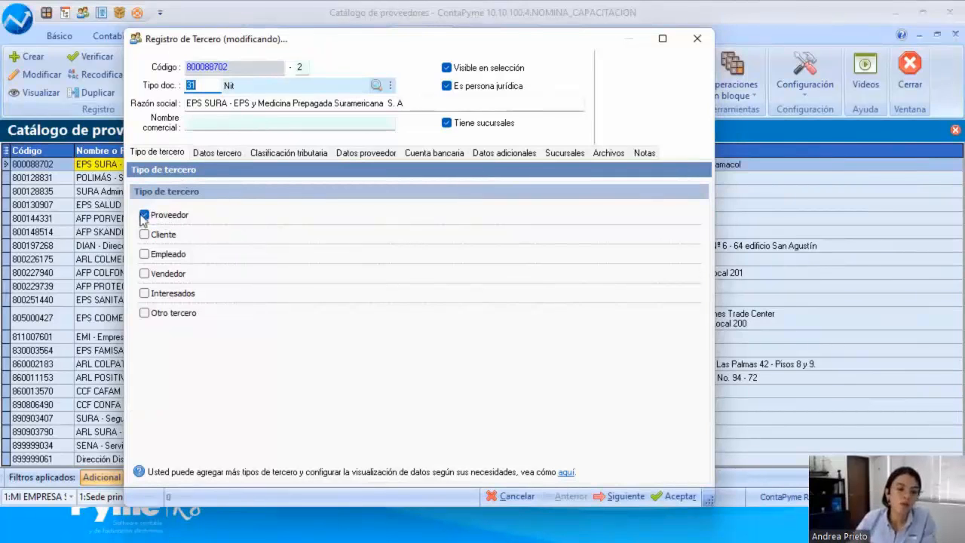
Step: Examine EPS SURA's supplier type and the payroll services it provides, including its PILA form code
left_click(369, 155)
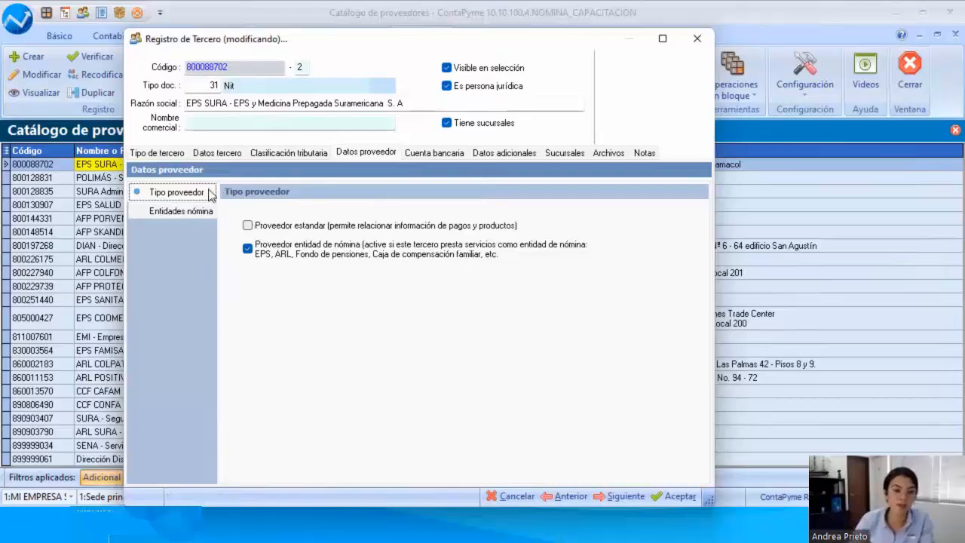
left_click(175, 213)
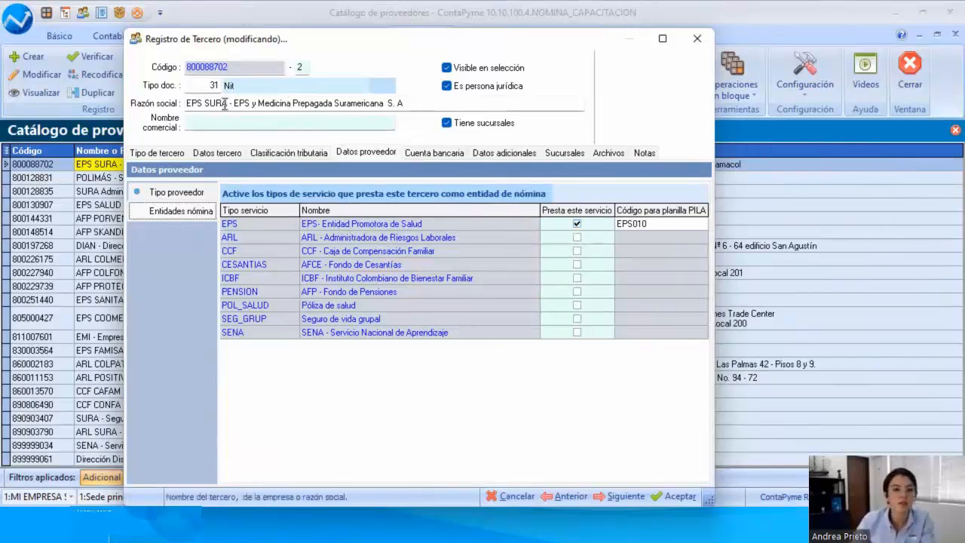
left_click_drag(205, 104, 370, 101)
left_click(320, 224)
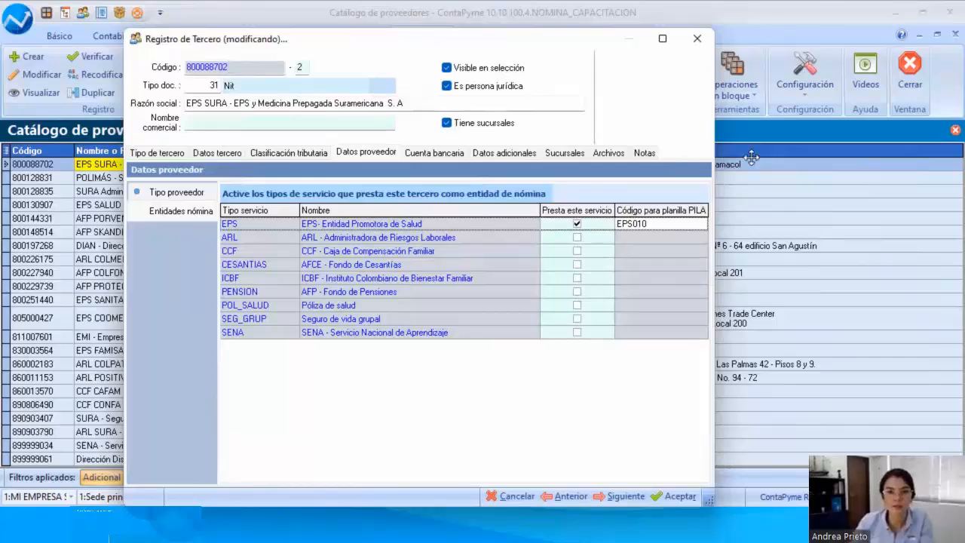
Step: Look through the bank account, additional data and branch sections of the EPS SURA record
left_click_drag(429, 43, 338, 37)
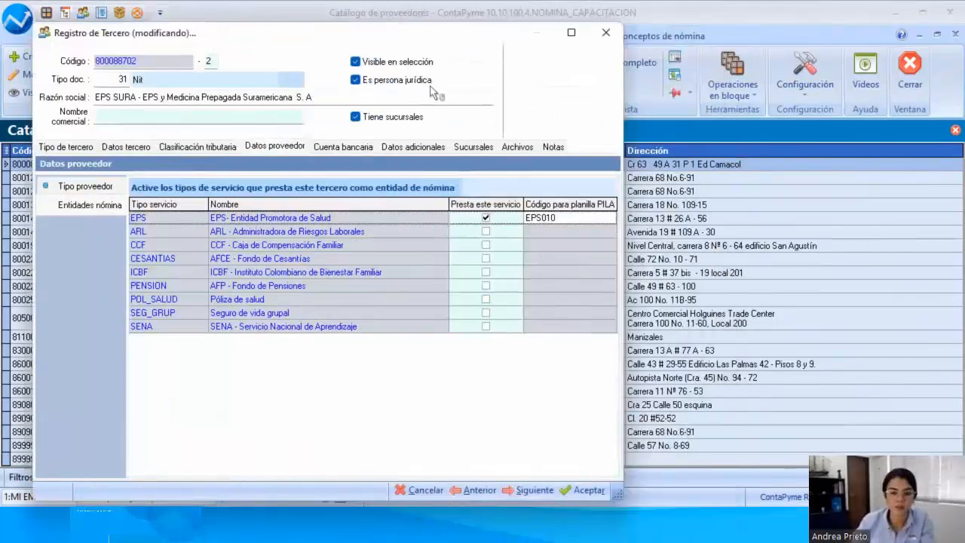
left_click(351, 148)
left_click(413, 147)
left_click(471, 149)
left_click(343, 148)
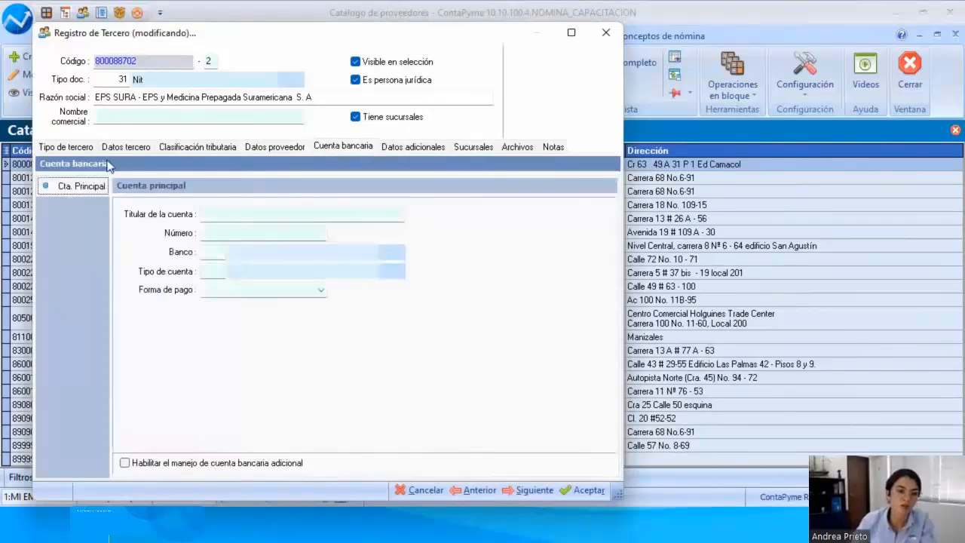
Step: Go over the third-party type, supplier type and payroll entity settings of EPS SURA once more
left_click(67, 148)
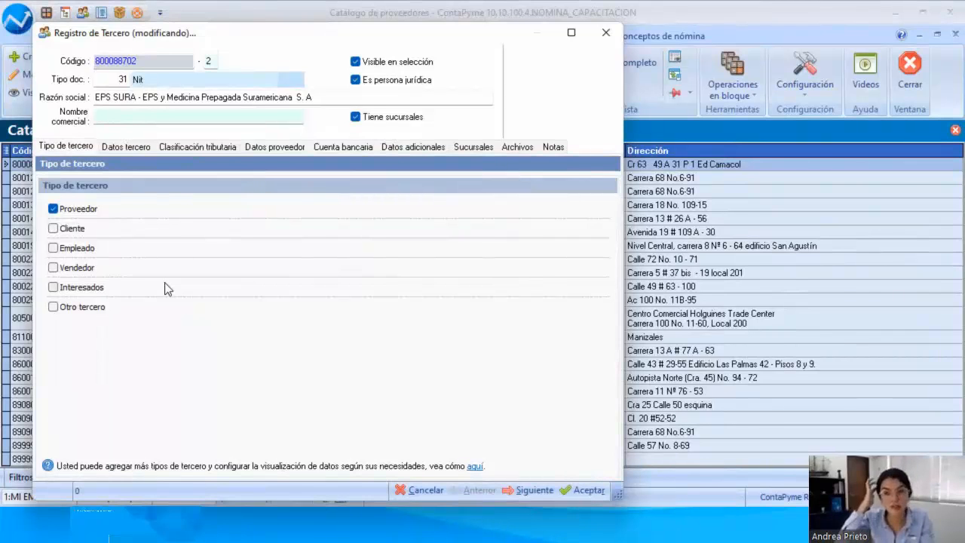
left_click(286, 147)
left_click(82, 187)
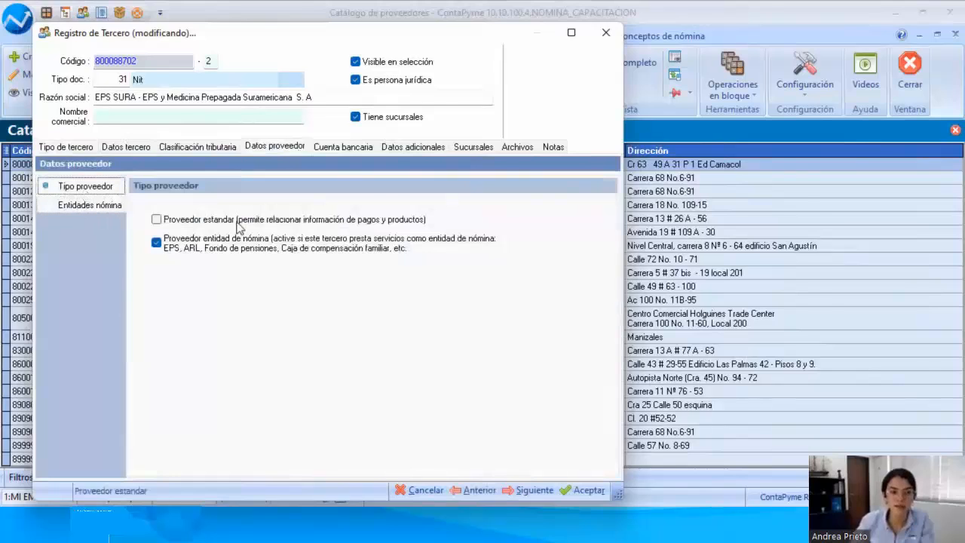
left_click(119, 209)
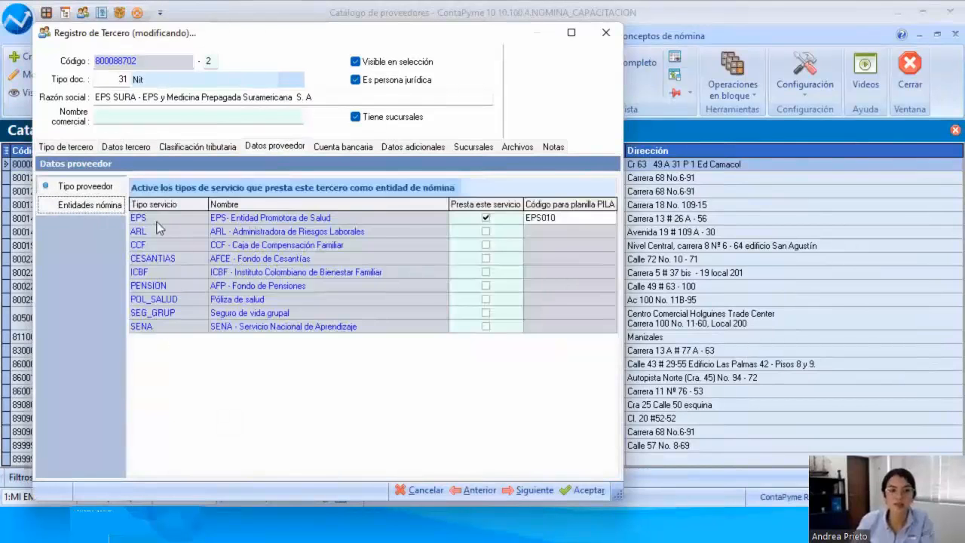
Step: Close the EPS SURA record, select EPS FAMISANAR in the suppliers catalogue and switch back to the presentation
left_click(600, 33)
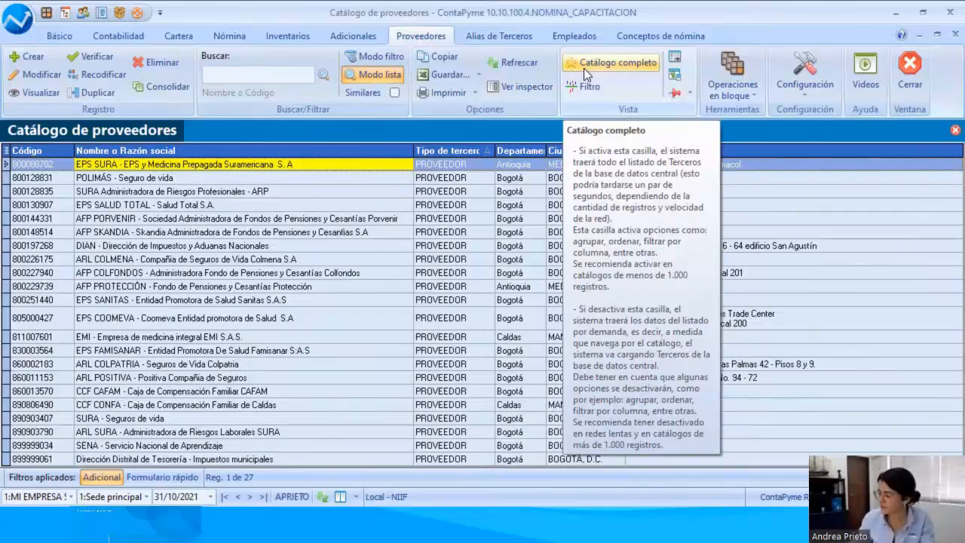
left_click(170, 352)
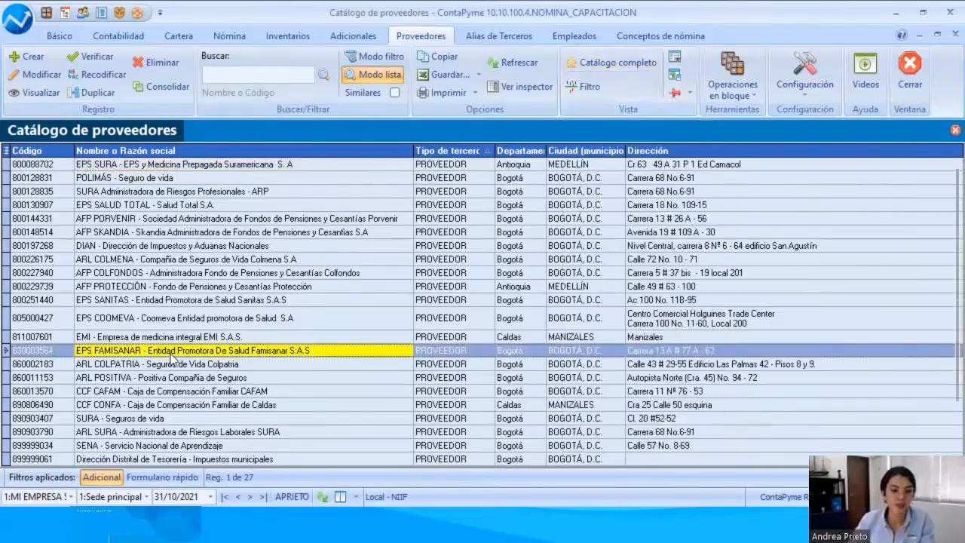
key("alt+Tab")
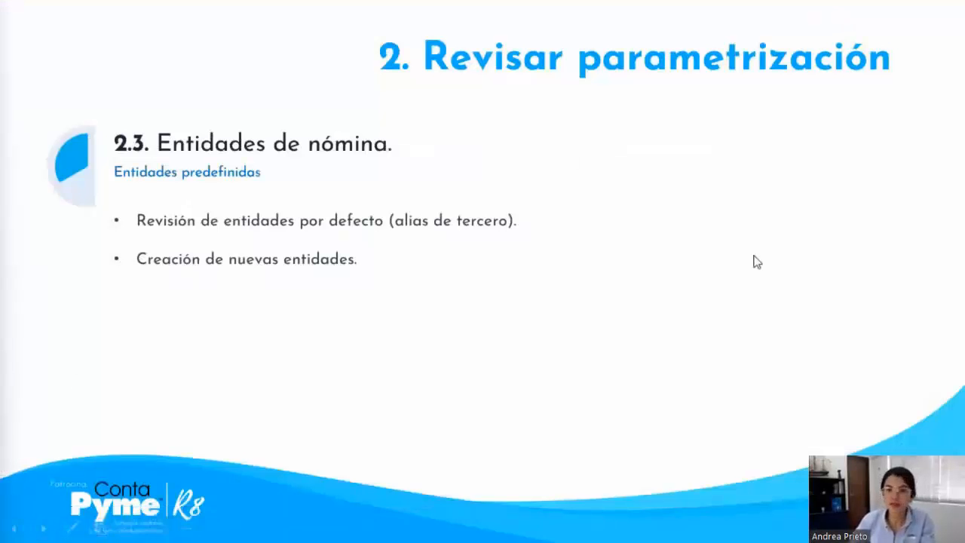
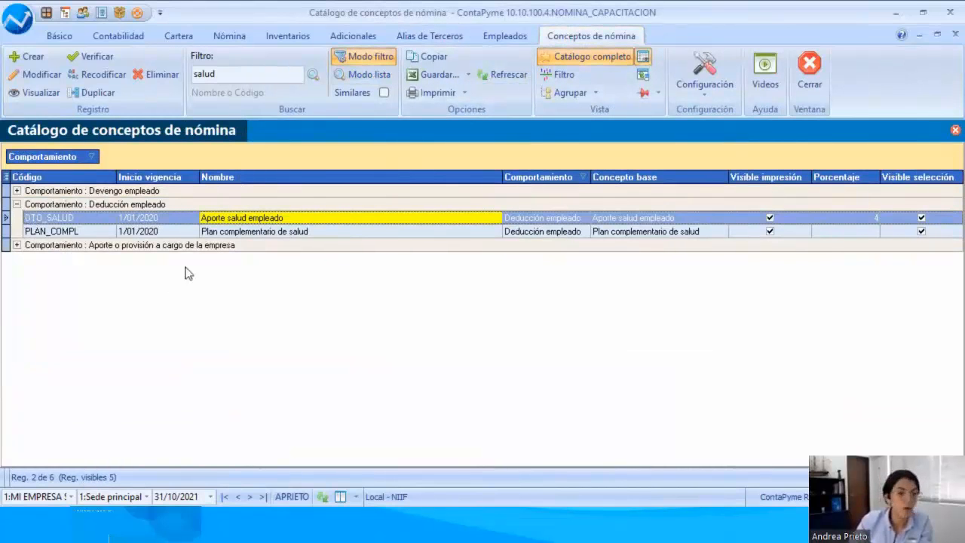
Step: Try to find the health policy concept in the payroll concepts catalogue using the search text "poliza"
double_click(235, 73)
type("poliza")
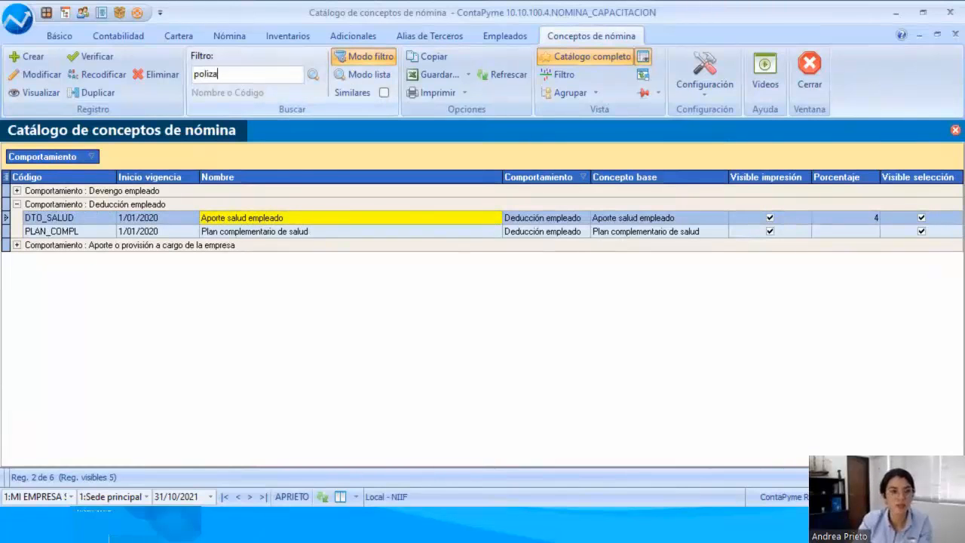
key("Return")
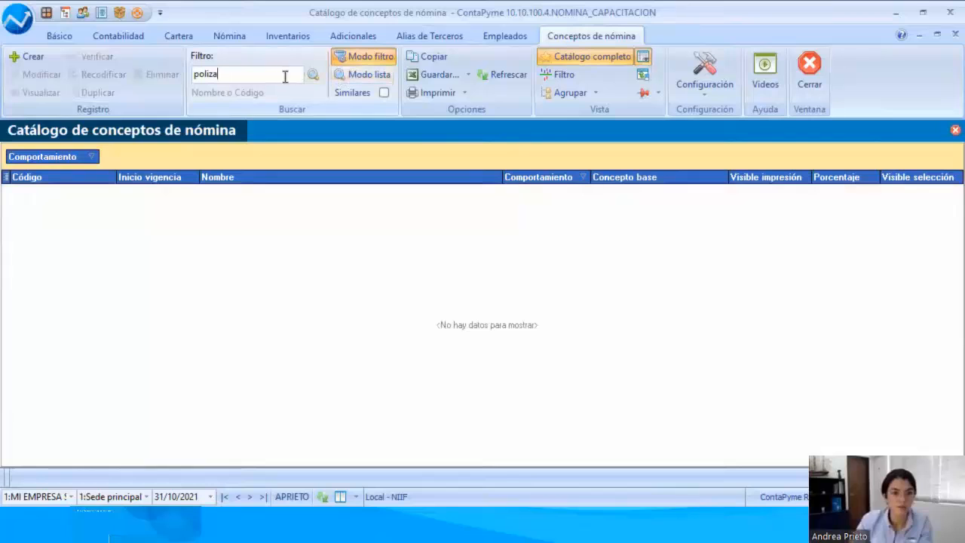
left_click(363, 74)
left_click(263, 78)
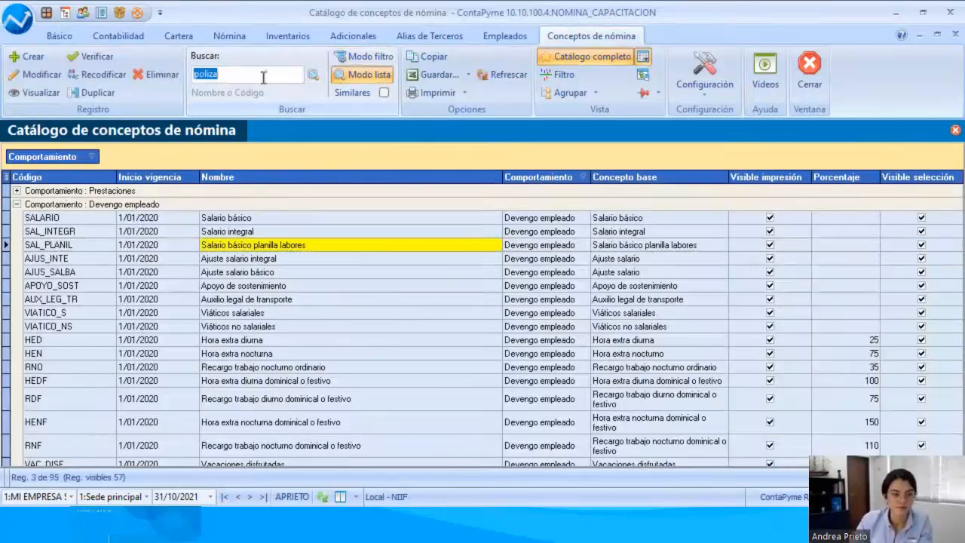
type("p")
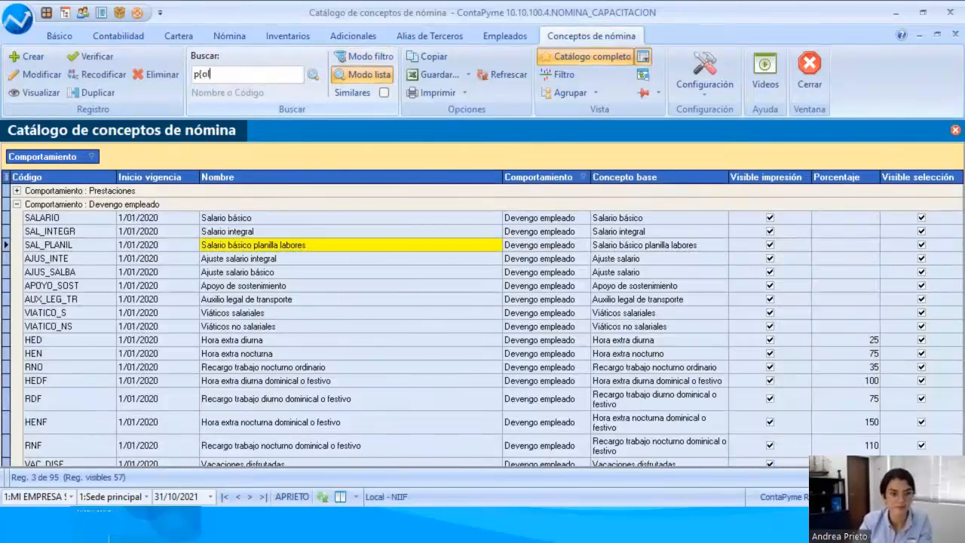
key("BackSpace")
key("BackSpace")
Step: Filter the payroll concepts by "salud" and select Póliza de salud EMI among the company contributions and provisions
type("salud")
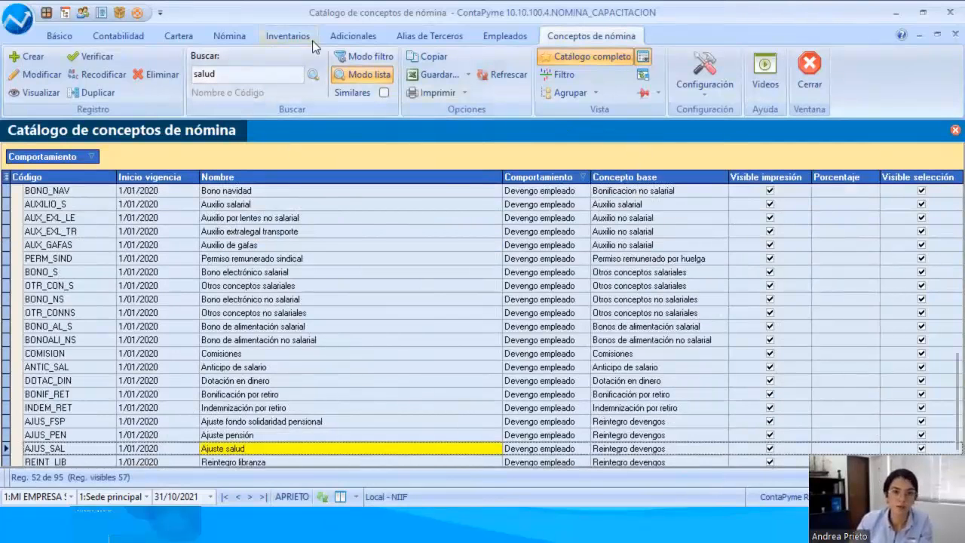
left_click(383, 57)
left_click(17, 191)
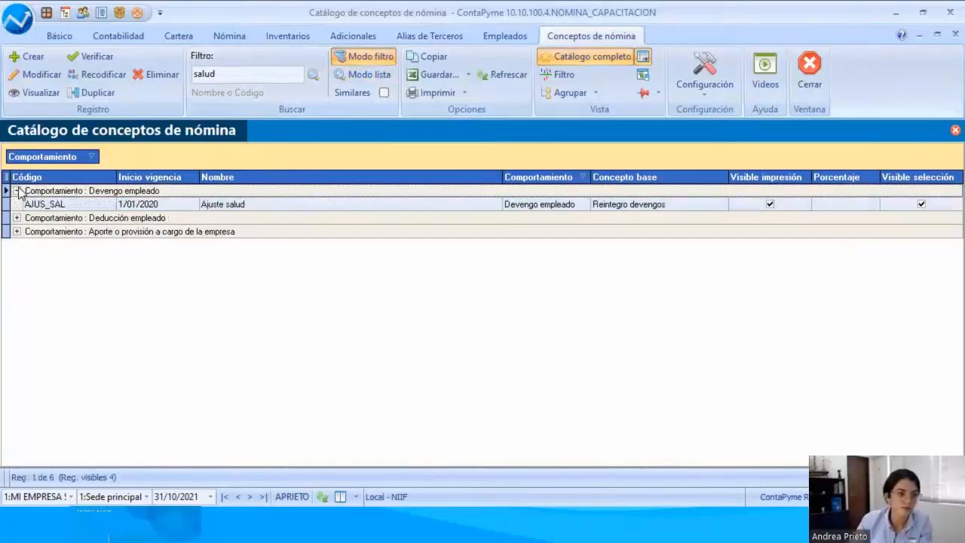
left_click(16, 232)
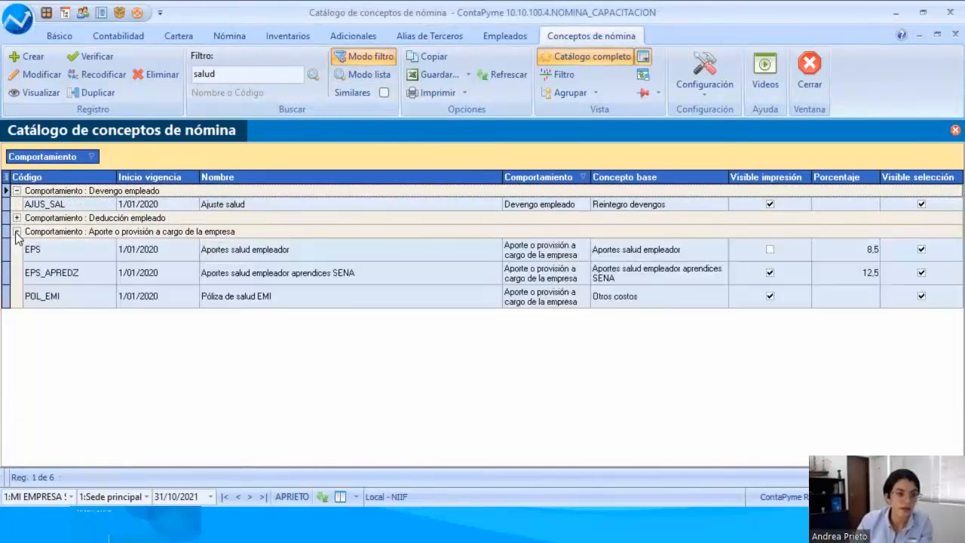
left_click(124, 296)
left_click(271, 298)
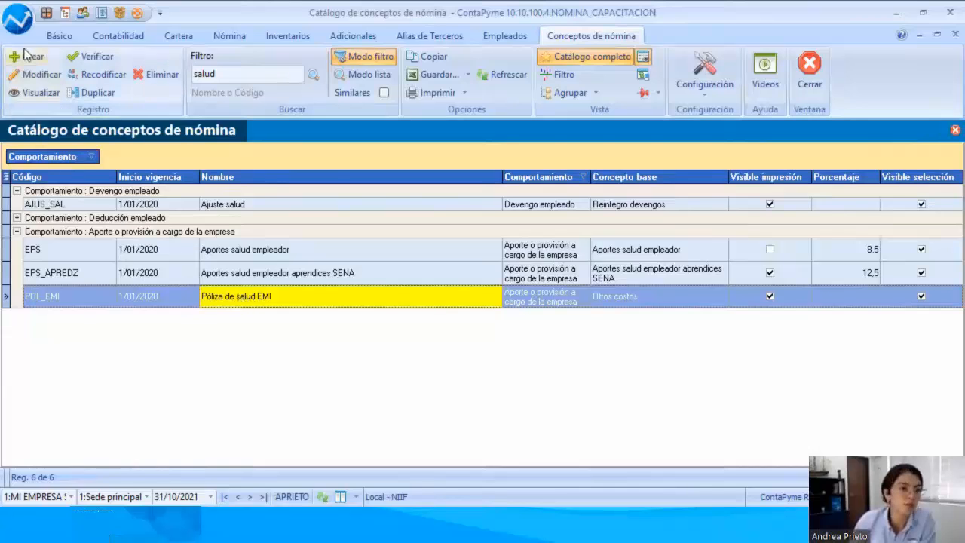
Step: Open the POL_EMI concept for modification and set its recurring payment periodicity to Mensual
left_click(25, 74)
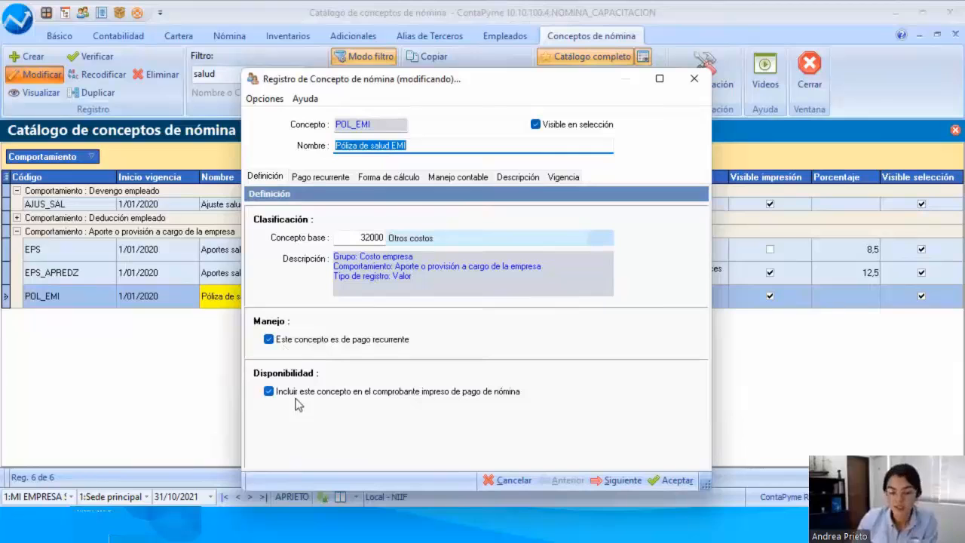
left_click(323, 177)
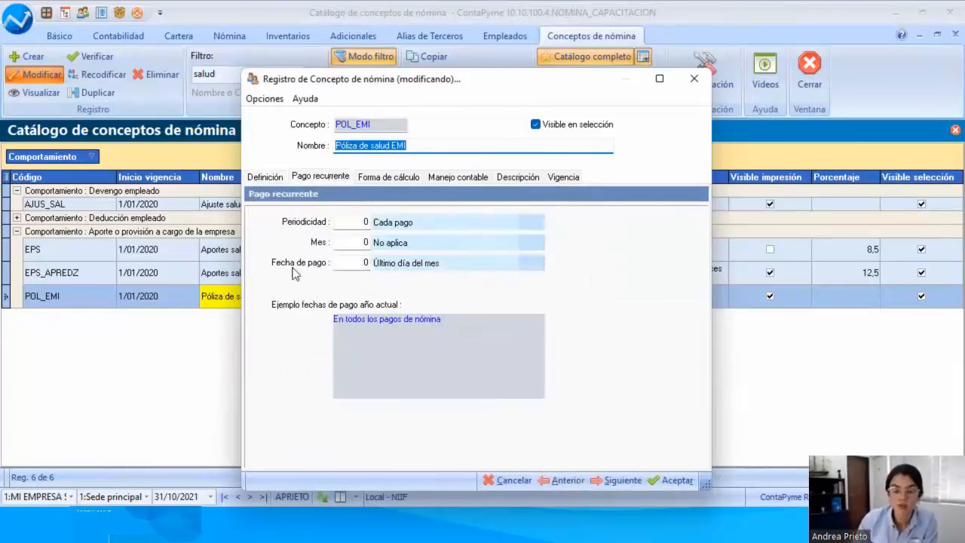
left_click(530, 221)
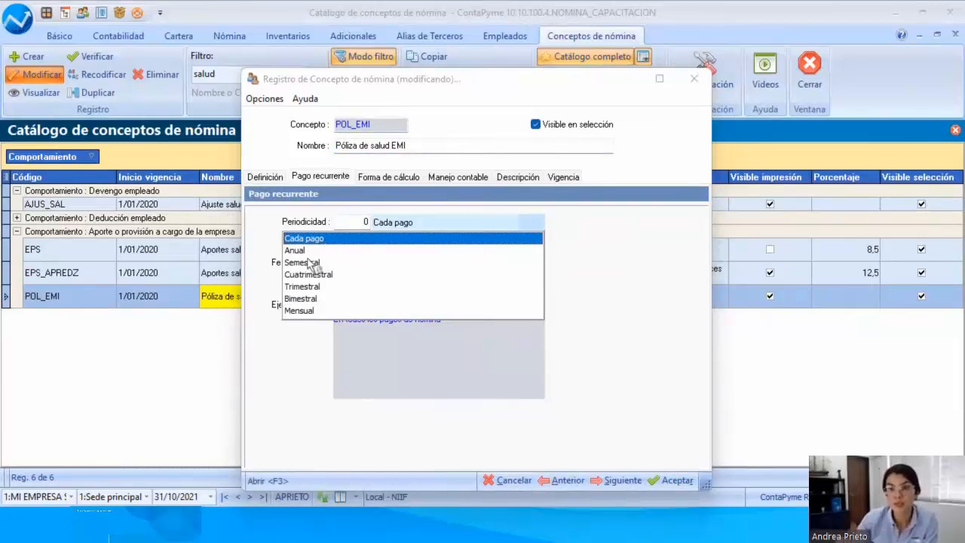
left_click(308, 311)
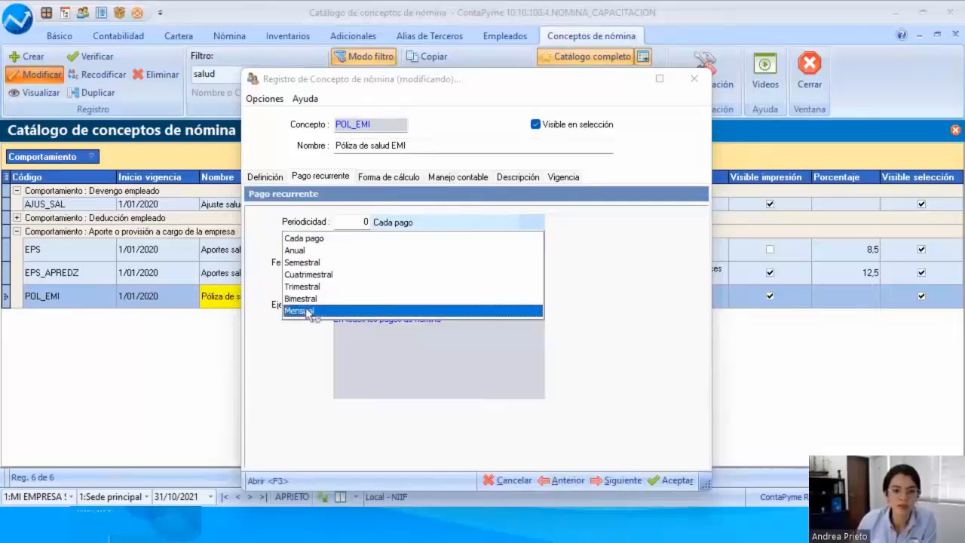
left_click(307, 311)
left_click(529, 320)
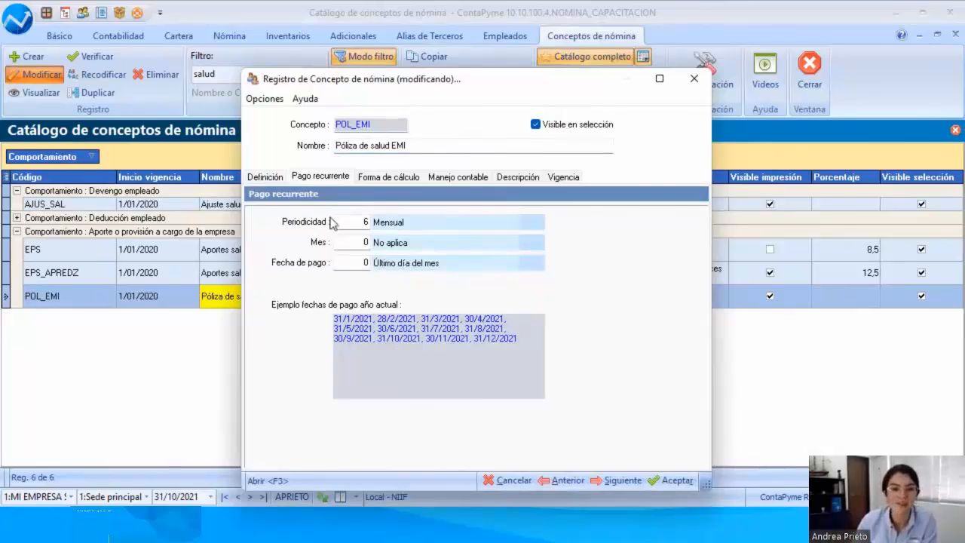
Step: Examine the POL_EMI concept's value calculation type, payment account, credit account and third-party alias
left_click(385, 180)
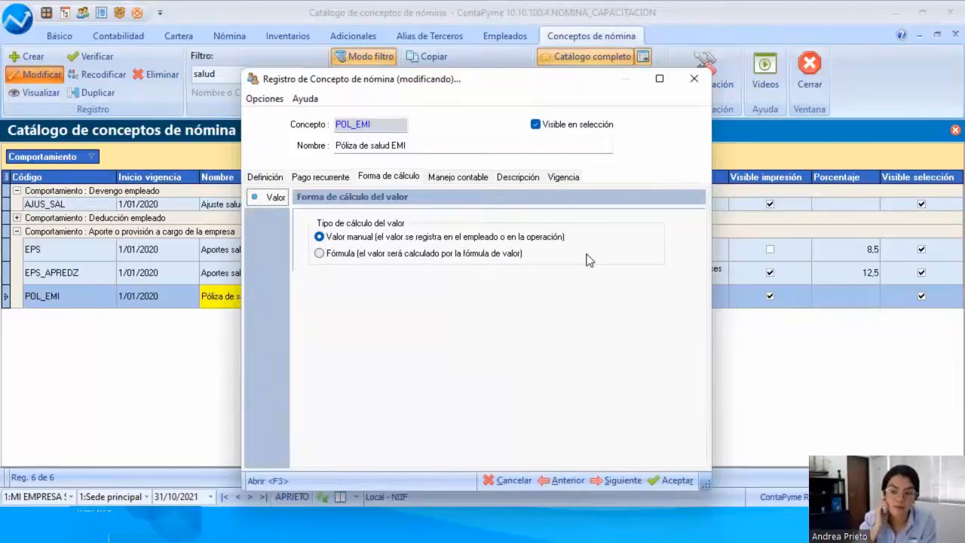
left_click(470, 181)
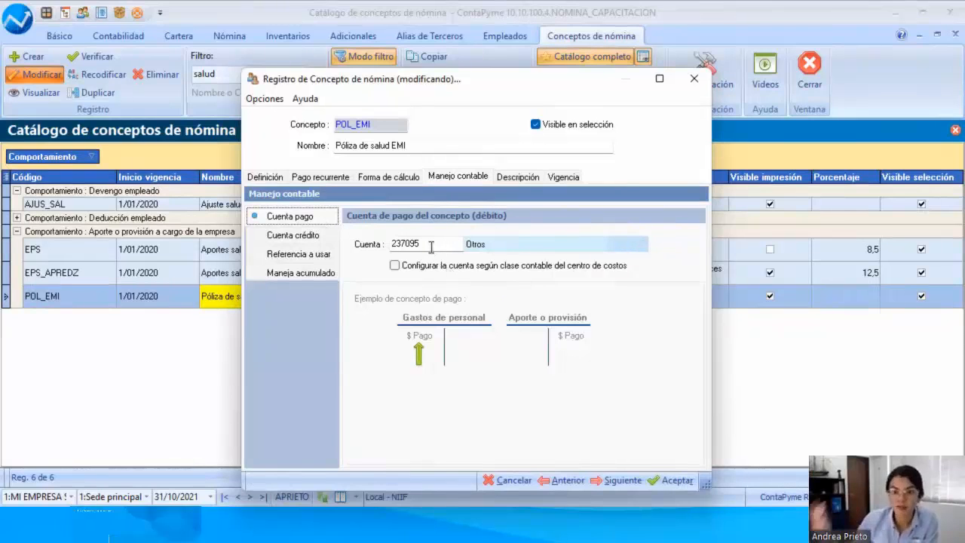
left_click(308, 234)
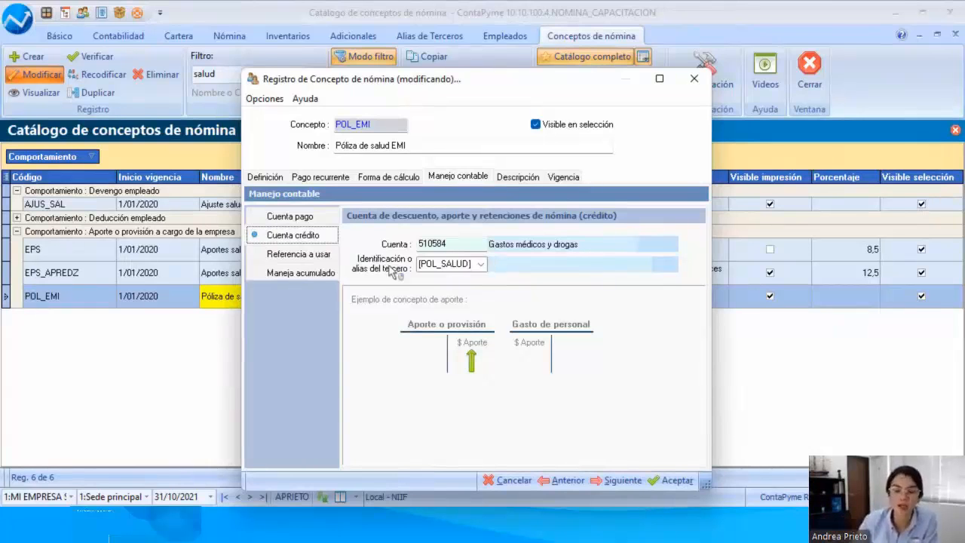
left_click(458, 269)
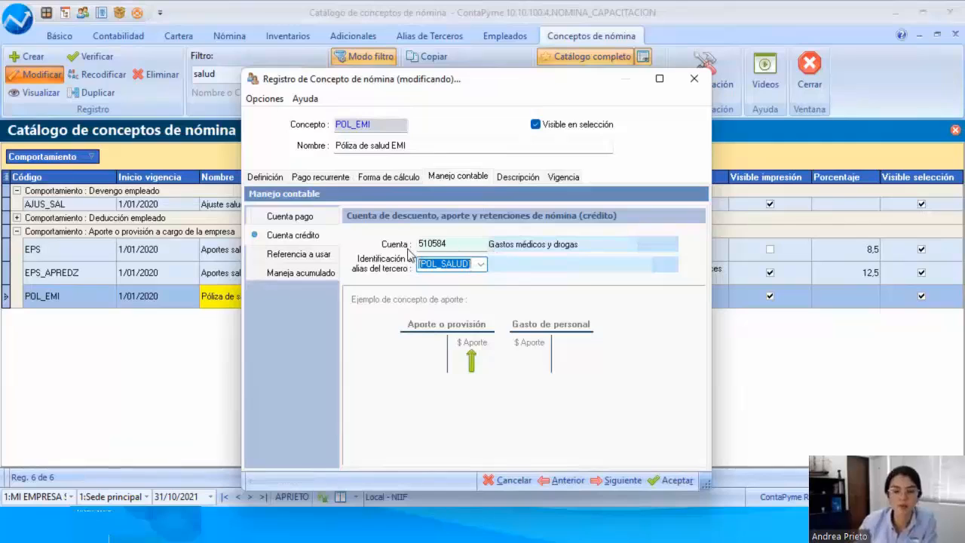
Step: Check the POL_EMI concept's description and validity, and save the modified concept
left_click(518, 176)
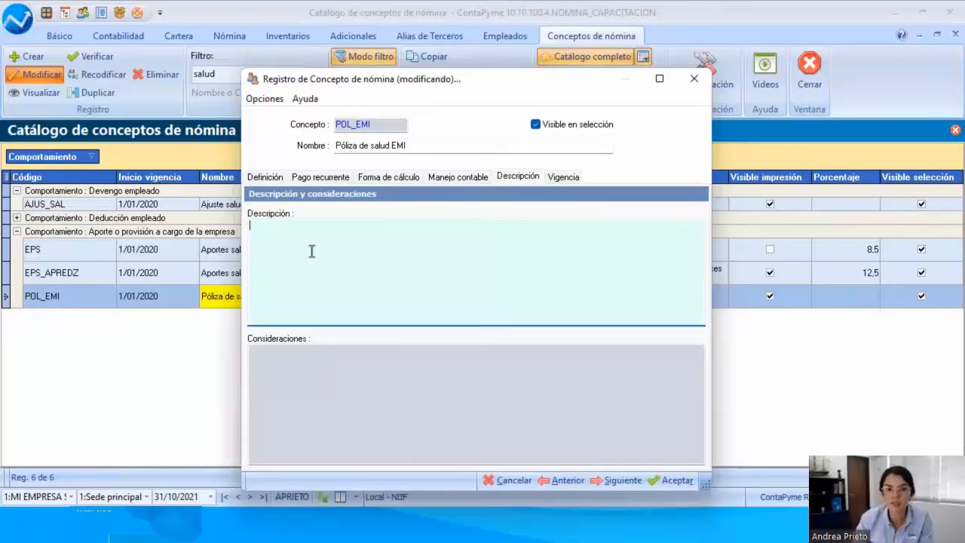
left_click(559, 177)
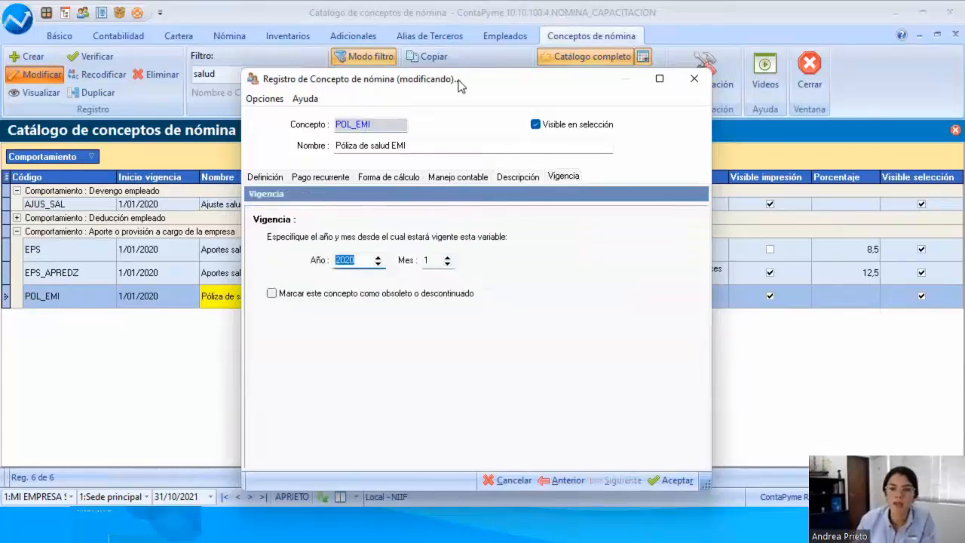
left_click_drag(460, 85, 323, 60)
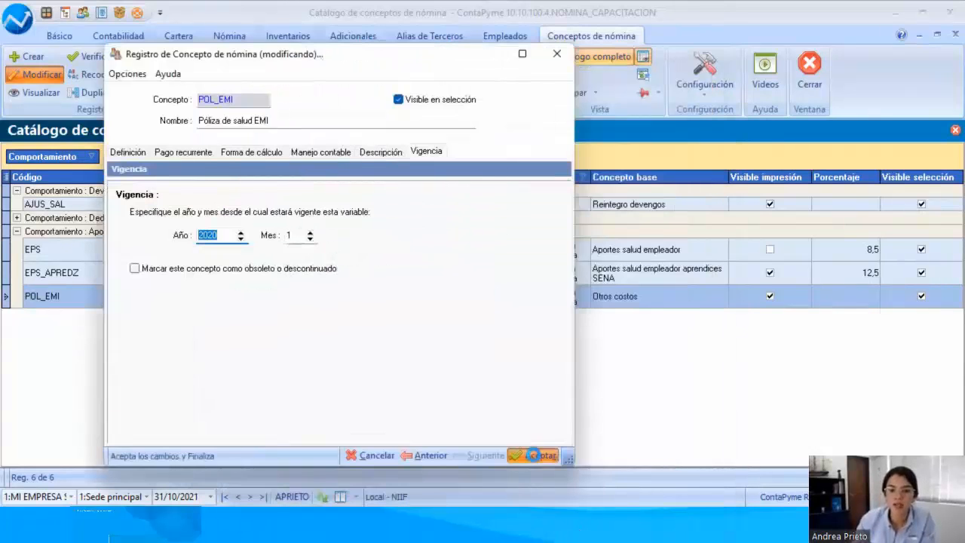
left_click(533, 456)
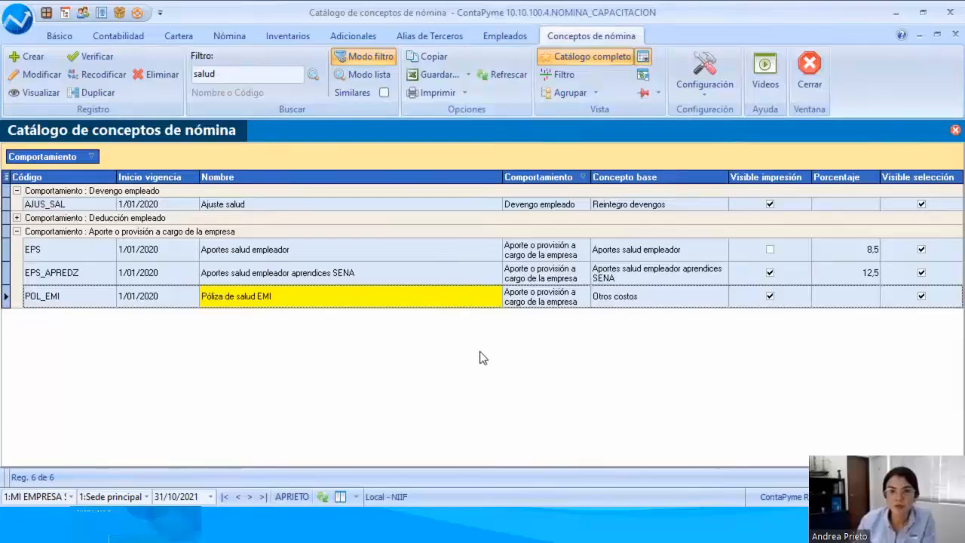
left_click(524, 296)
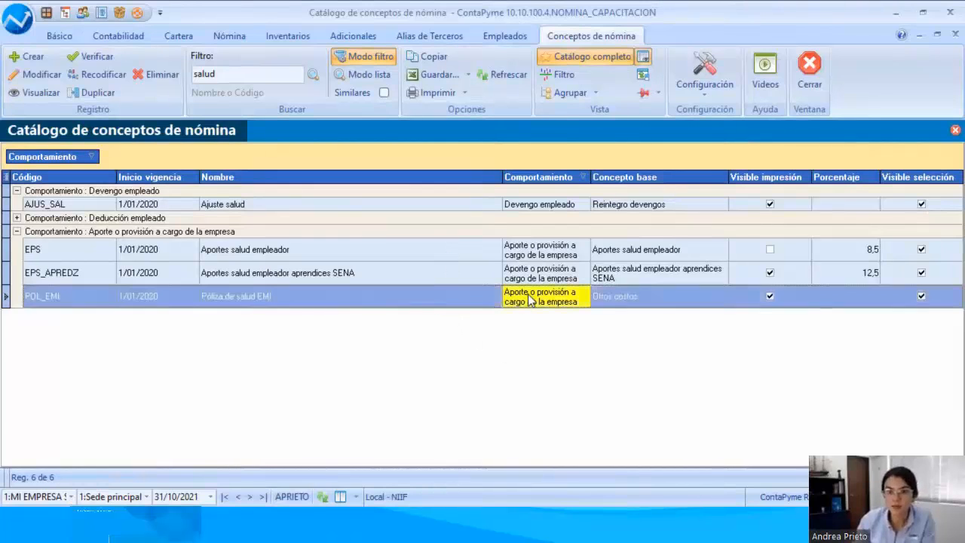
Step: Inspect the POL_SALUD alias in the third-party alias catalogue and close its record without saving
left_click(423, 36)
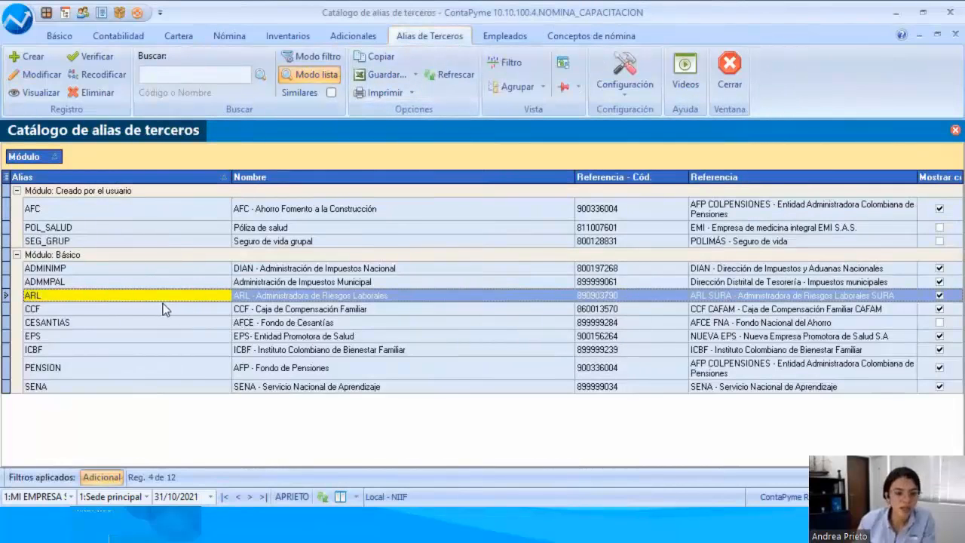
left_click(113, 229)
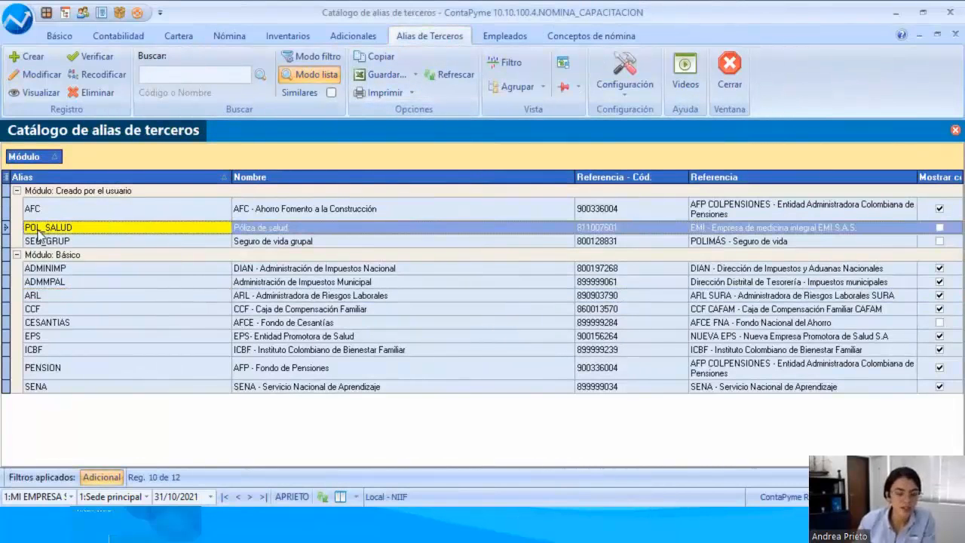
left_click(37, 74)
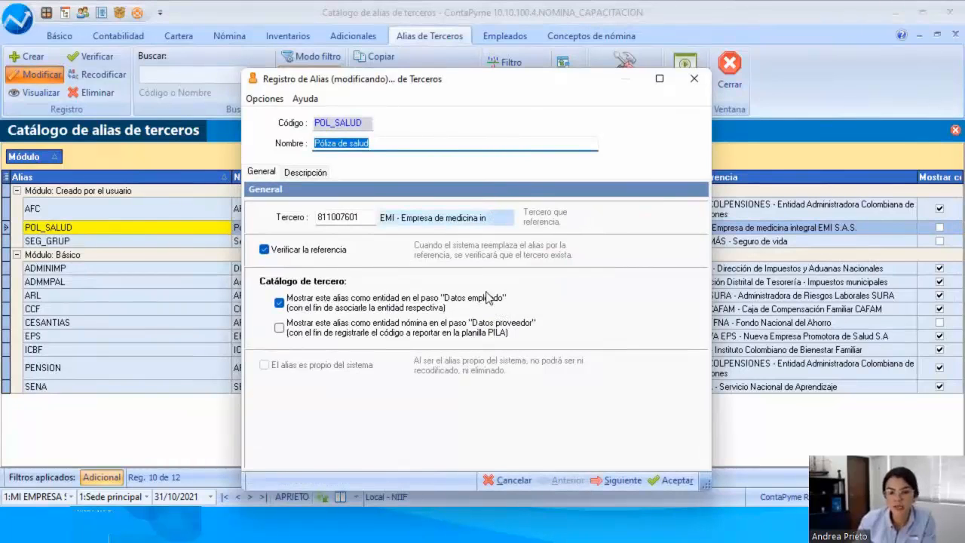
left_click(507, 484)
left_click(423, 298)
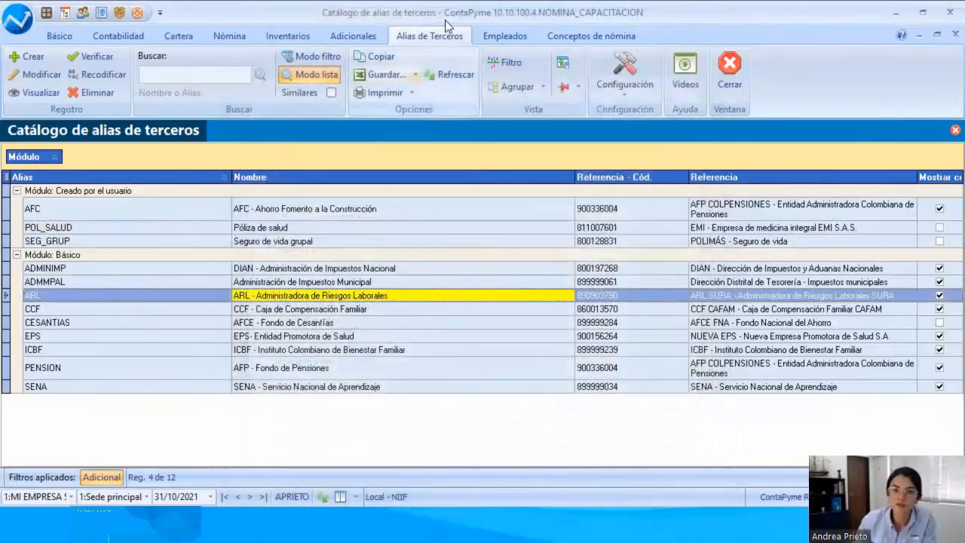
left_click(509, 324)
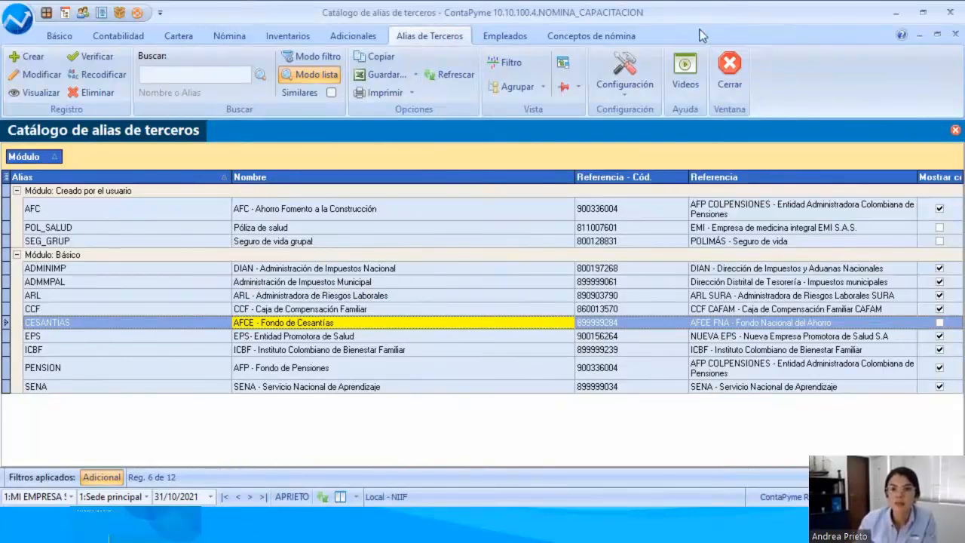
Step: Return to the suppliers catalogue, search for "emi" and select EMI - Empresa de medicina integral EMI S.A.S
left_click(62, 36)
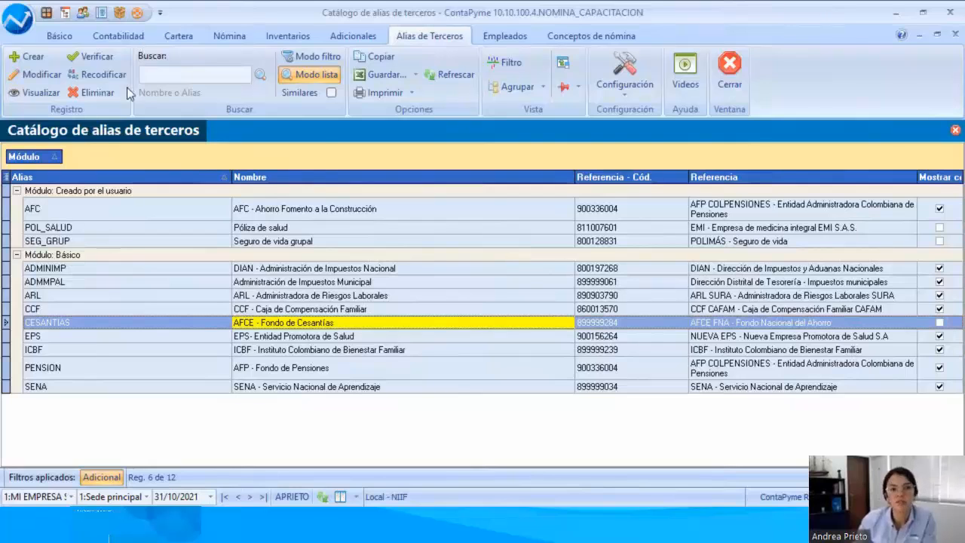
left_click(132, 83)
left_click(151, 134)
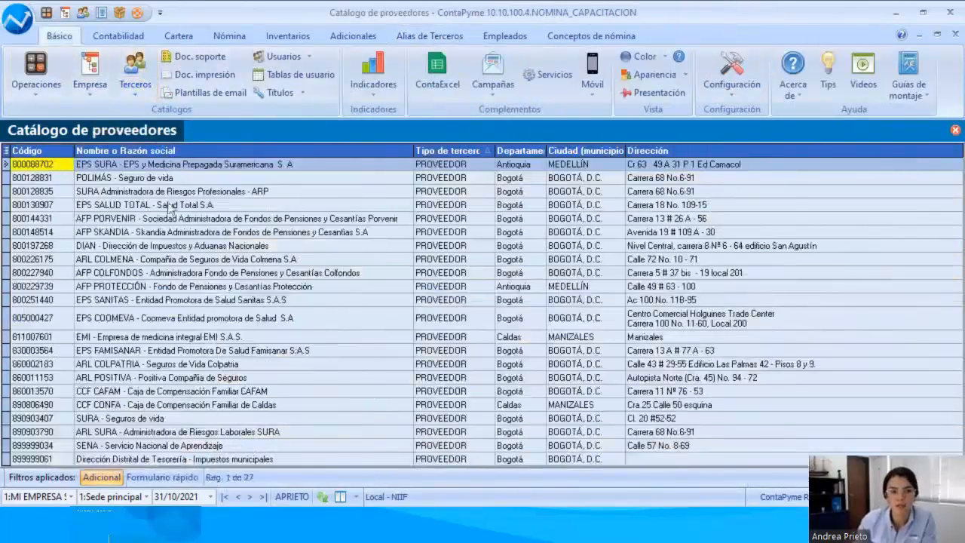
left_click(216, 75)
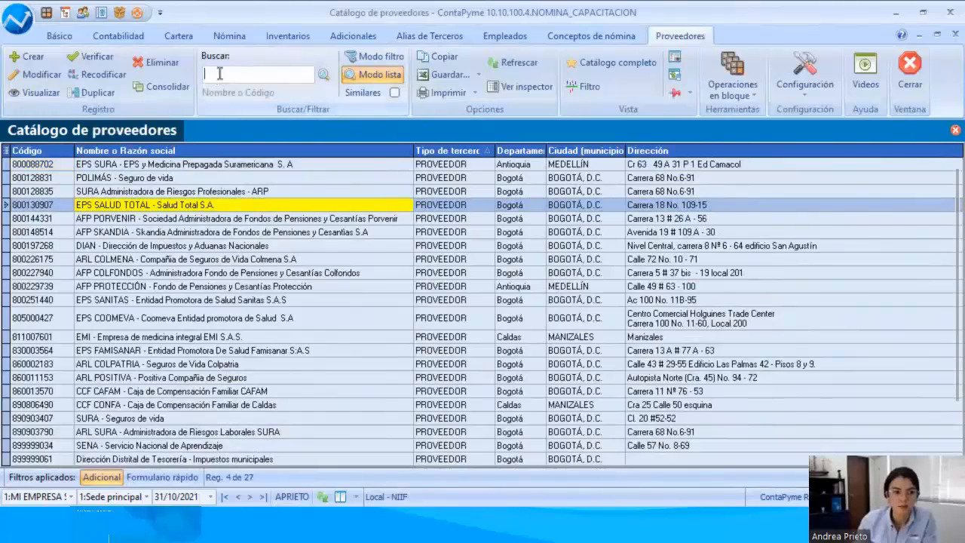
type("emi")
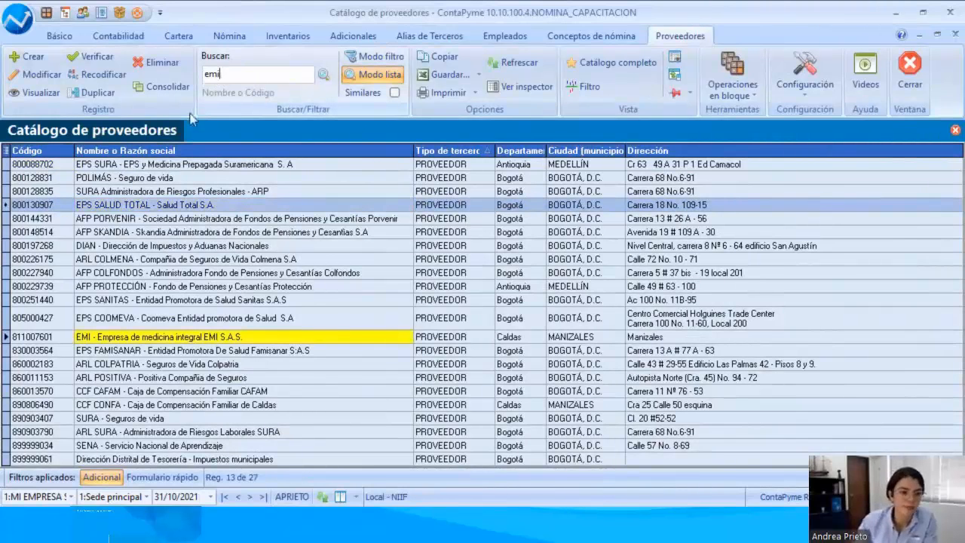
left_click(167, 344)
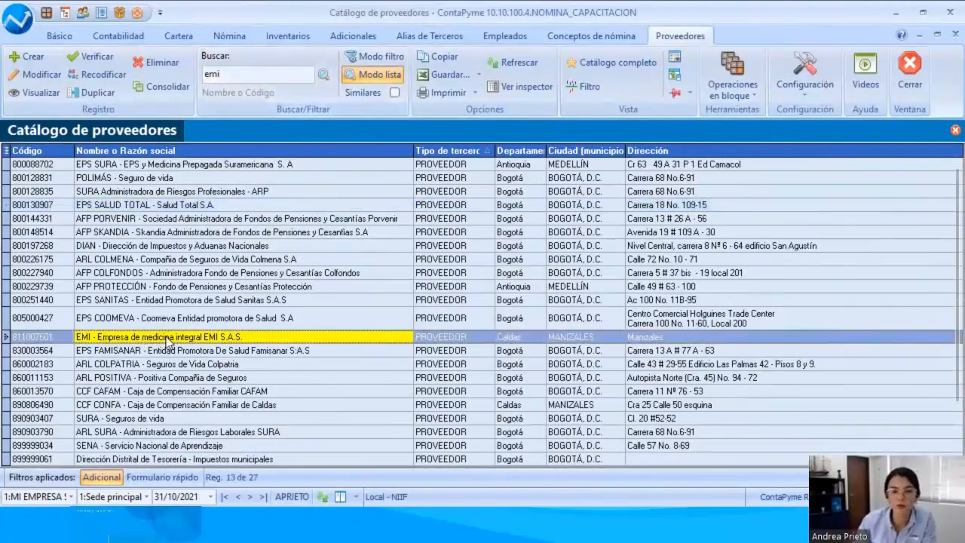
Step: Examine the EMI supplier's third-party type, payroll services provided and supplier type
double_click(166, 338)
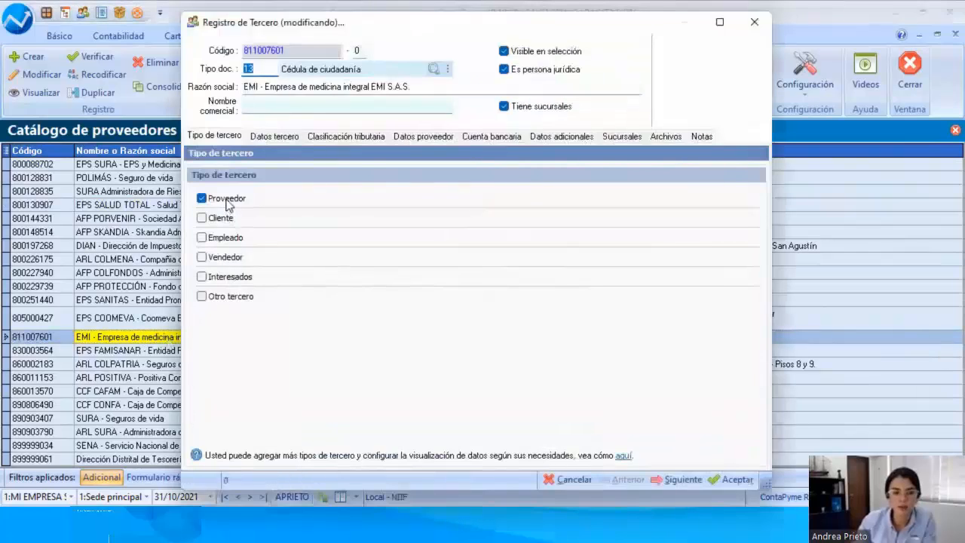
left_click(423, 136)
left_click(255, 194)
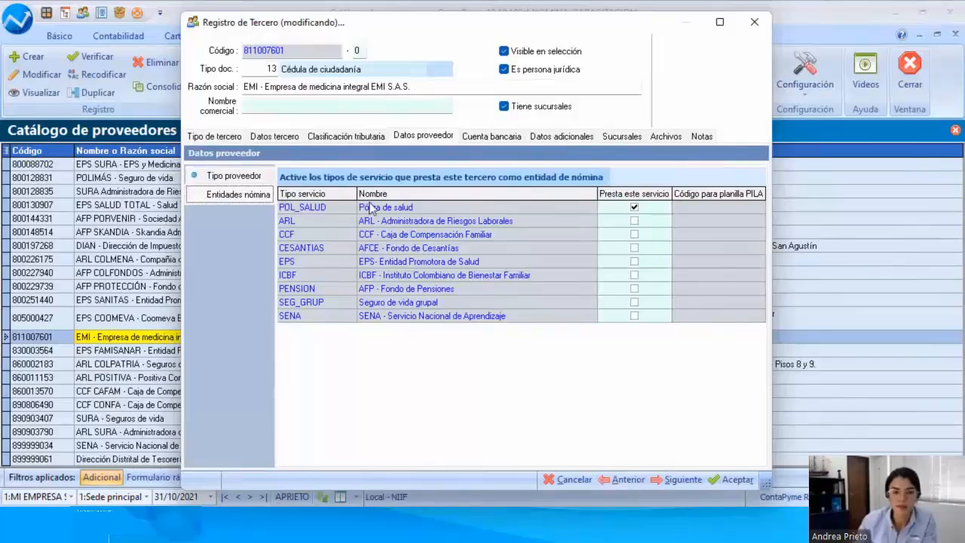
left_click(238, 178)
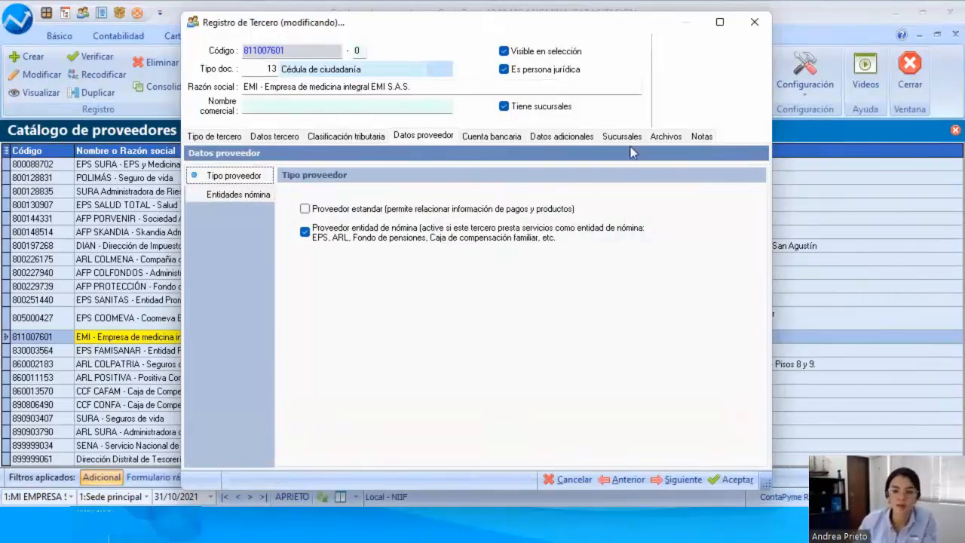
Step: Close the EMI supplier record, select AFP PROTECCIÓN in the catalogue and switch back to the presentation
left_click(756, 25)
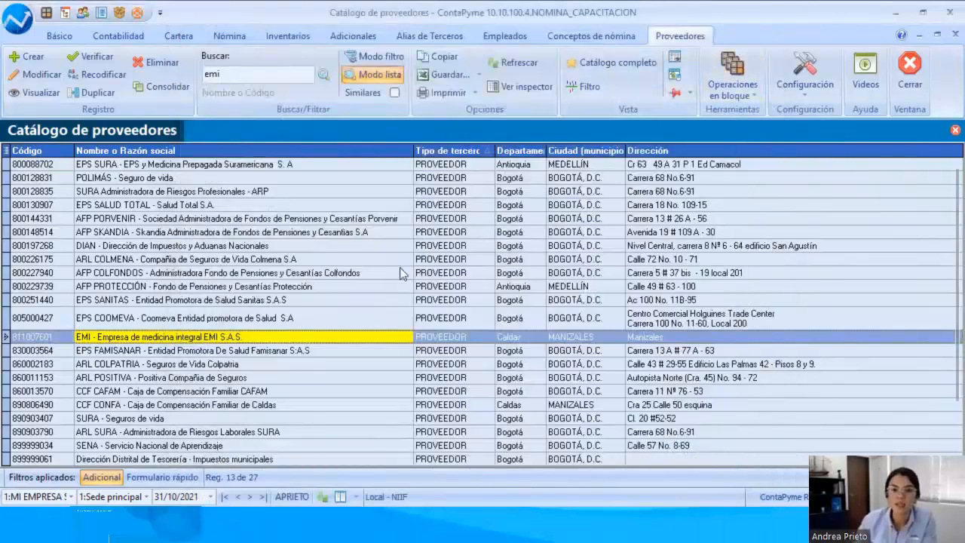
left_click(361, 288)
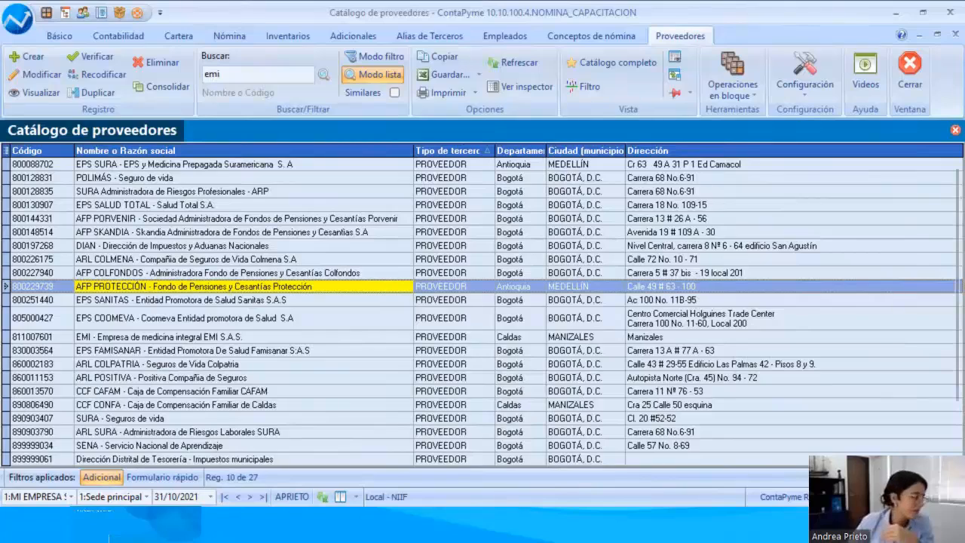
key("alt+Tab")
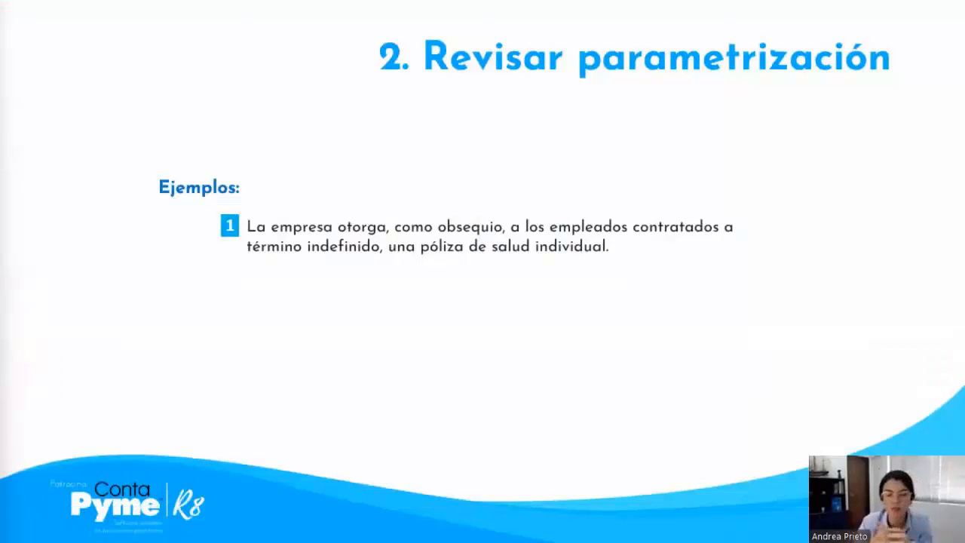